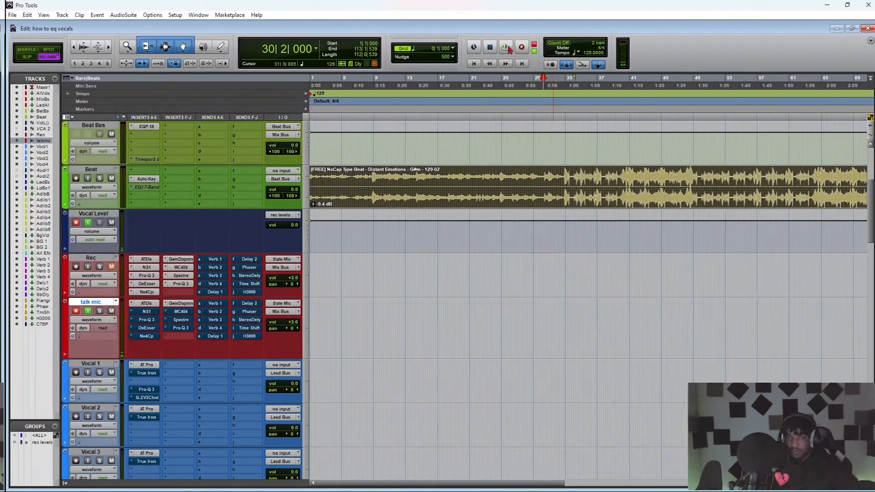
- Record a vocal take on the talk mic track from about bar 26 and set the Beat clip's gain to -7.5 dB
click(471, 48)
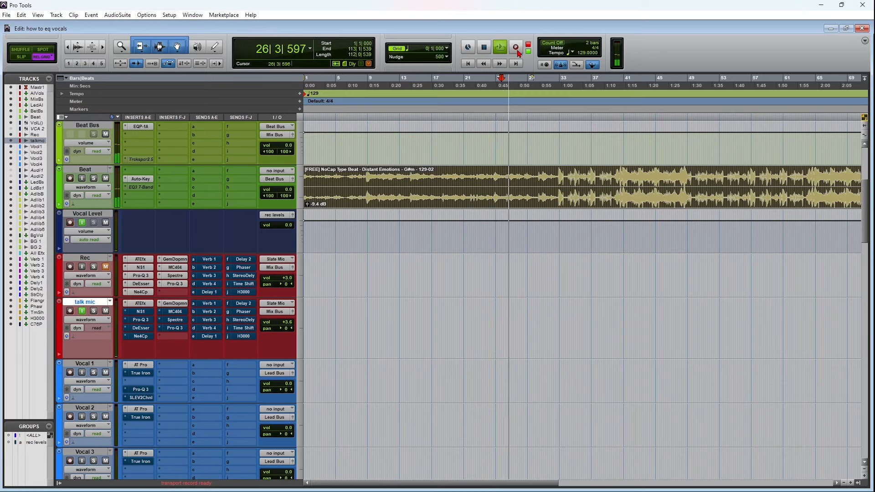
click(513, 47)
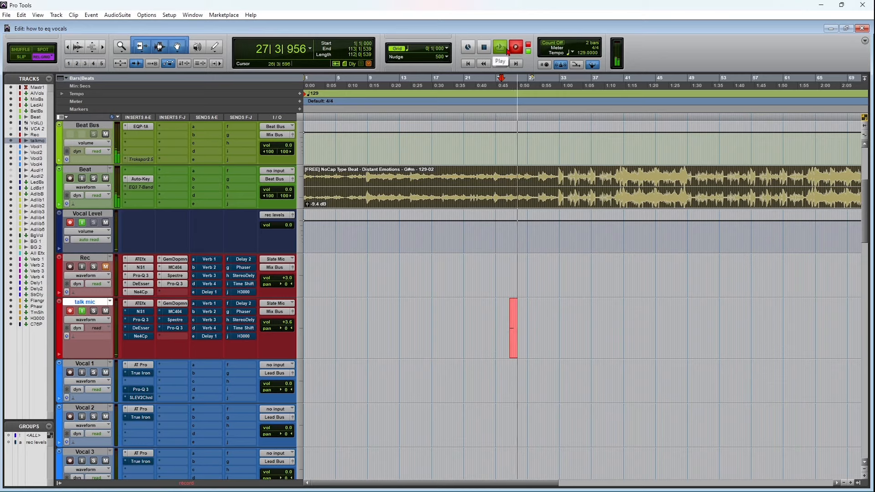
drag(310, 202, 309, 209)
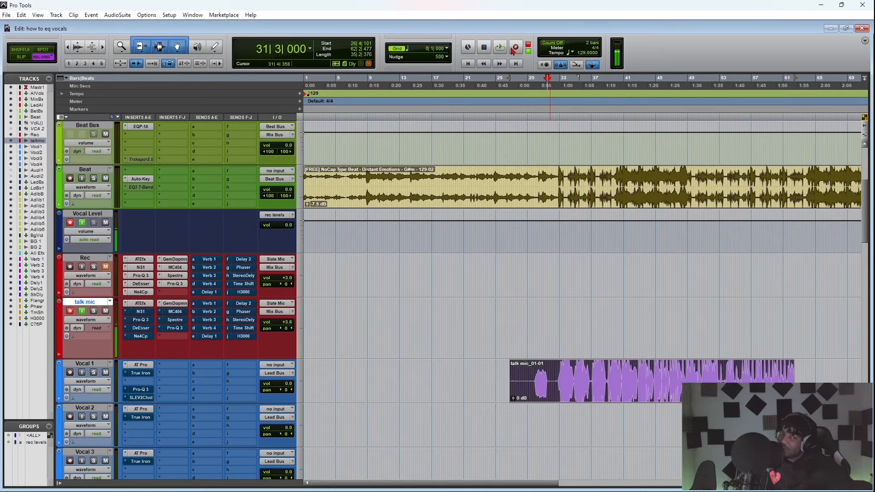
- Play the recorded vocal with the beat and bypass the ATEfx insert on the talk mic track
key(space)
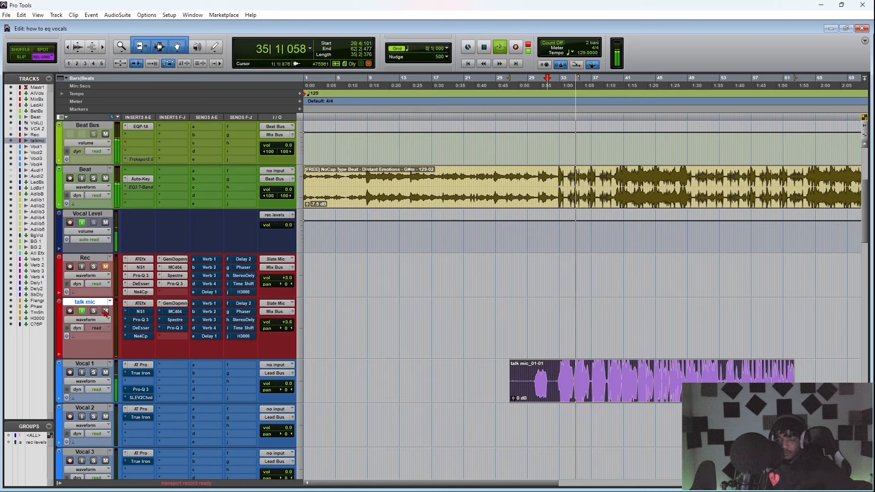
right_click(142, 302)
click(154, 307)
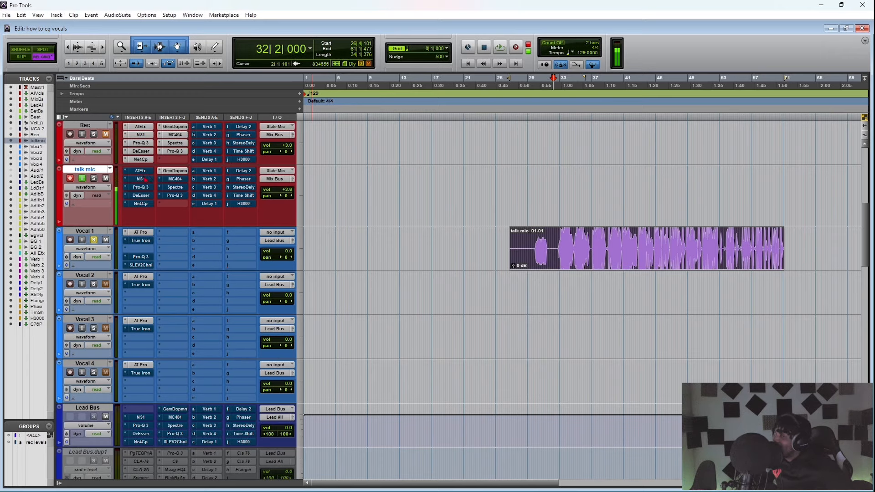
- View the Pro-Q 3 and SSL EV2 Channel plug-ins inserted on the Vocal 1 track
click(142, 233)
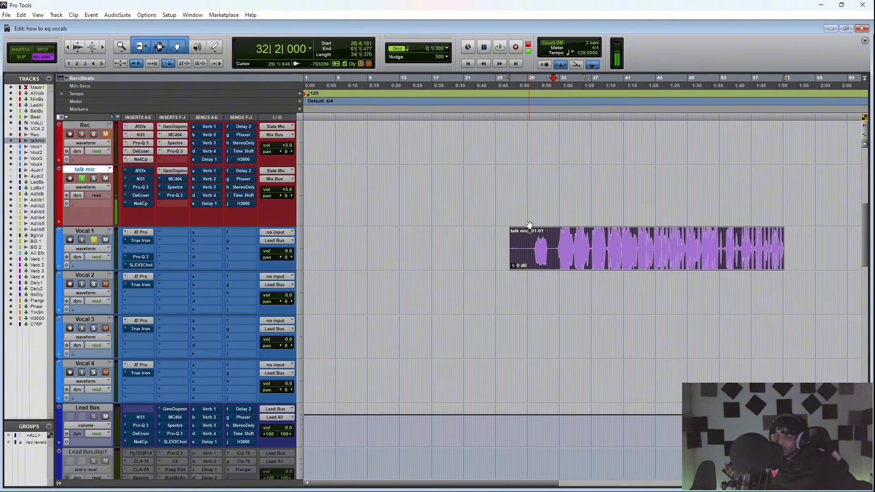
click(142, 257)
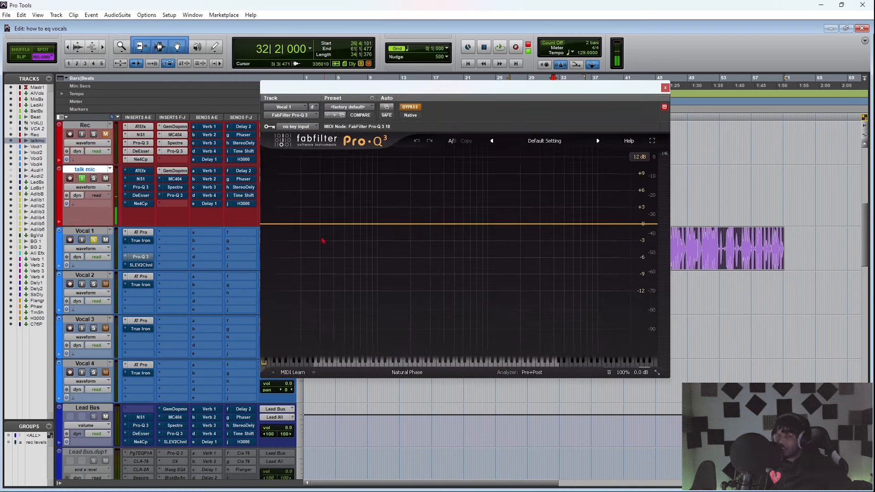
click(665, 88)
click(141, 264)
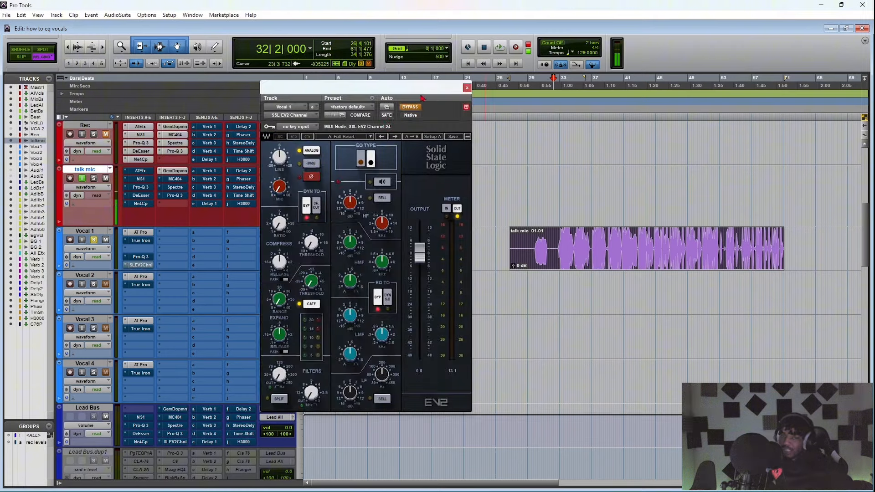
drag(364, 80, 482, 107)
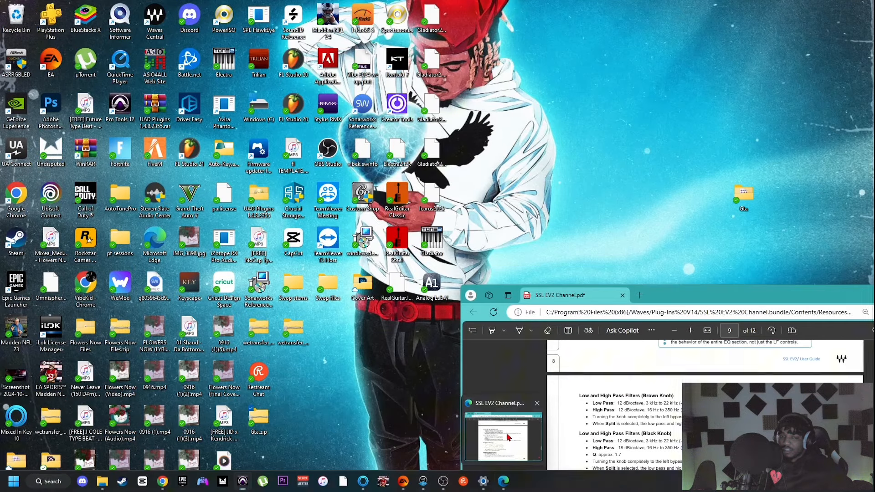
- Consult the filter specifications in the SSL EV2 Channel PDF manual in Edge, and return to Pro Tools to close the EV2 plug-in
click(502, 428)
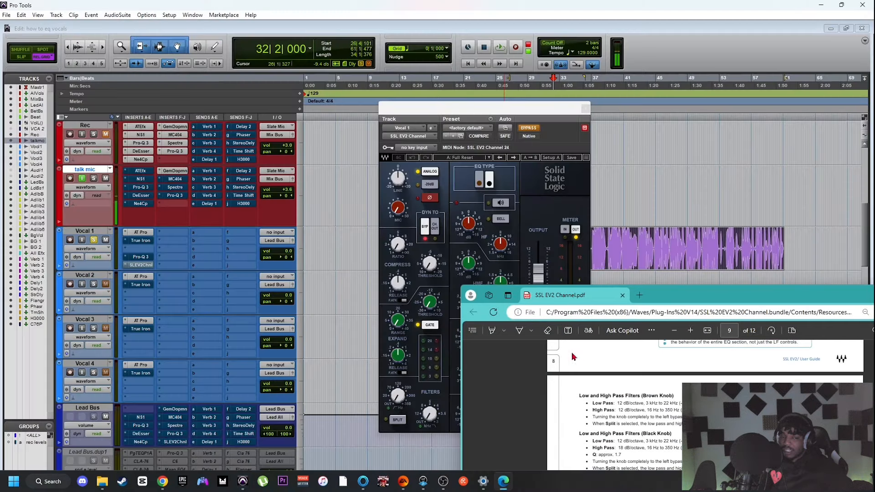
drag(672, 301, 667, 141)
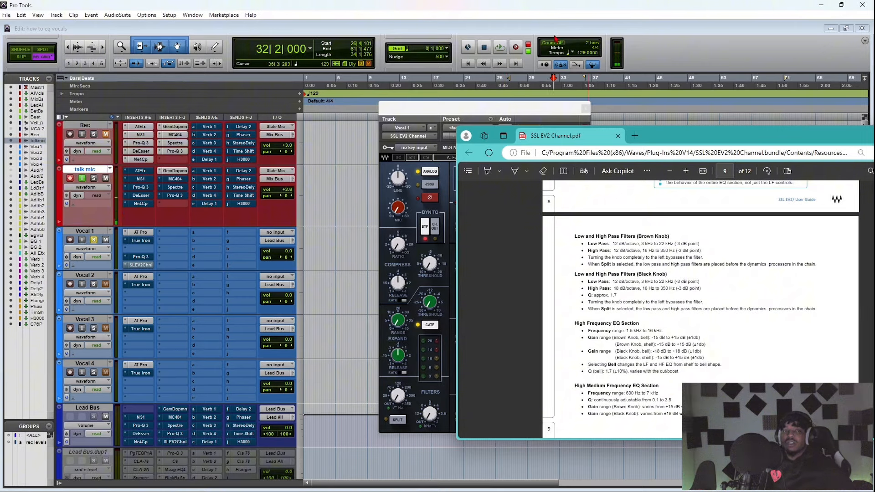
click(548, 33)
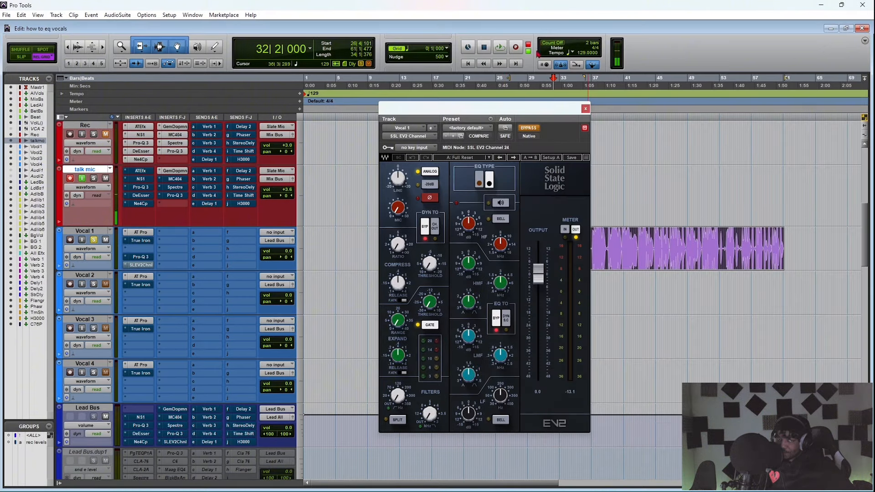
click(585, 109)
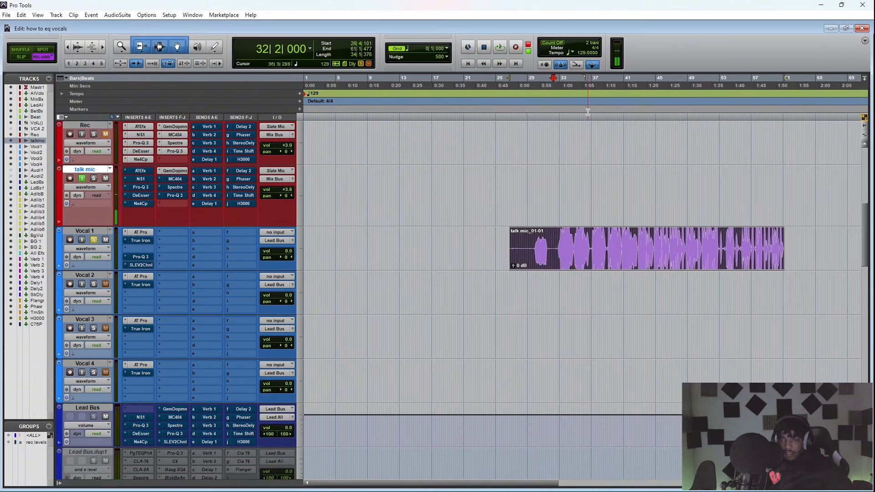
- Open Pro-Q 3 on Vocal 1, take it out of bypass and play the vocal to examine its frequency spectrum
click(142, 258)
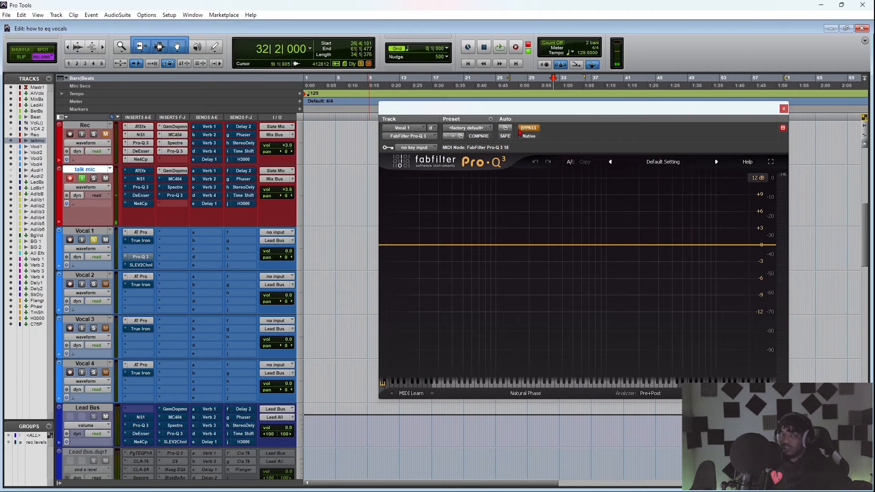
drag(649, 109, 365, 107)
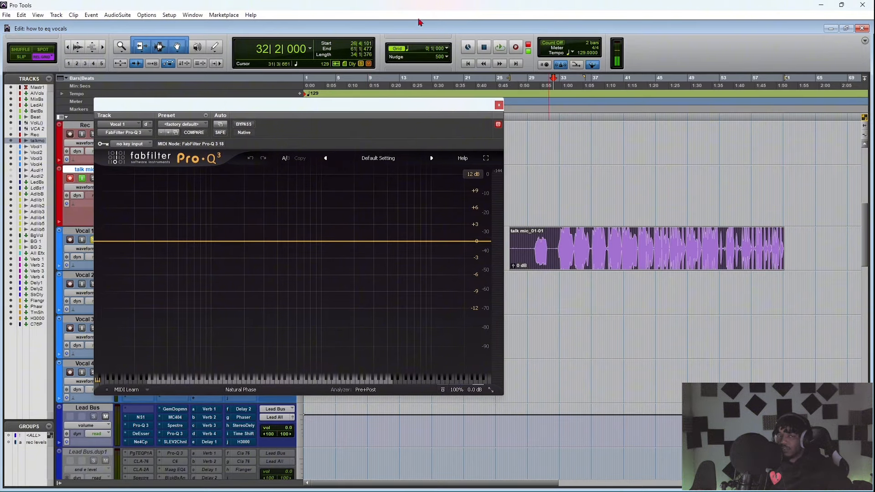
click(504, 50)
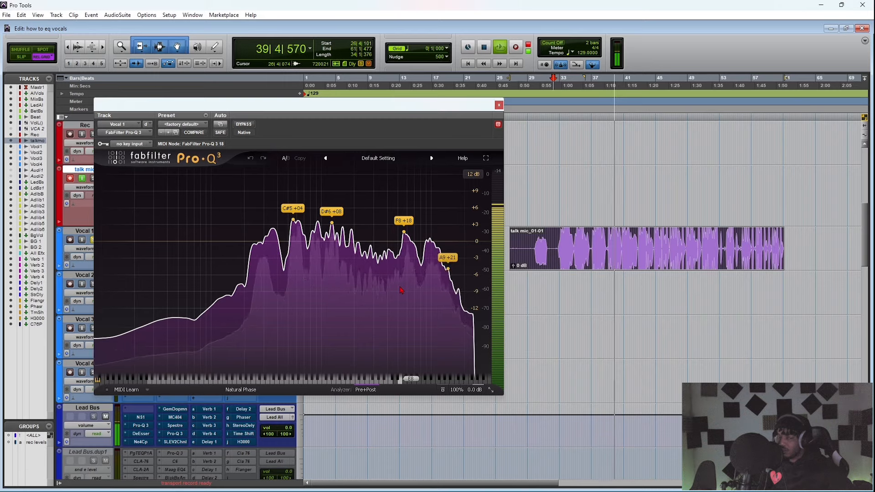
key(space)
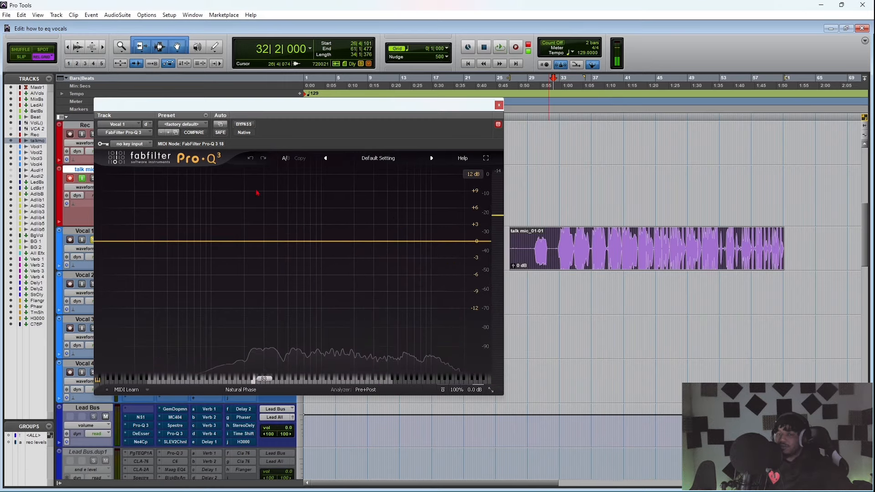
- Add a band at the low end of Pro-Q 3, change its shape to High Cut and move it to about 13331 Hz
click(115, 242)
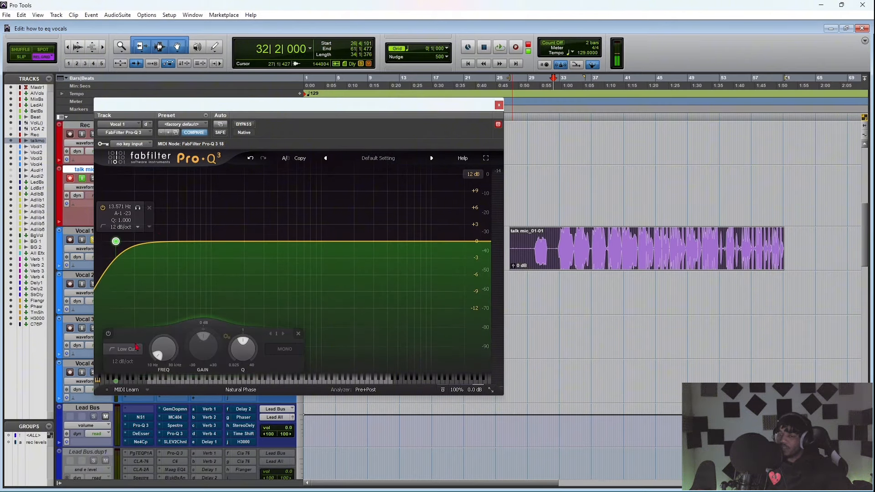
click(123, 349)
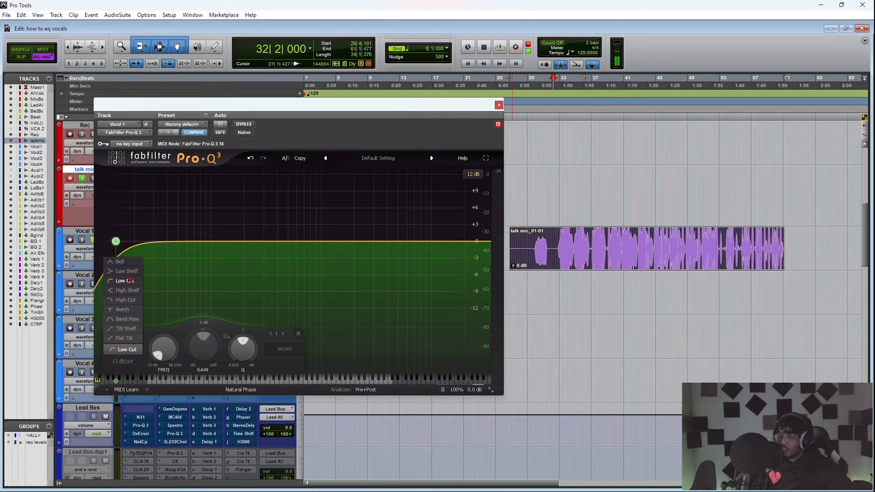
click(130, 302)
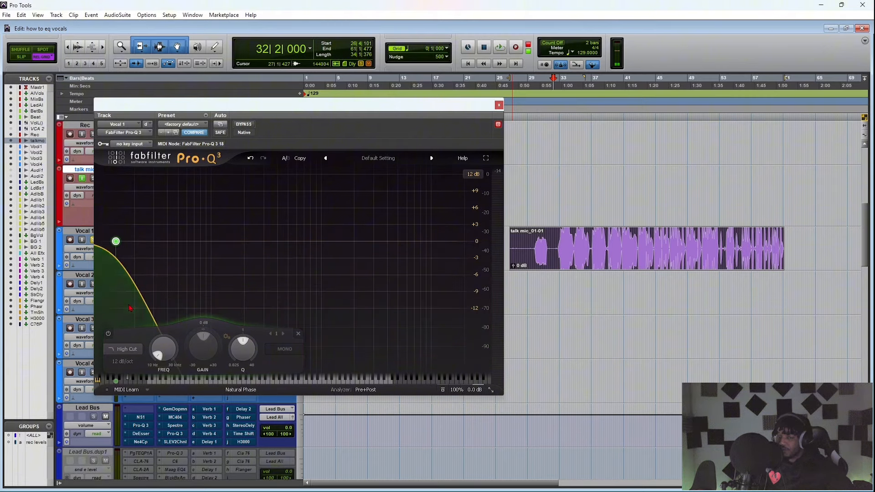
drag(116, 242, 445, 236)
- Change the band's shape to Low Cut, move it down to about 14 Hz and delete the band
click(302, 349)
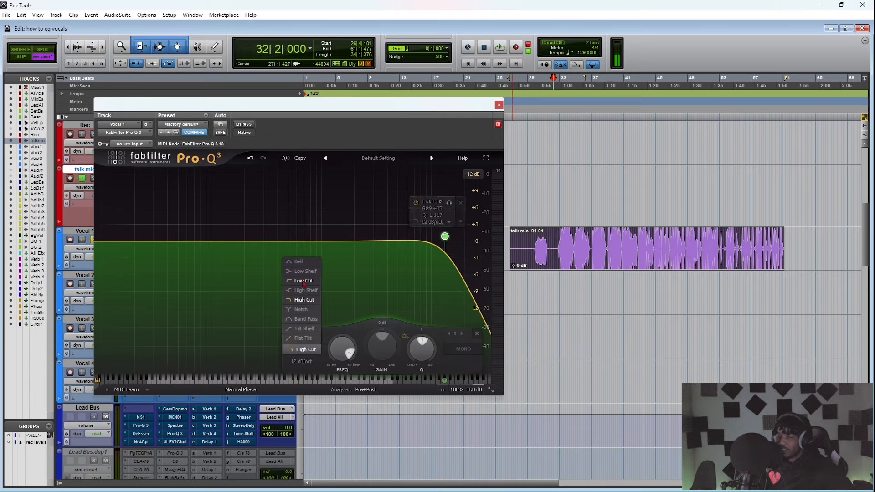
click(298, 282)
drag(445, 236, 123, 261)
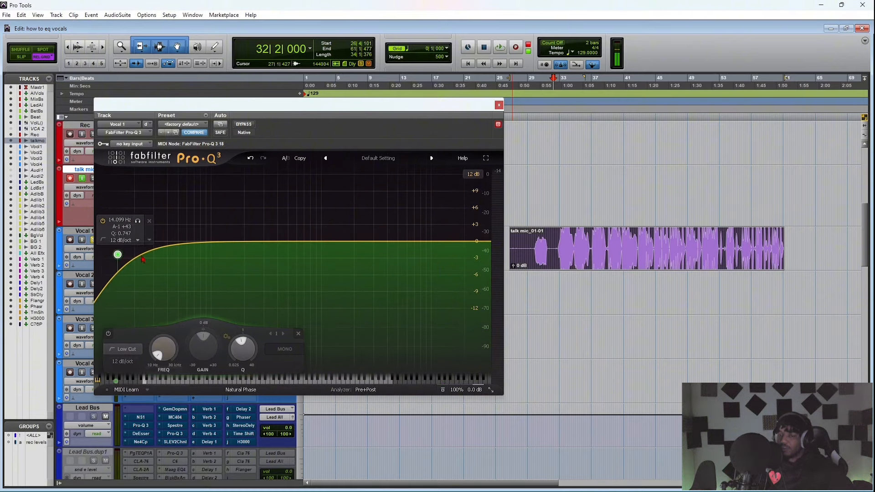
right_click(122, 260)
click(145, 296)
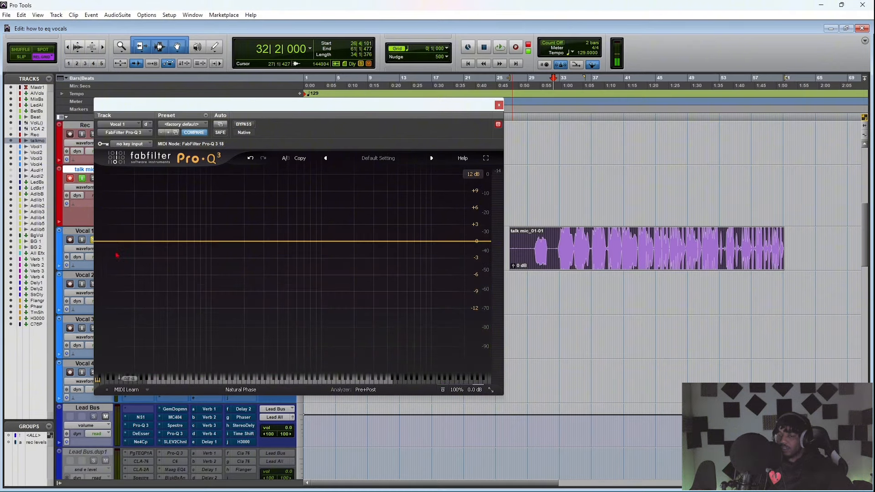
- Add a new Low Cut band at about 13 Hz in Pro-Q 3 and move the plug-in window clear of the track inserts
double_click(114, 241)
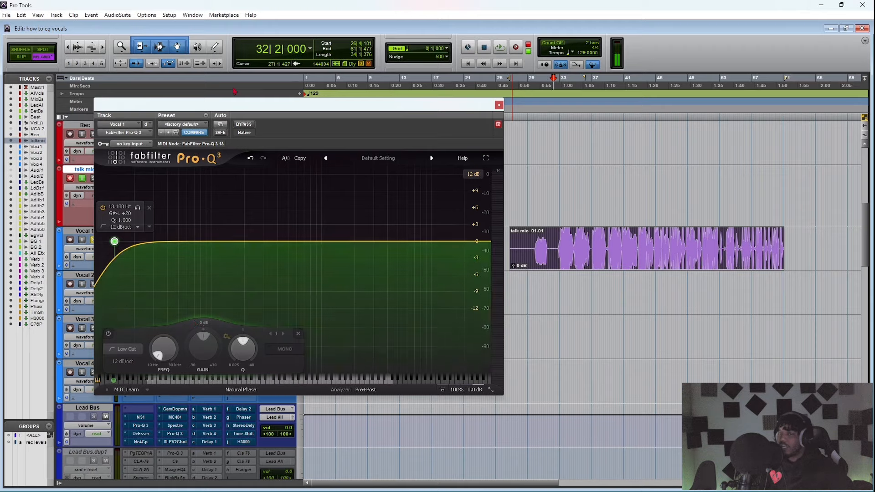
drag(331, 111, 600, 102)
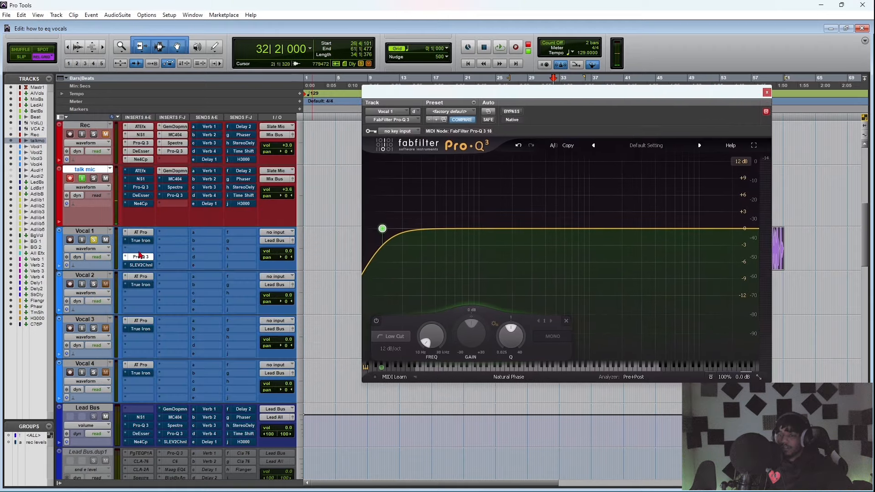
- Insert the EQ3 7-Band (mono) plug-in in the empty slot above Pro-Q 3 on Vocal 1
click(141, 249)
mouse_move(167, 276)
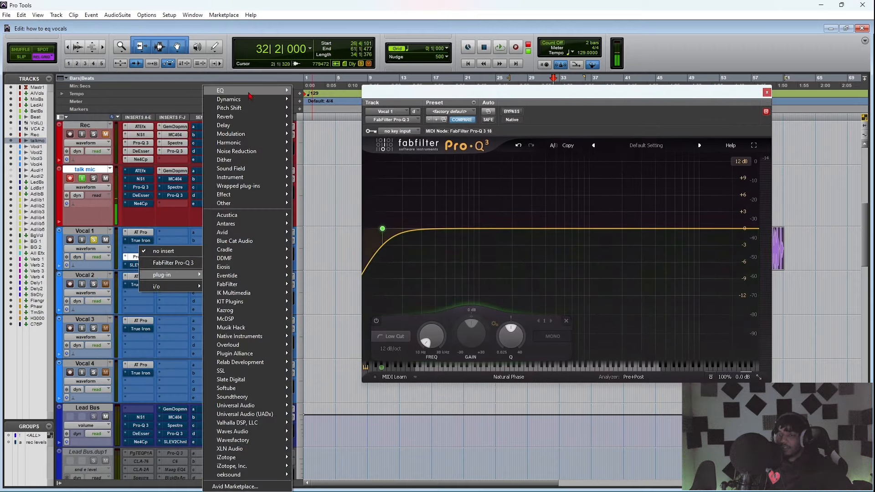
mouse_move(223, 90)
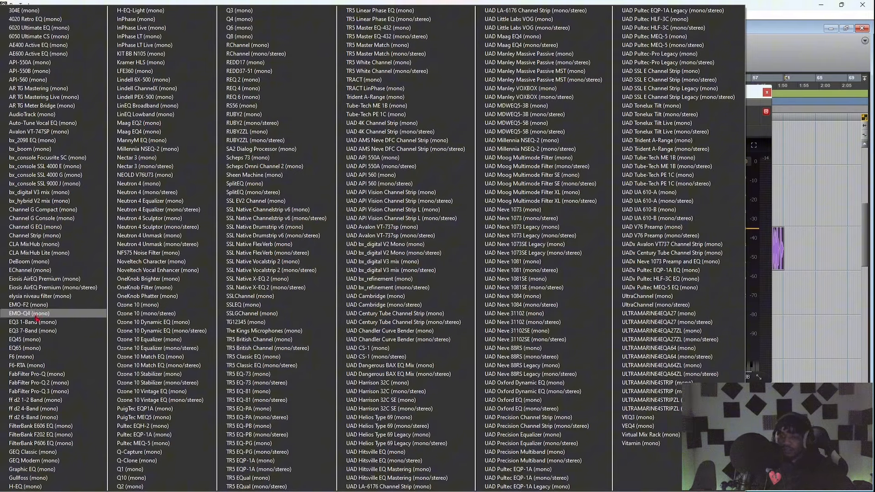
click(39, 391)
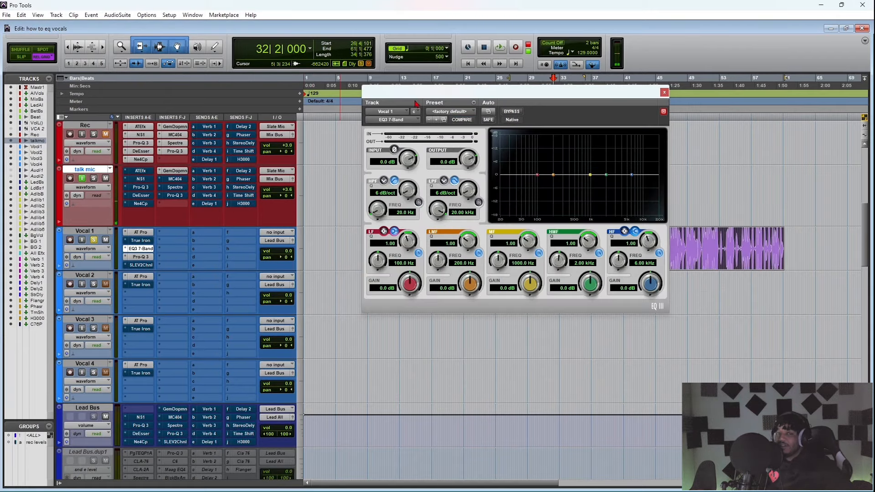
- Enable the high-pass filter in EQ3 7-Band with a 24 dB/oct slope, sweep its frequency up and return it to 20 Hz
click(419, 202)
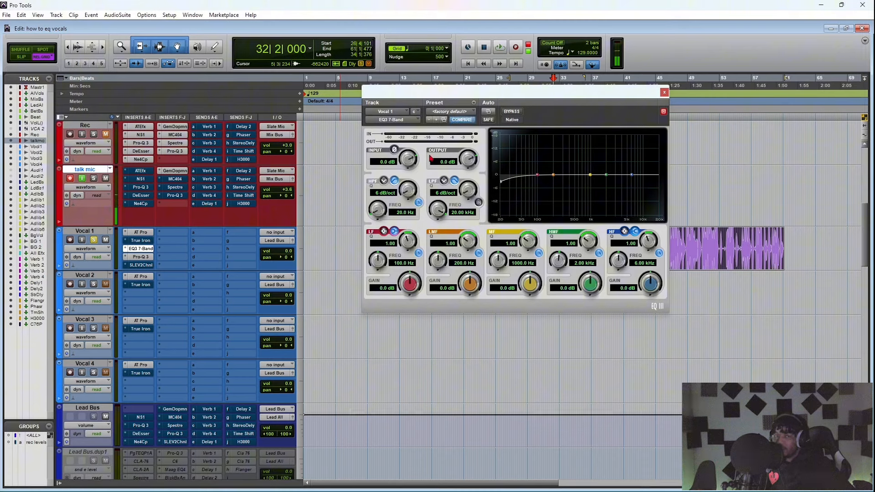
drag(410, 195, 423, 140)
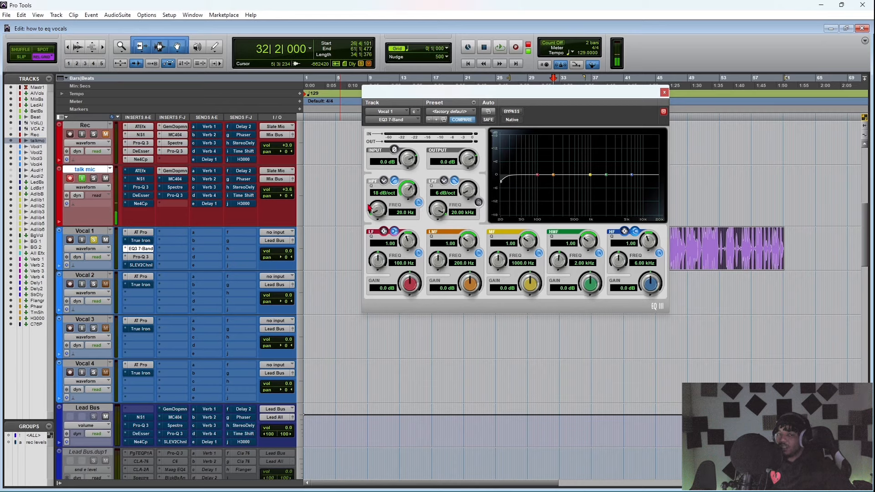
drag(370, 207, 406, 172)
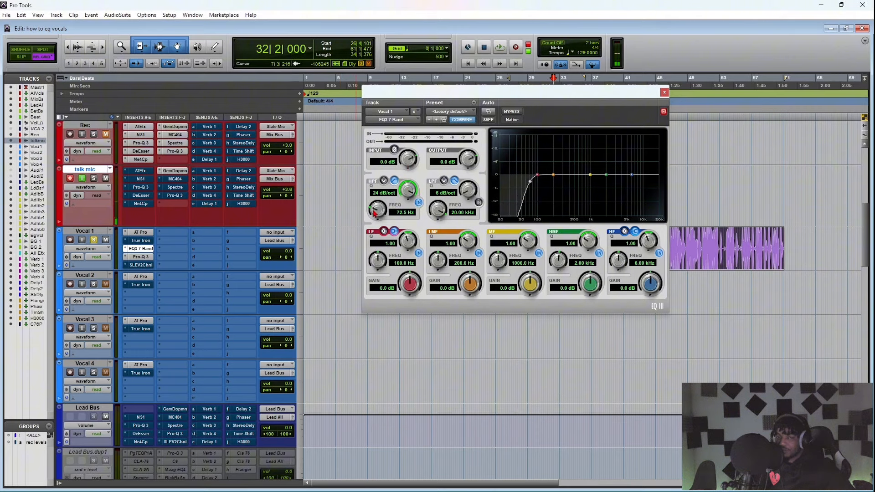
drag(377, 210, 365, 259)
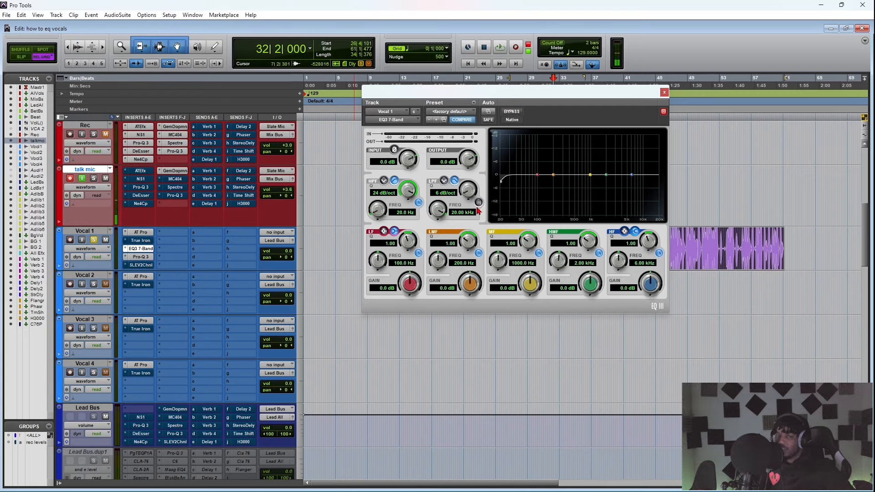
- Reopen Pro-Q 3 on Vocal 1 and change the low-end band's shape to High Cut
click(141, 256)
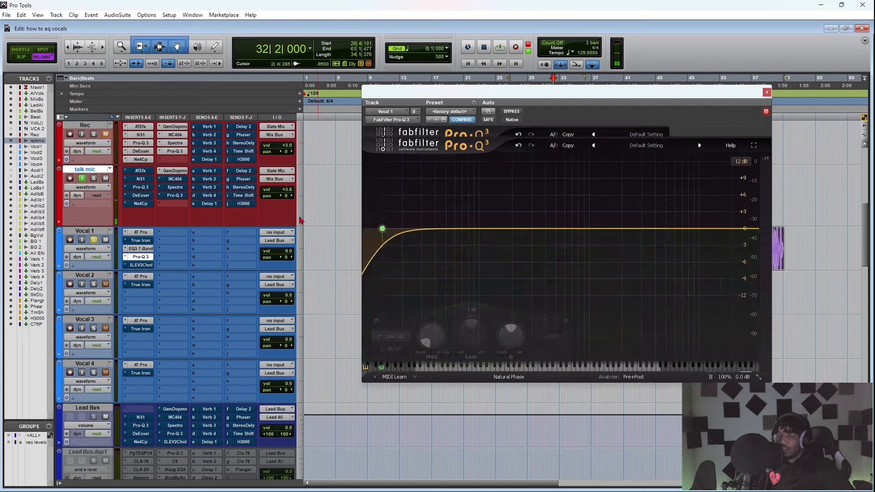
click(396, 336)
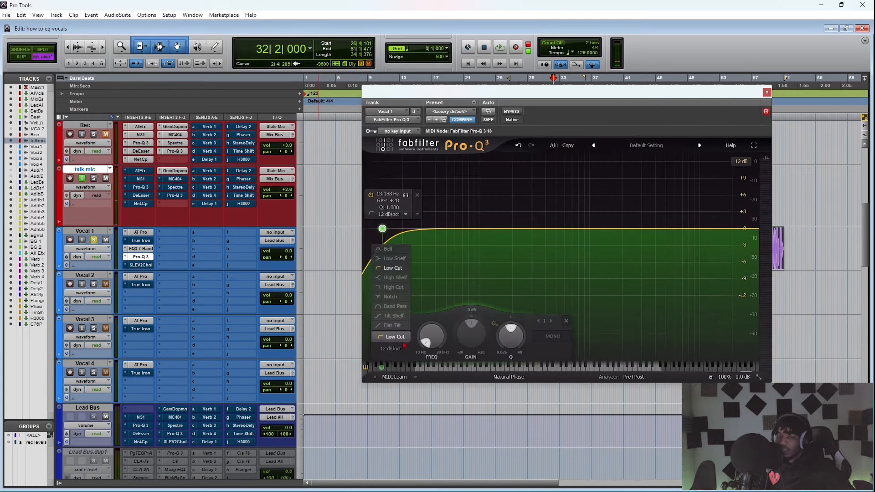
click(399, 288)
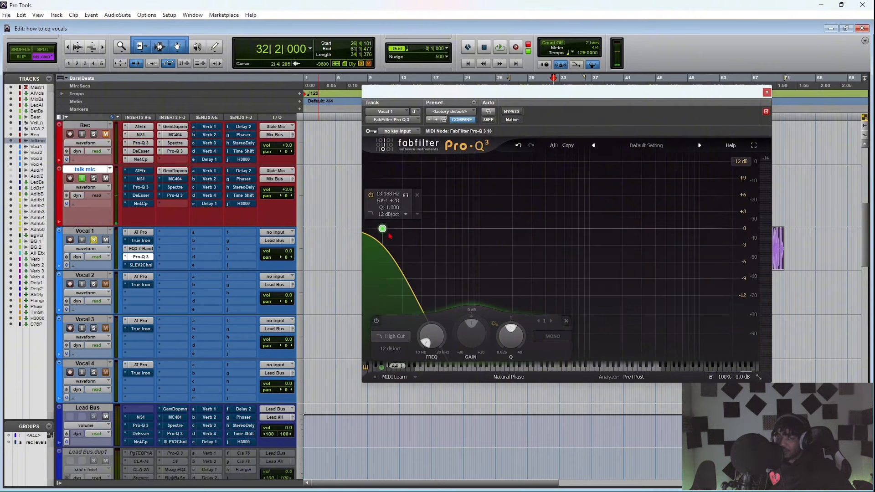
- Change the shape of the Pro-Q 3 low-end band back to Low Cut
click(390, 337)
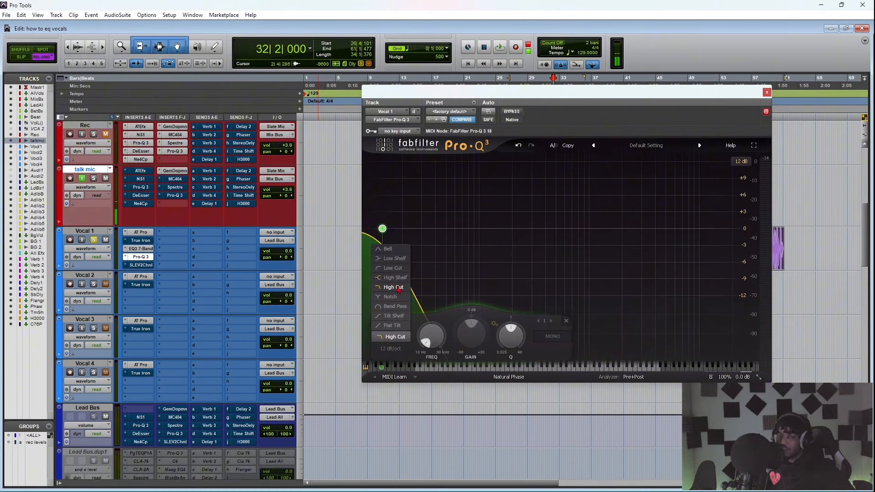
click(403, 269)
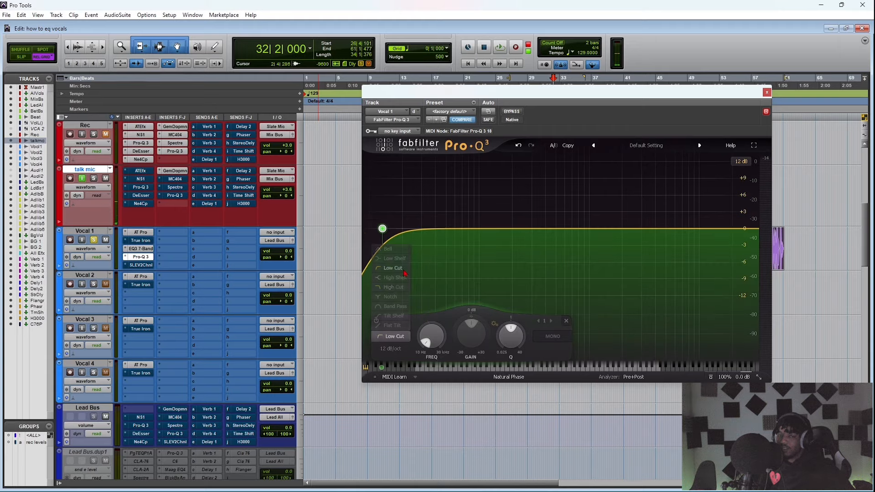
- Reopen EQ3 7-Band on Vocal 1, enable its low-pass filter at 24 dB/oct, sweep it down to 3.79 kHz and return it to 20 kHz
click(147, 249)
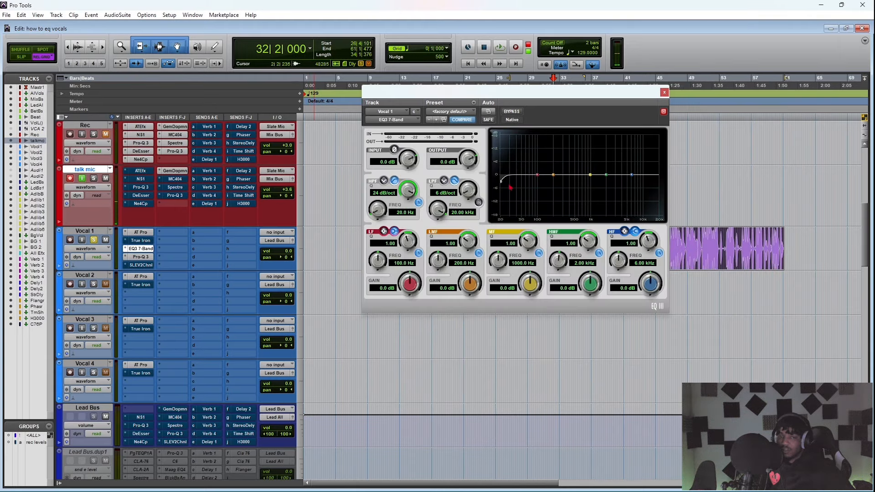
click(479, 202)
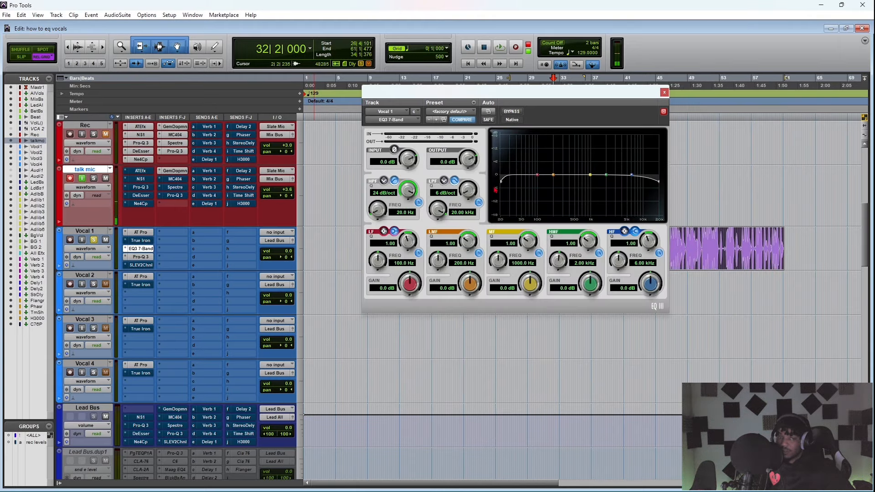
drag(448, 211, 445, 213)
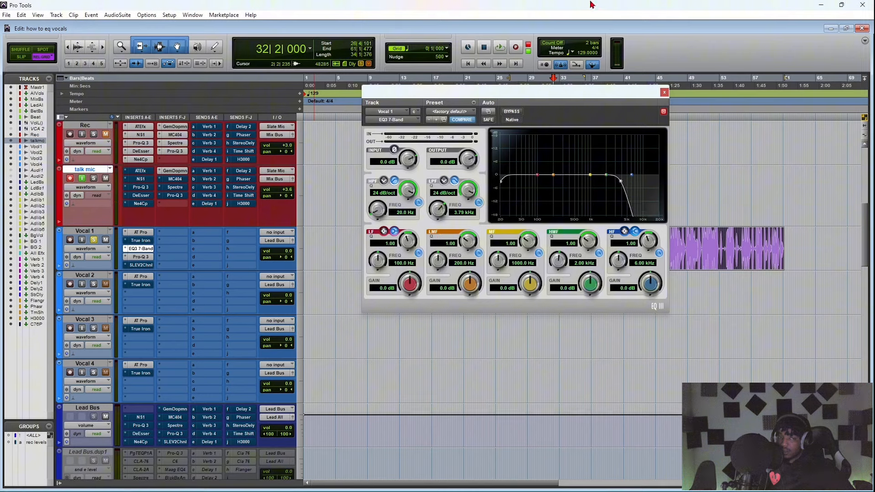
drag(468, 190, 484, 158)
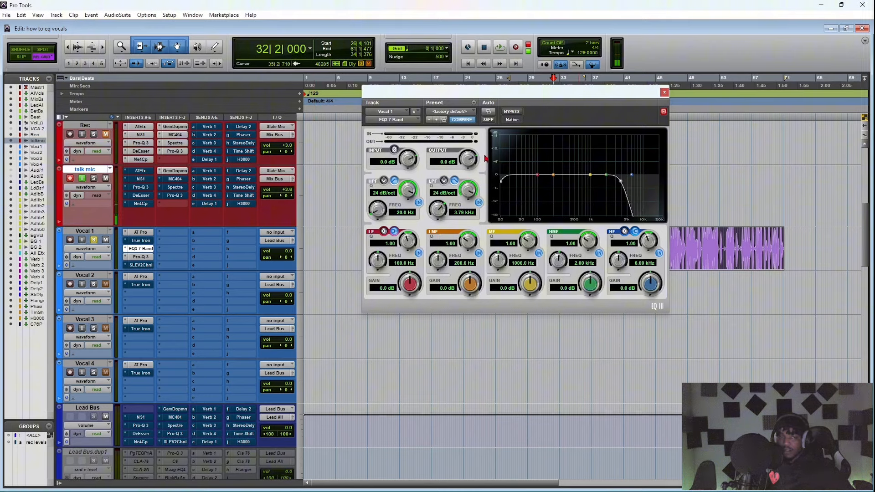
alt+click(438, 209)
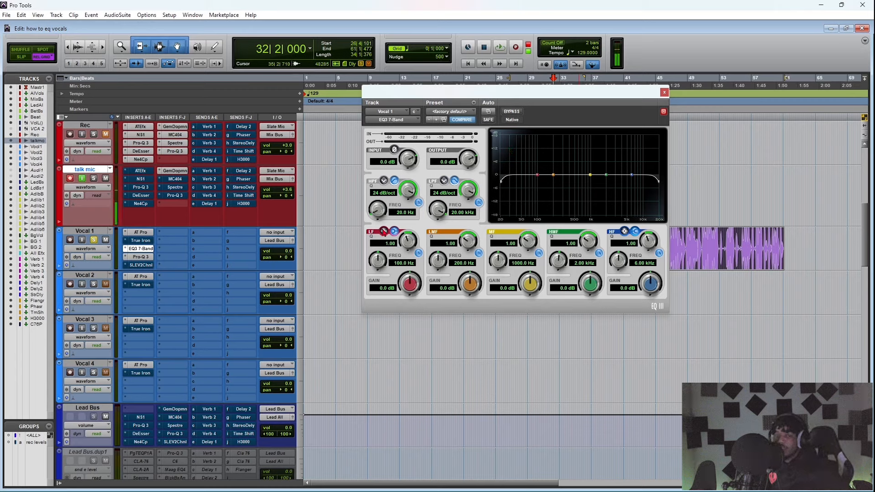
- Set the EQ3 LF band to -12 dB at 500 Hz with a Q of 0.43 and switch it from shelf to peak
drag(407, 269, 391, 342)
drag(382, 260, 408, 262)
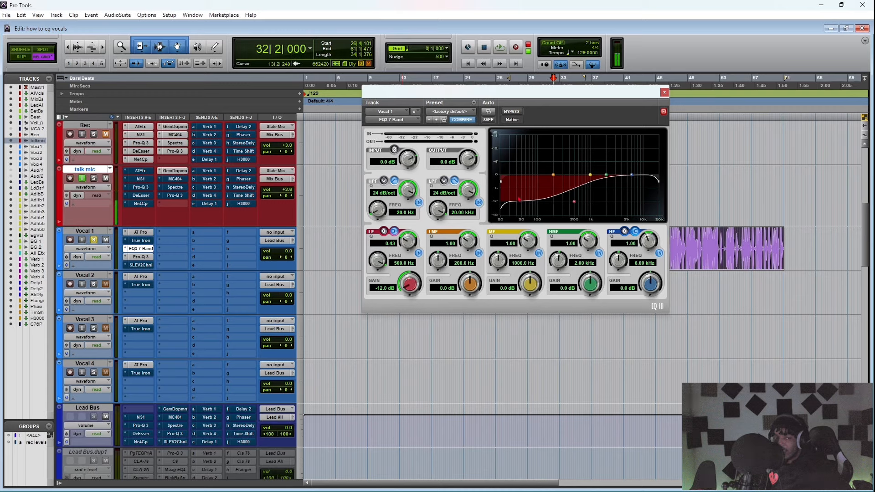
click(384, 232)
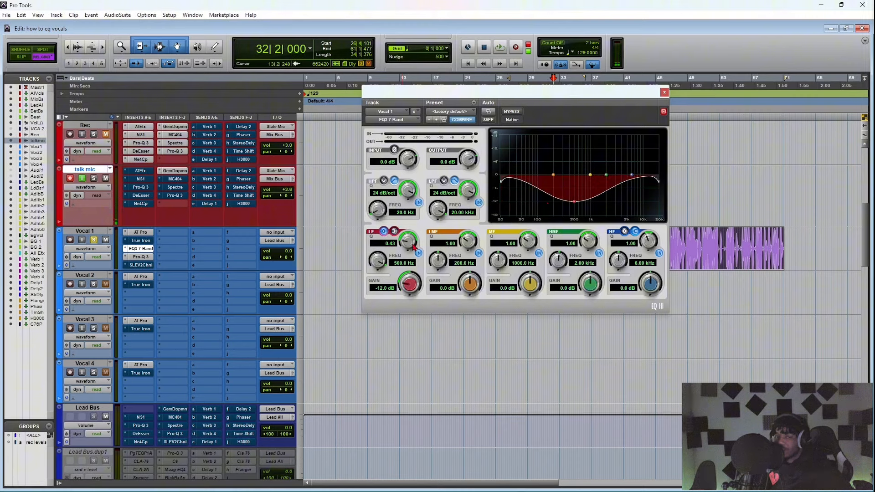
- Sweep the LF band's Q between 10 and 0.11, and make narrow Q 10 cuts of -13.1 dB in MF and -18 dB in HMF
drag(407, 253, 456, 196)
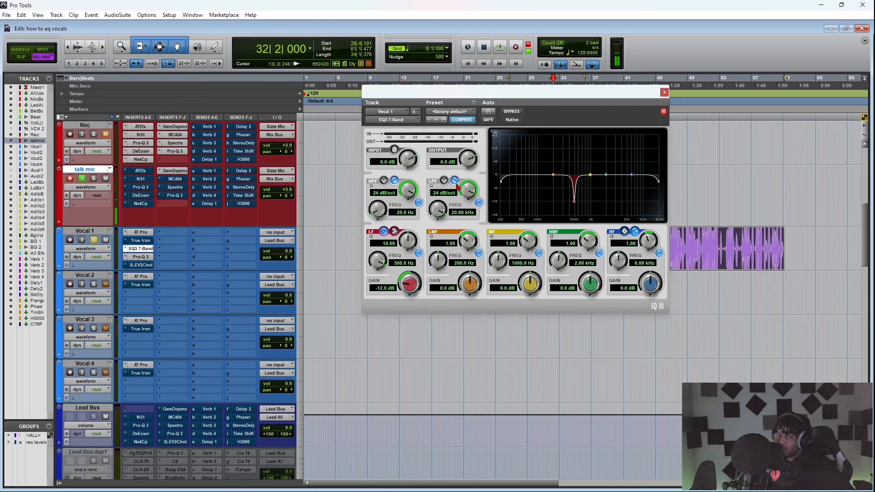
drag(456, 184, 458, 265)
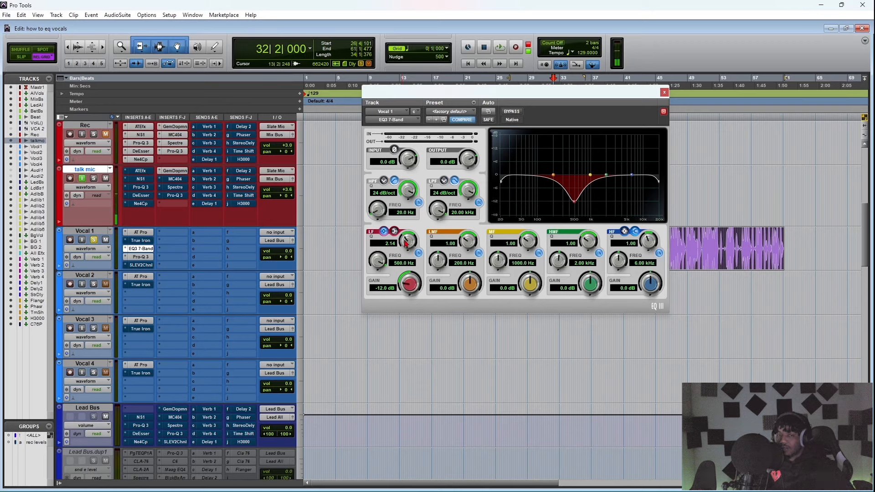
drag(405, 243, 405, 294)
mouse_move(383, 263)
mouse_down()
mouse_move(376, 291)
mouse_move(390, 267)
mouse_up()
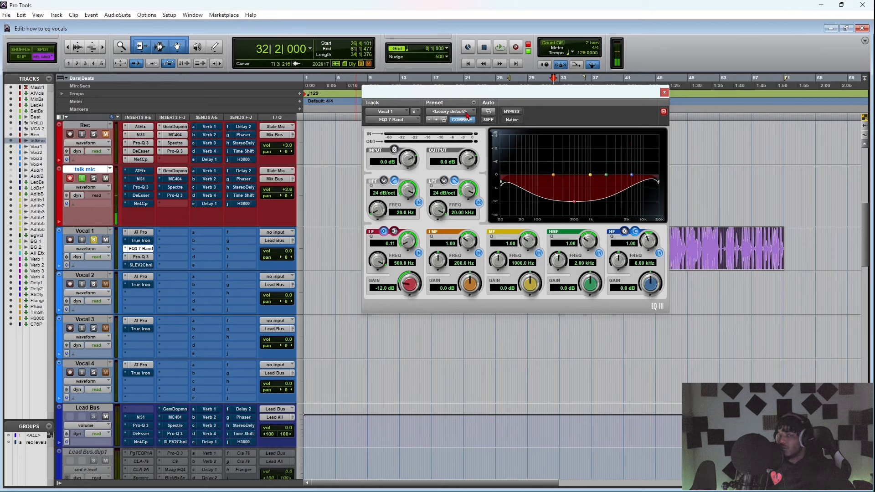
click(450, 111)
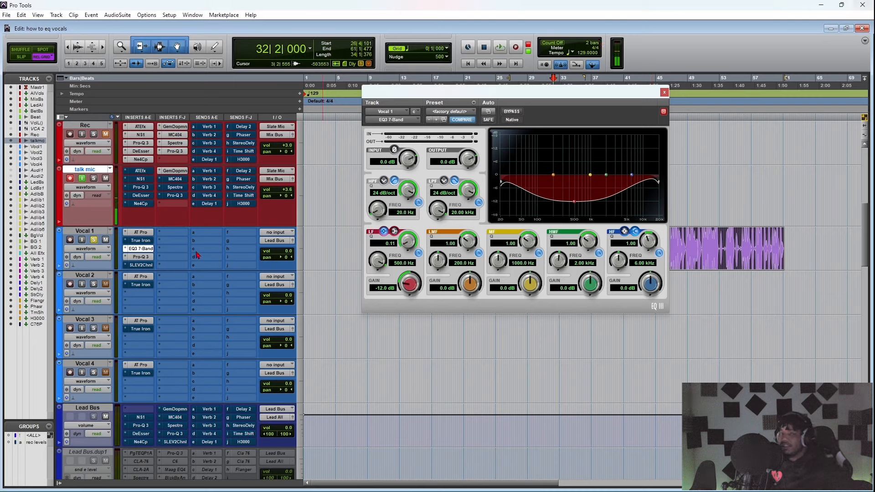
drag(401, 243, 433, 137)
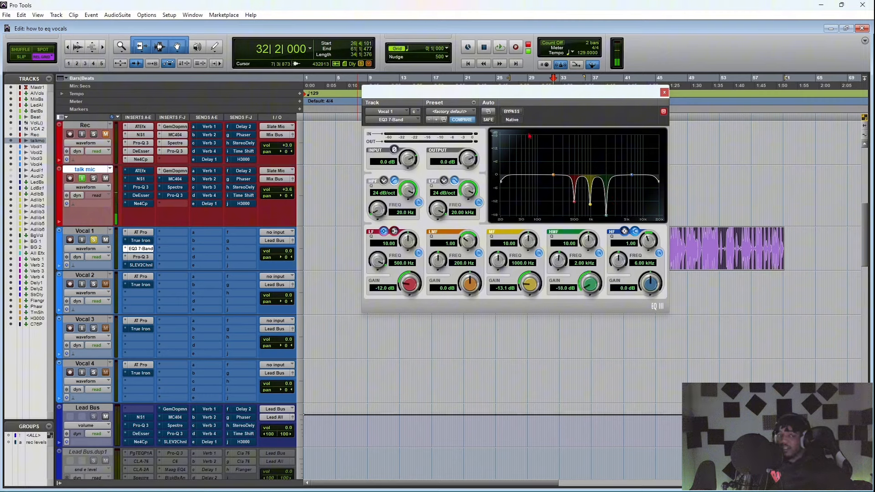
- Bypass EQ3 7-Band, reset it to the factory default preset and close its window
click(519, 113)
click(520, 114)
click(520, 114)
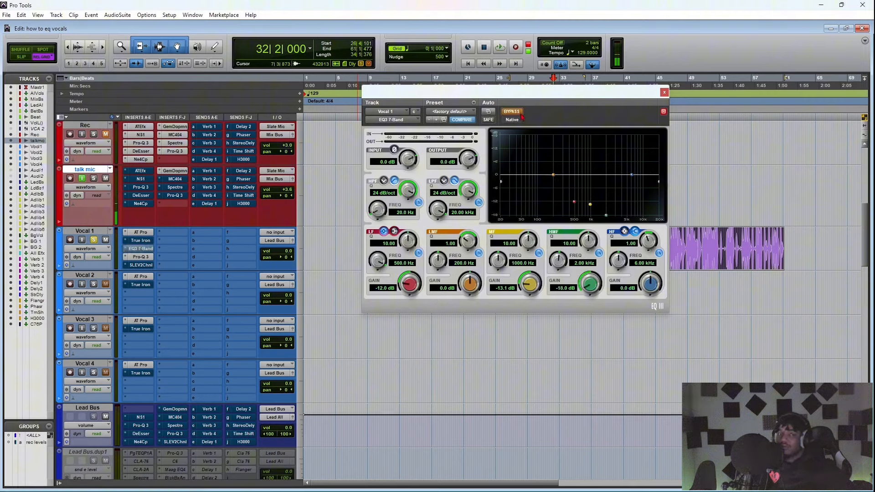
click(467, 114)
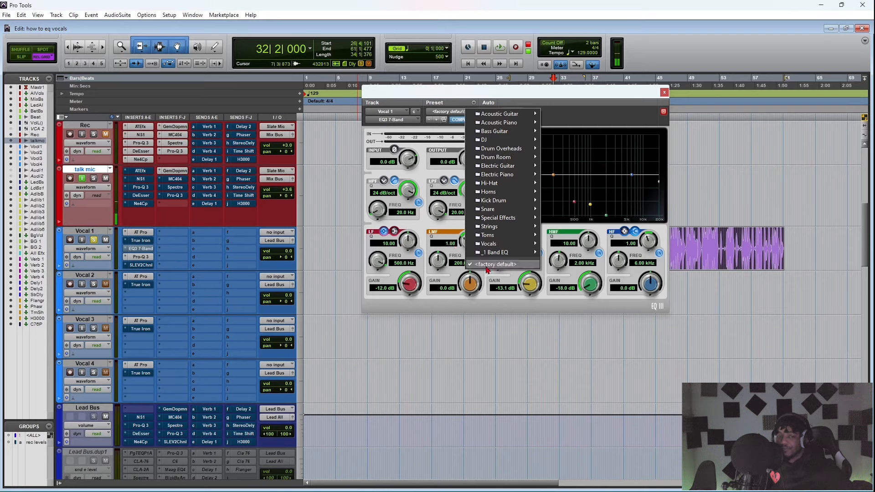
click(492, 263)
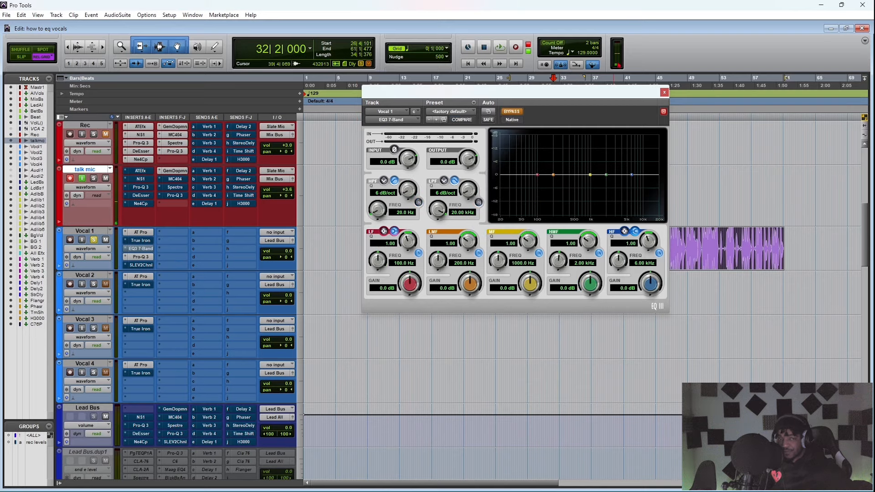
click(663, 93)
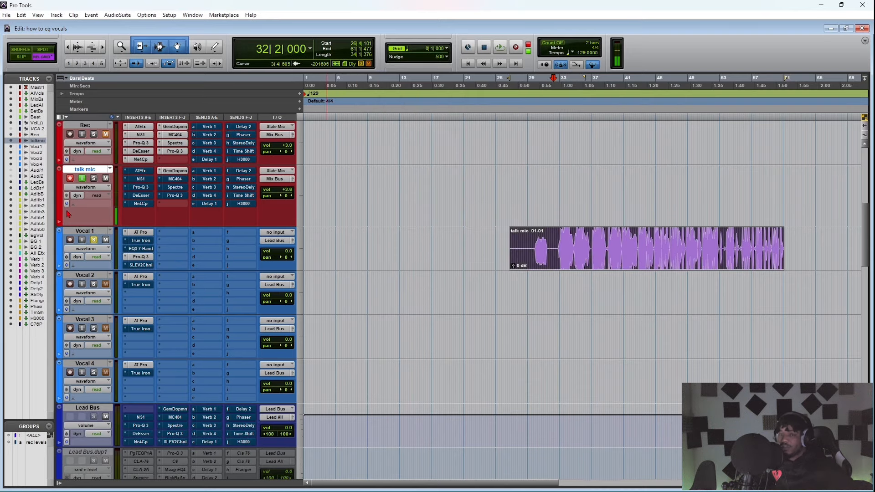
- Reopen Pro-Q 3 on Vocal 1, move its window away from the vocal clip and audition the vocal through the Low Cut
click(143, 259)
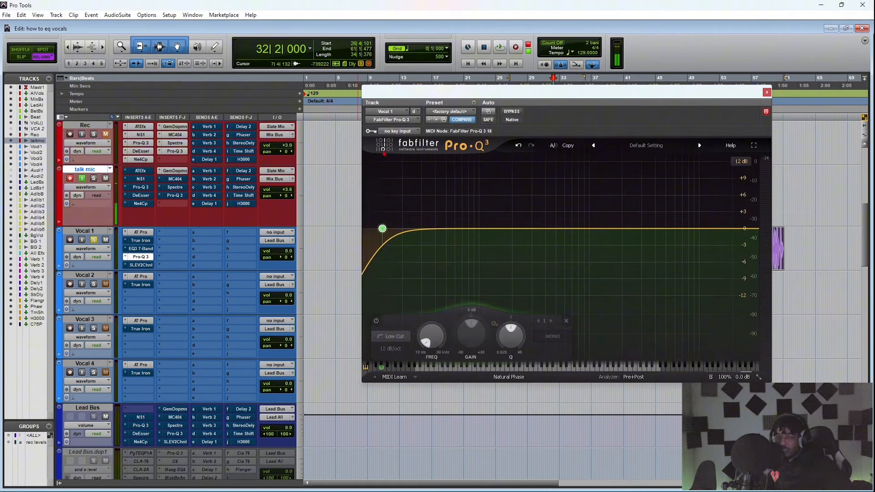
mouse_move(511, 97)
mouse_down()
mouse_move(267, 88)
mouse_move(334, 82)
mouse_up()
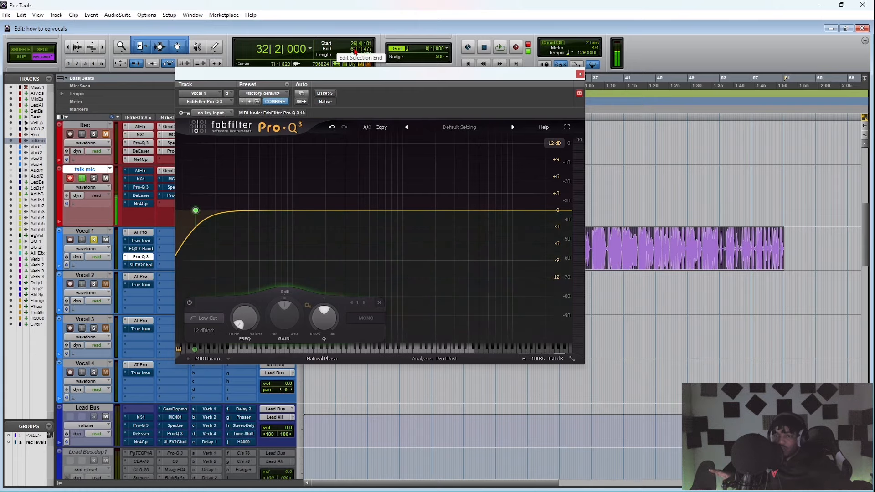
key(space)
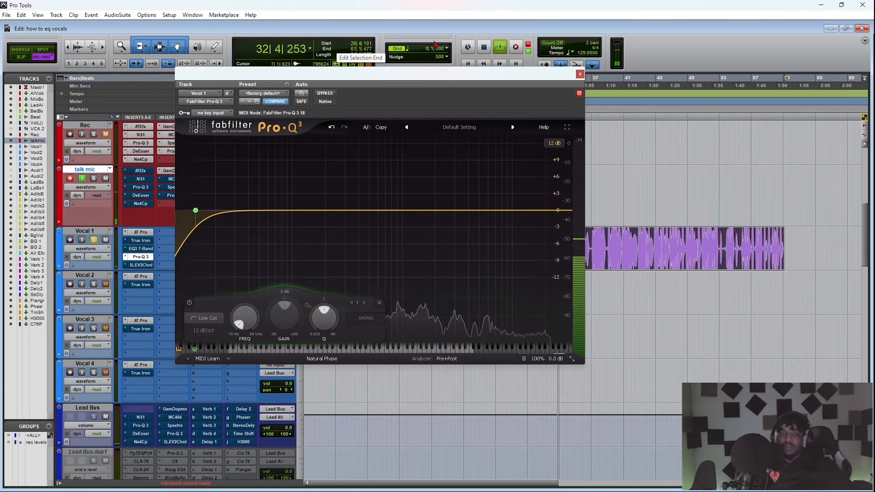
drag(466, 81, 459, 79)
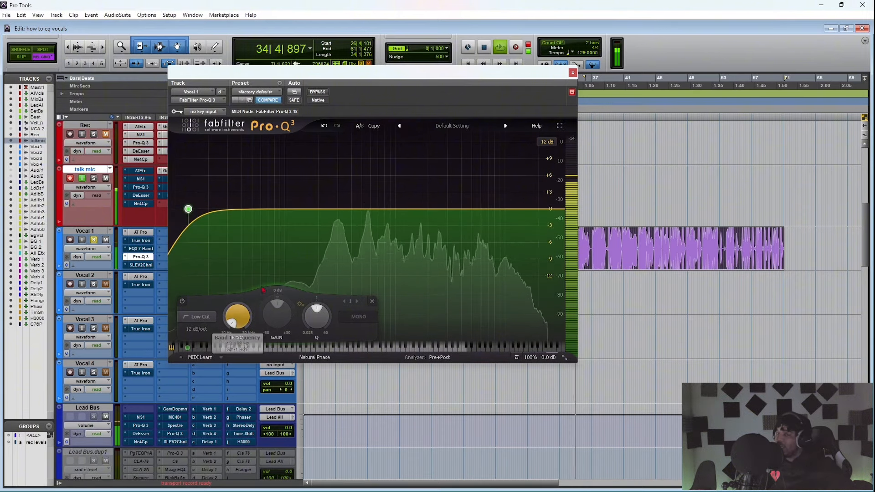
key(space)
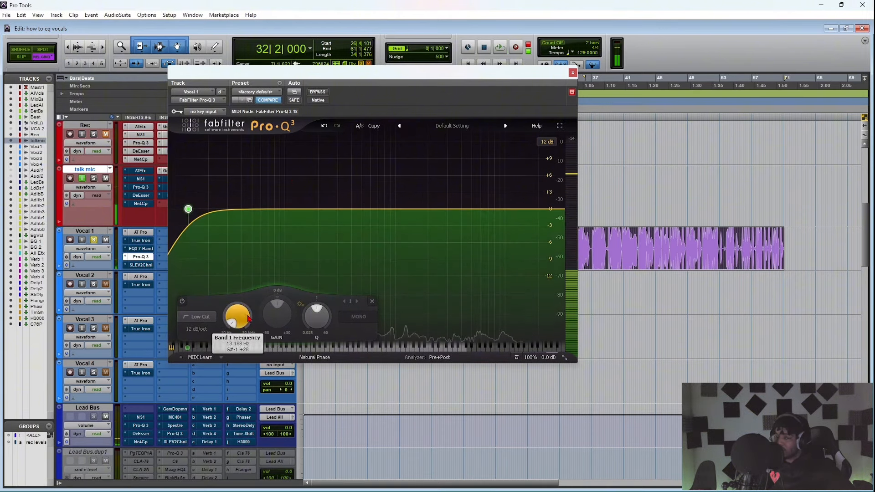
- Raise the Low Cut band's frequency to about 3.4 kHz and audition the thinned vocal
drag(239, 322, 233, 229)
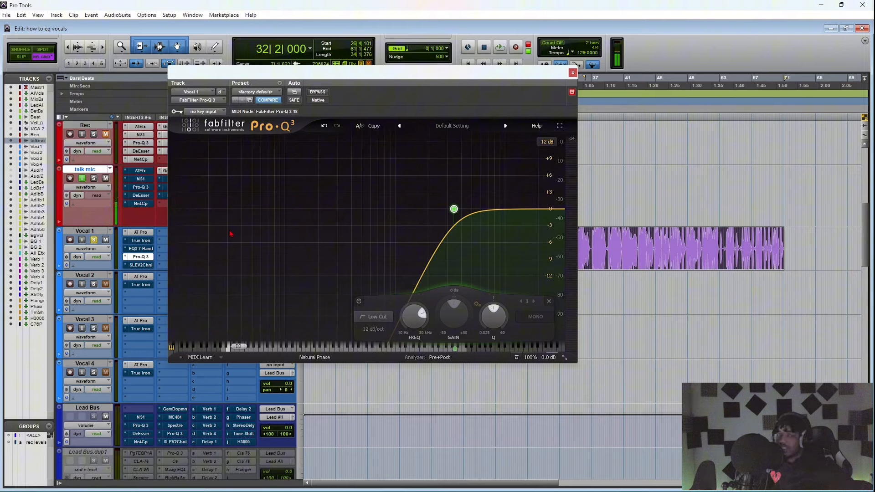
key(space)
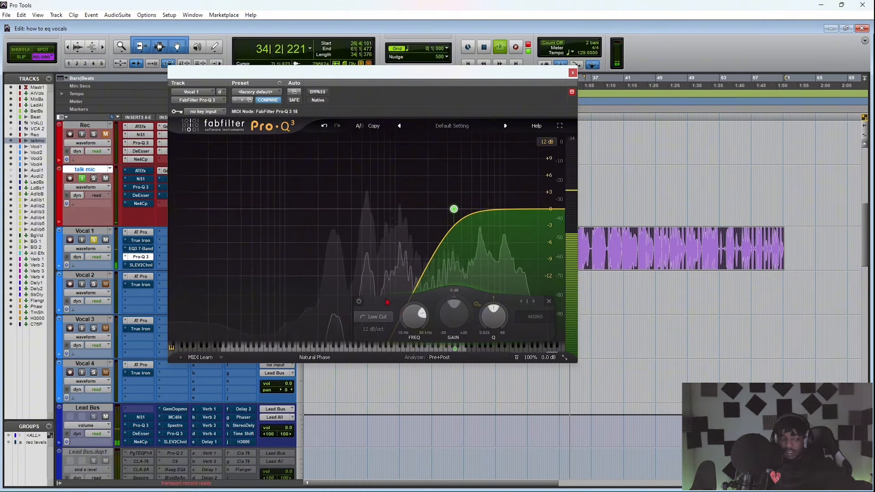
key(space)
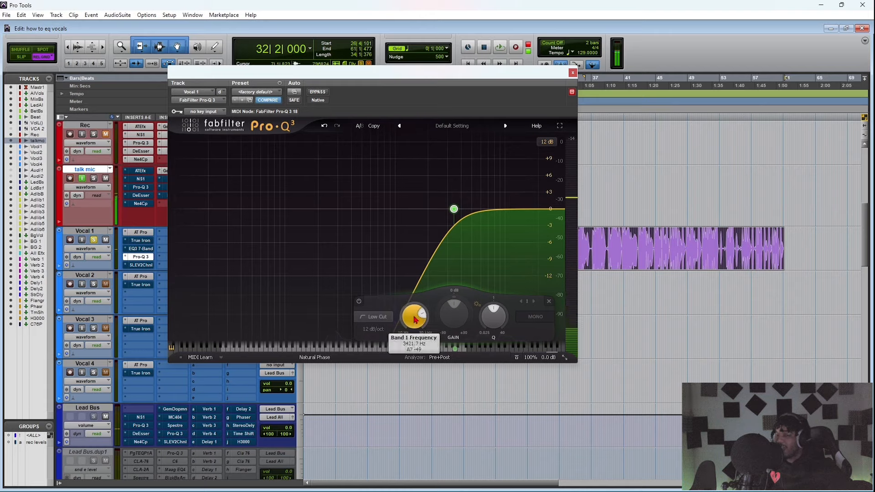
- Lower the Low Cut band's frequency to about 147 Hz, playing back the vocal to judge the cutoff
key(space)
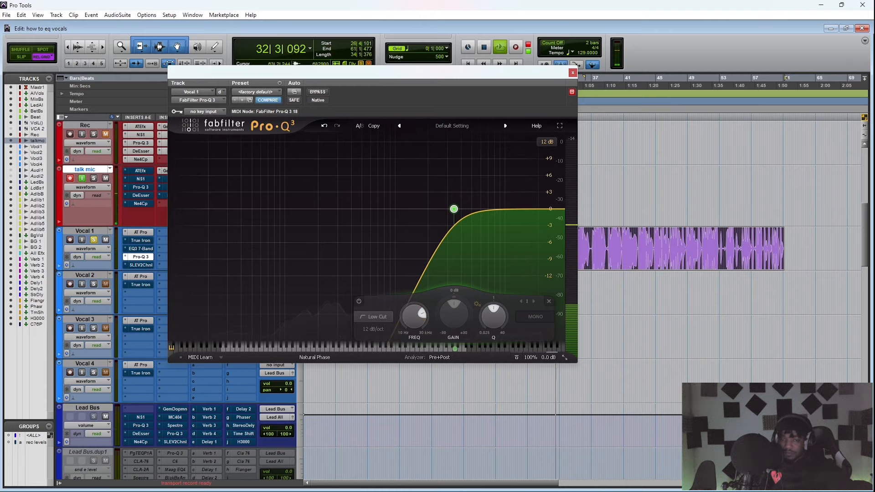
drag(414, 318, 389, 388)
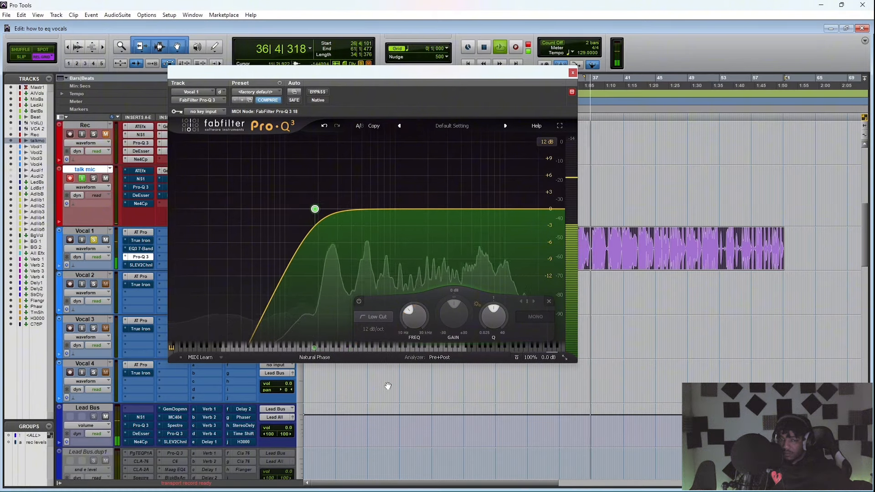
drag(293, 319, 289, 334)
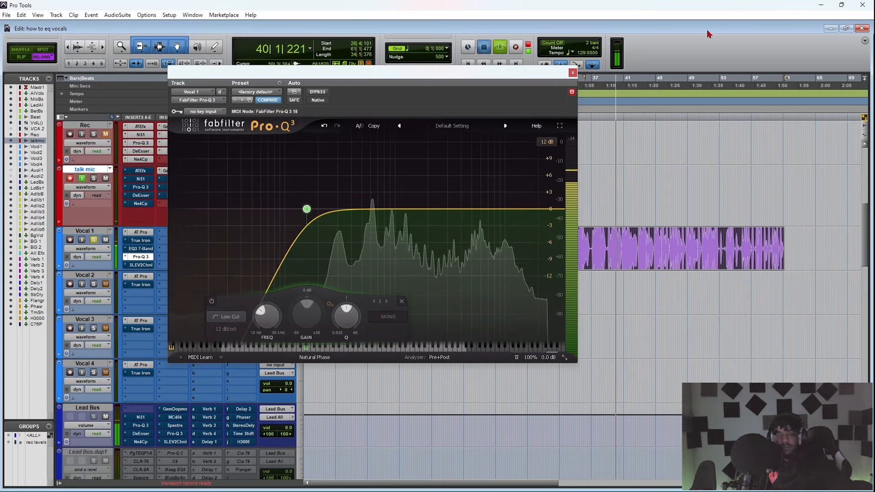
key(space)
drag(263, 319, 262, 314)
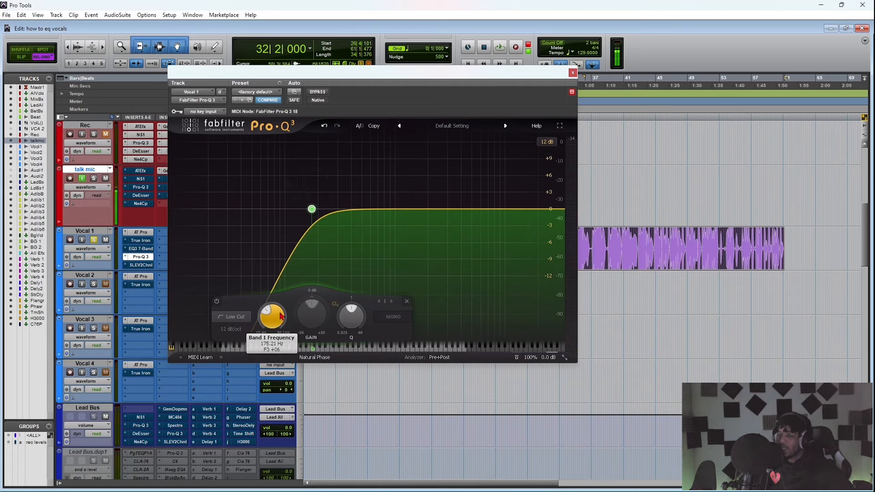
mouse_move(281, 321)
mouse_move(298, 197)
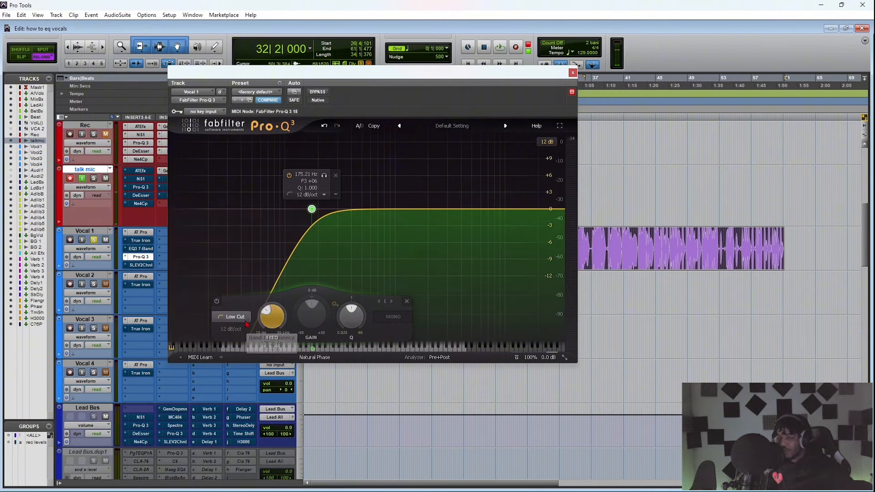
scroll(266, 324, down, 2)
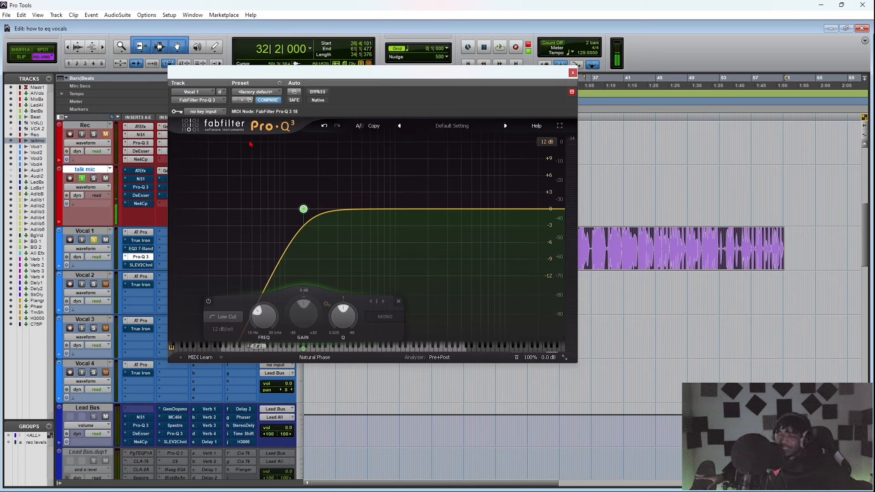
key(space)
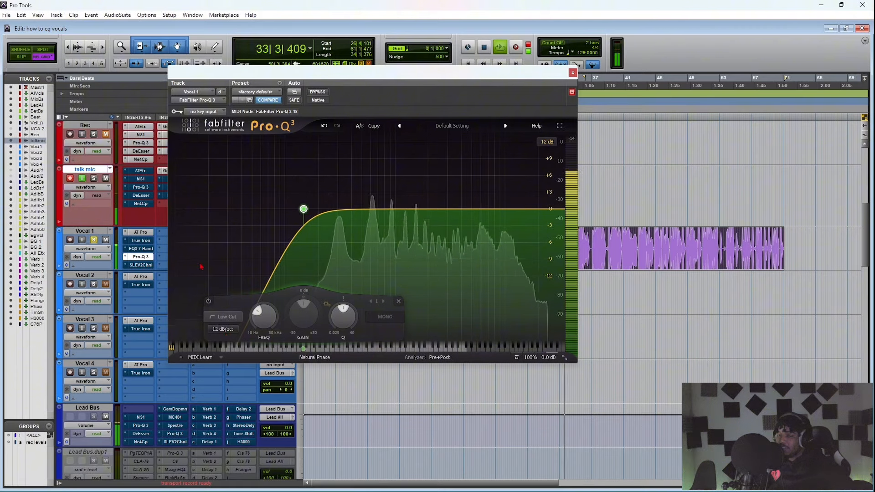
key(space)
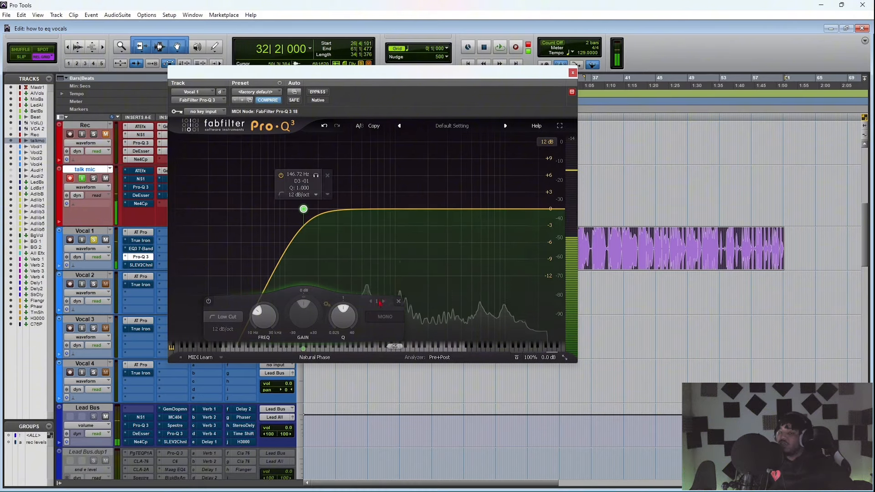
- Steepen the Low Cut band's slope to 18 dB/oct, then settle on 24 dB/oct
click(223, 329)
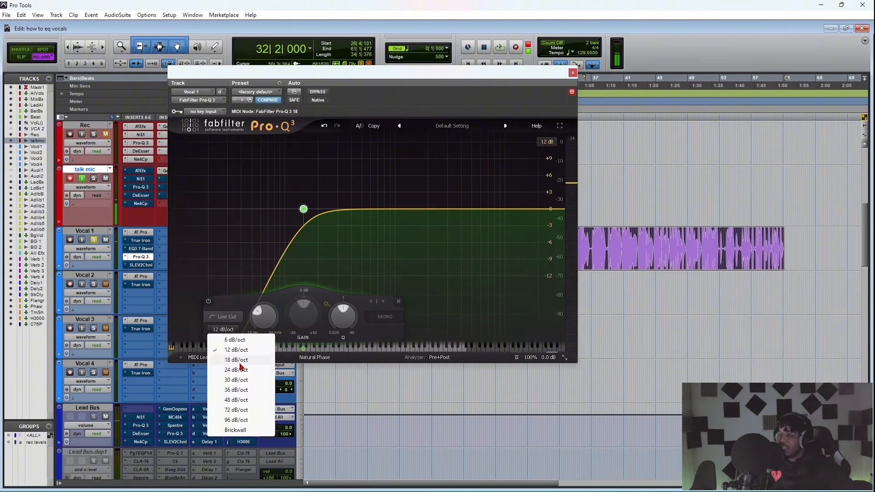
click(237, 360)
click(223, 329)
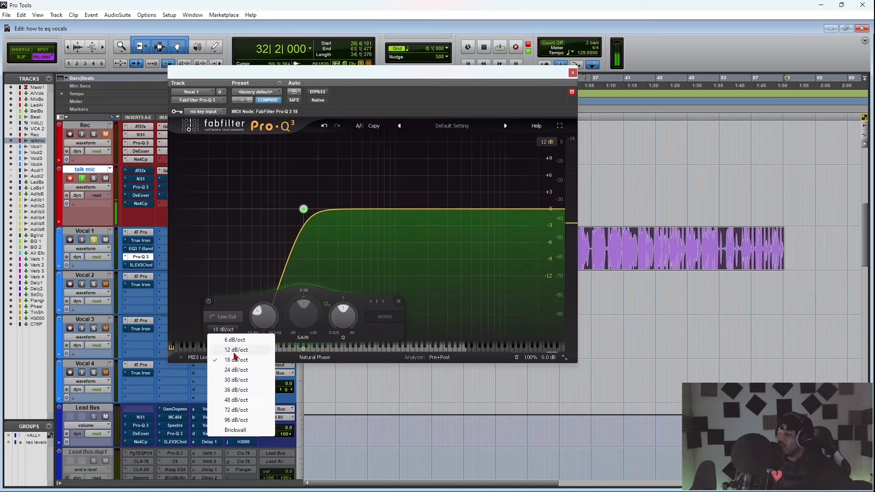
click(232, 371)
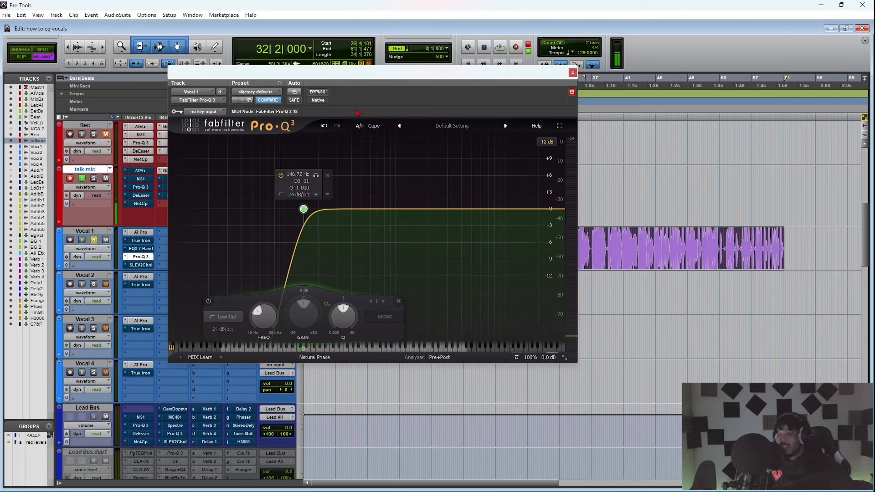
- Play back the vocal while switching the whole Pro-Q 3 effect in and out of bypass to compare the low cut, finishing with it active
key(space)
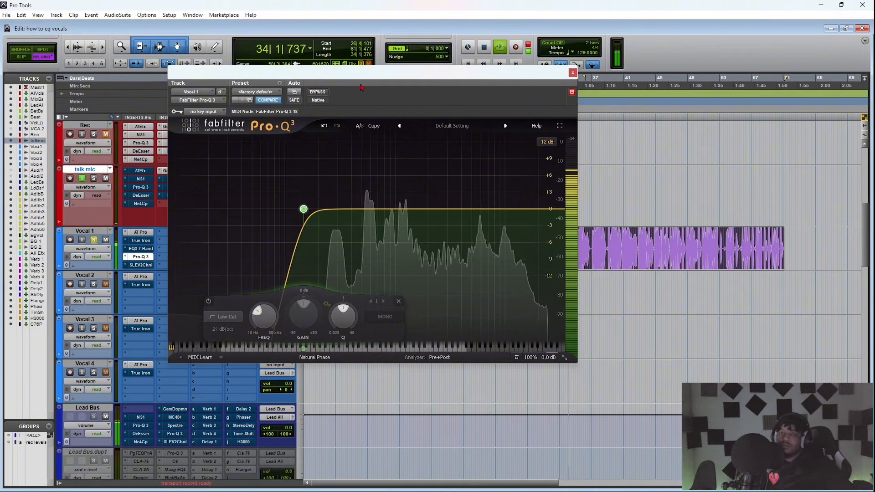
click(316, 92)
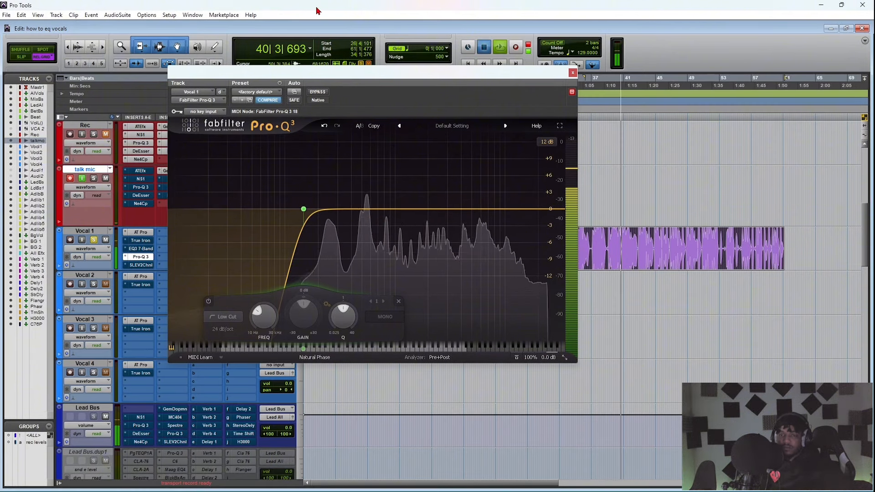
key(space)
click(316, 92)
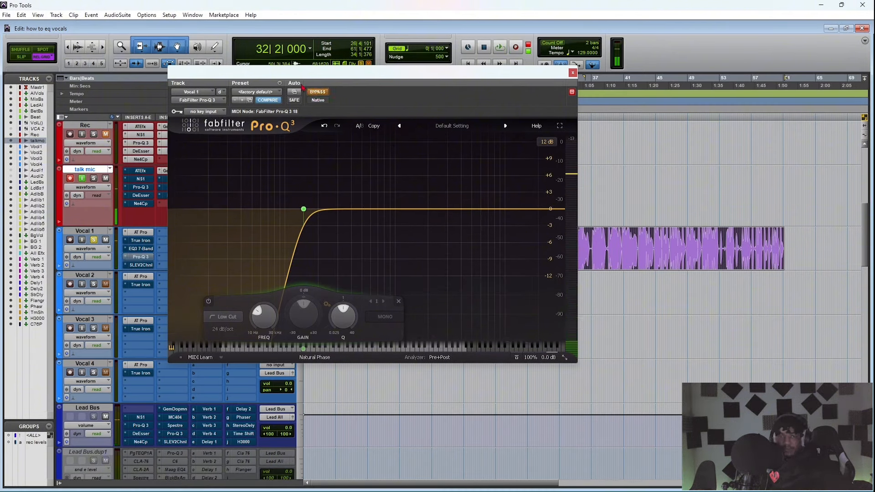
key(space)
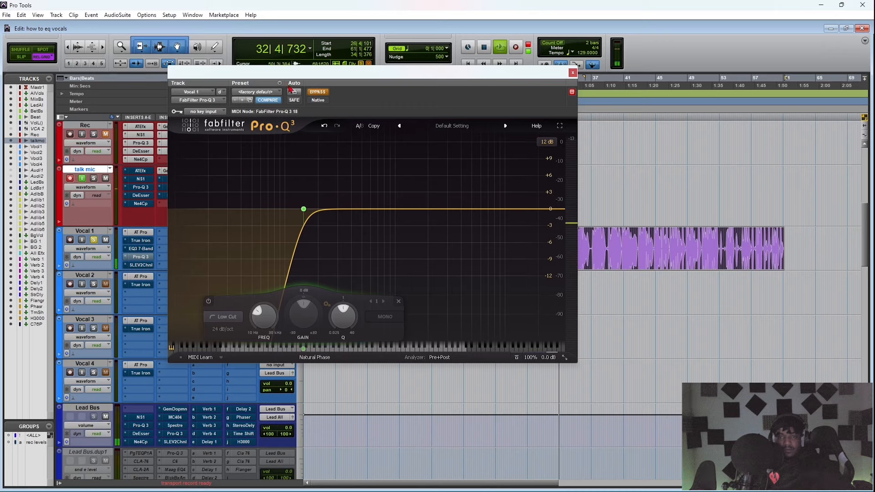
click(317, 92)
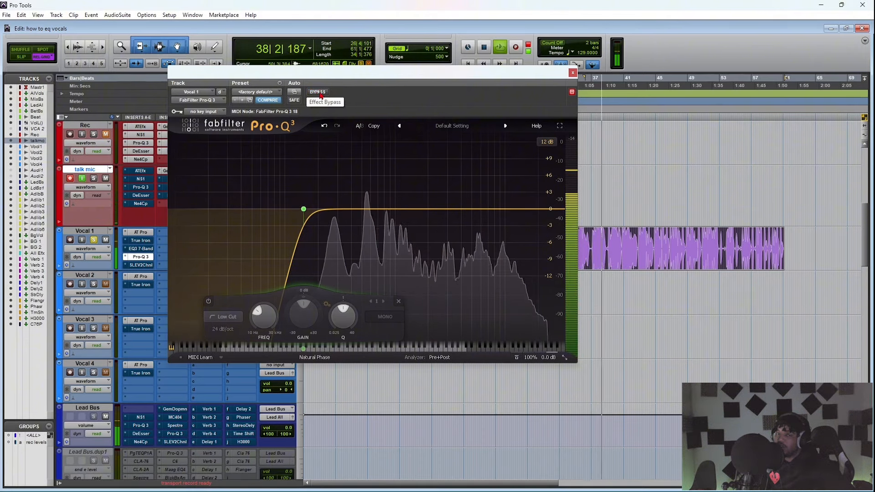
click(320, 93)
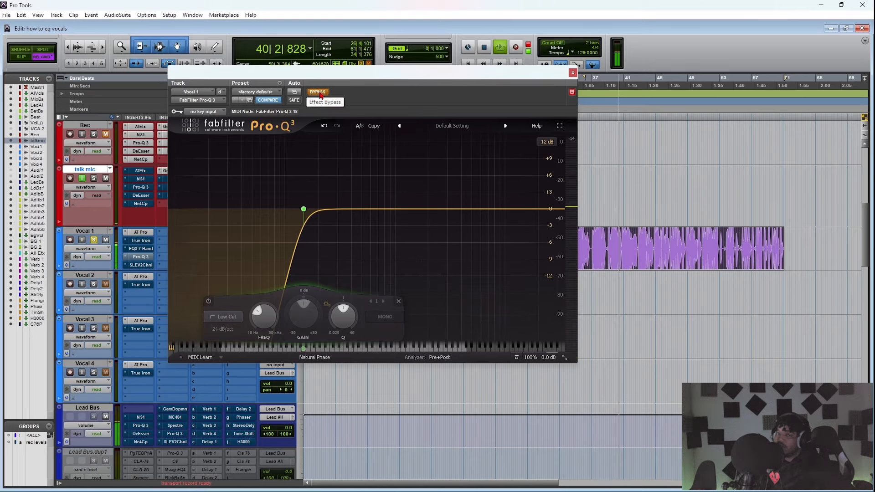
click(320, 93)
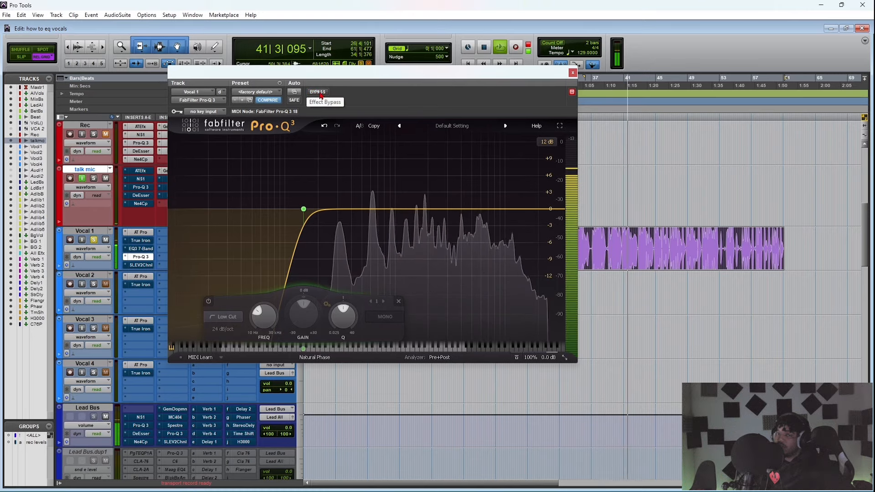
click(320, 94)
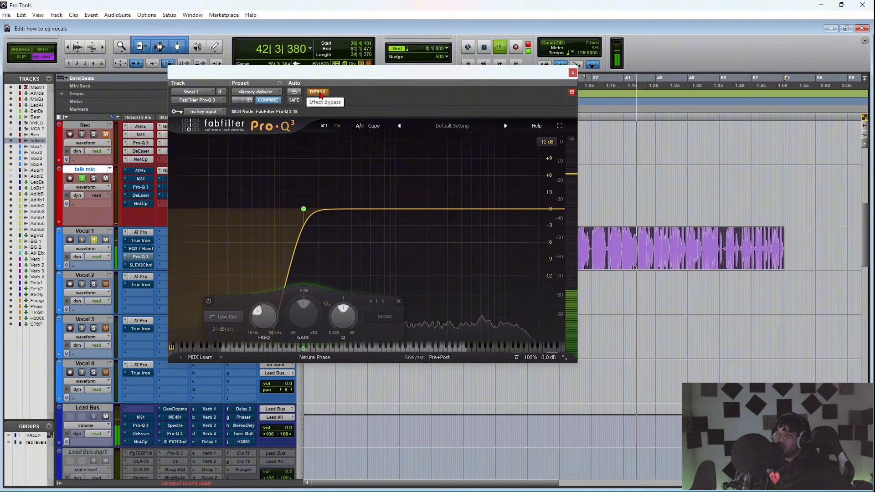
click(320, 94)
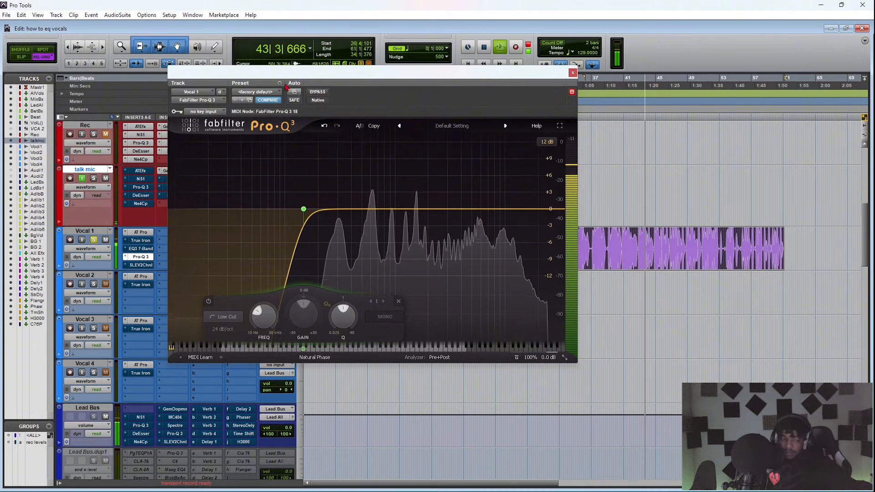
key(space)
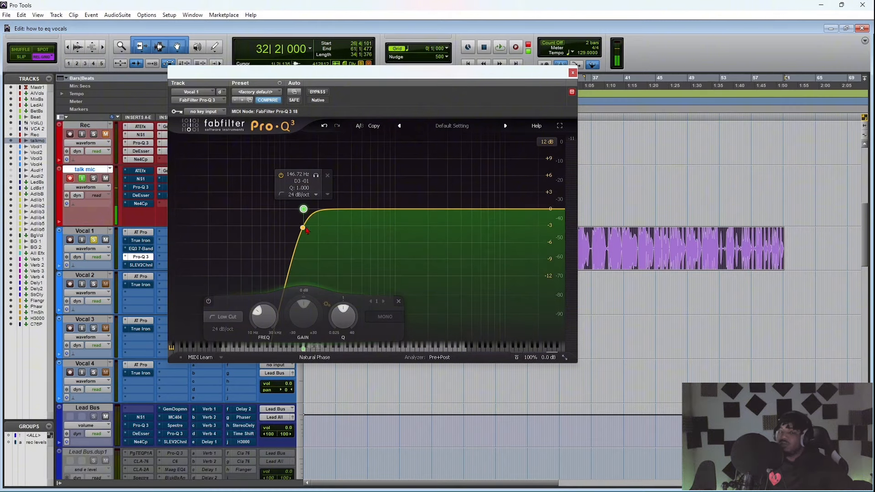
- Add a Low Shelf band at about 699 Hz with its gain lowered to about -3.9 dB
click(364, 211)
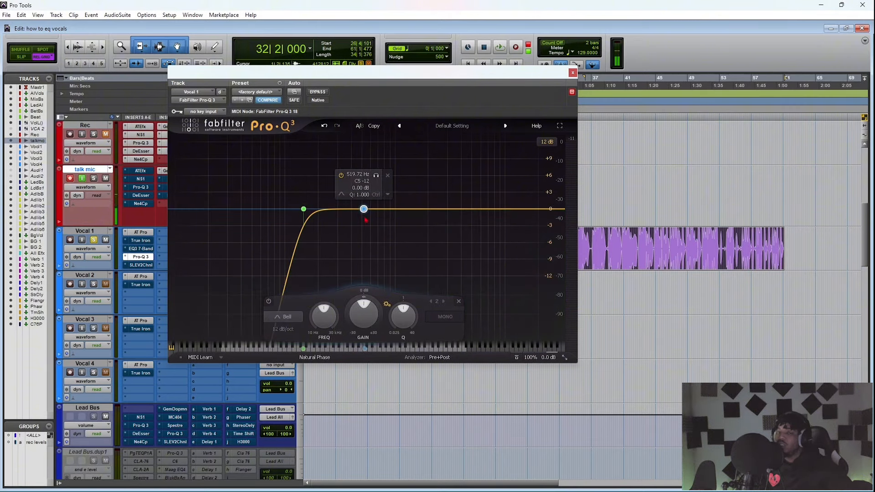
click(290, 319)
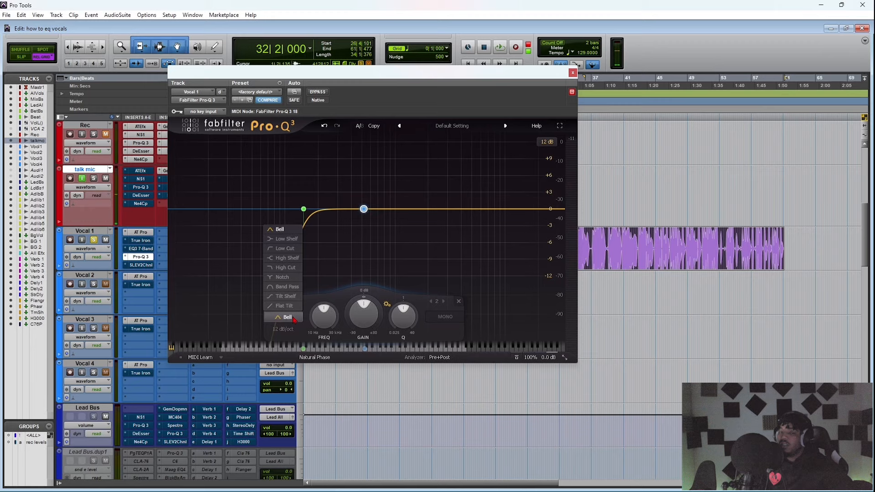
click(287, 240)
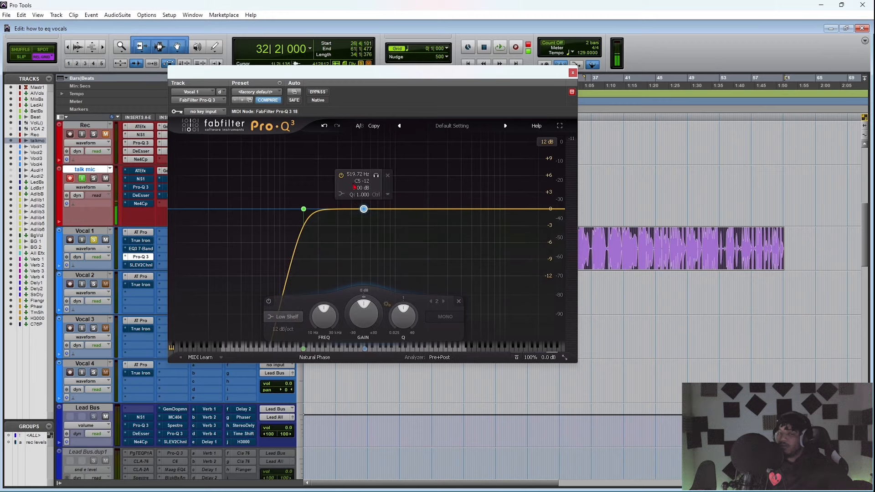
drag(363, 216, 366, 235)
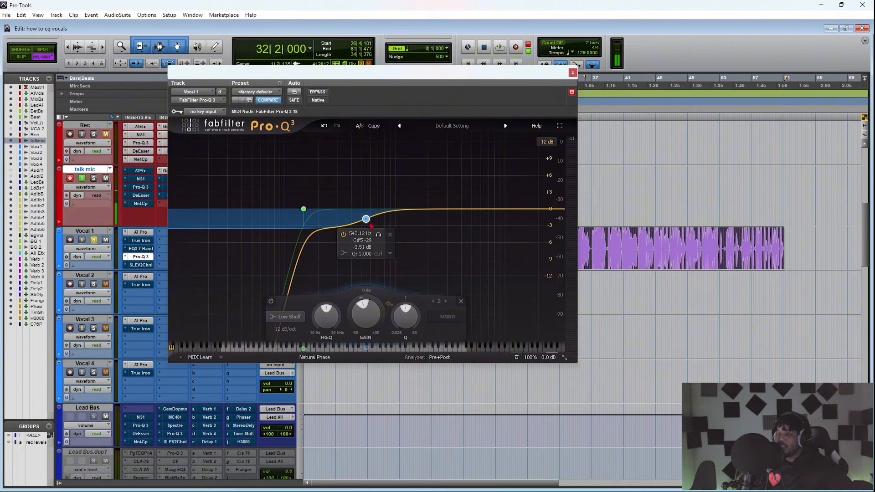
drag(371, 225, 381, 231)
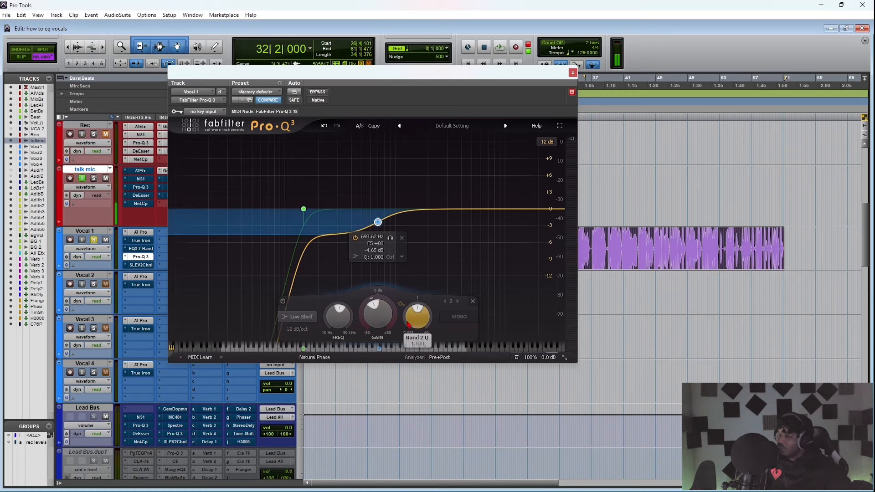
drag(381, 312, 400, 329)
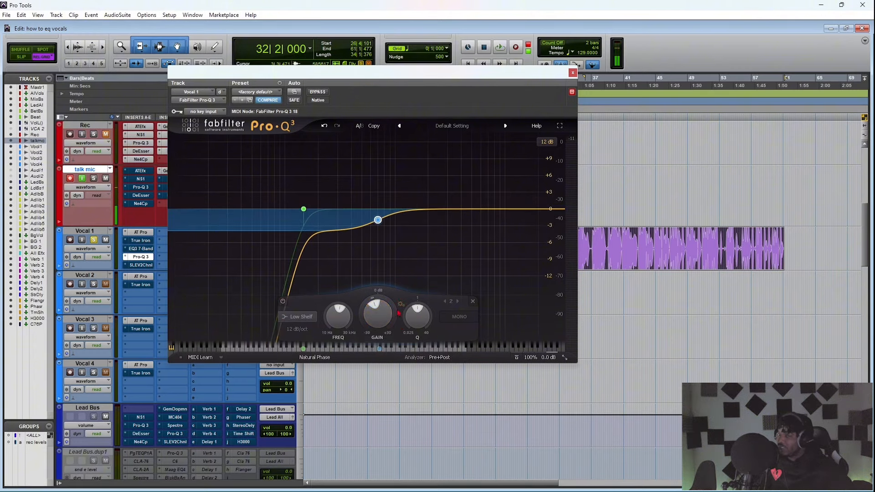
mouse_move(306, 241)
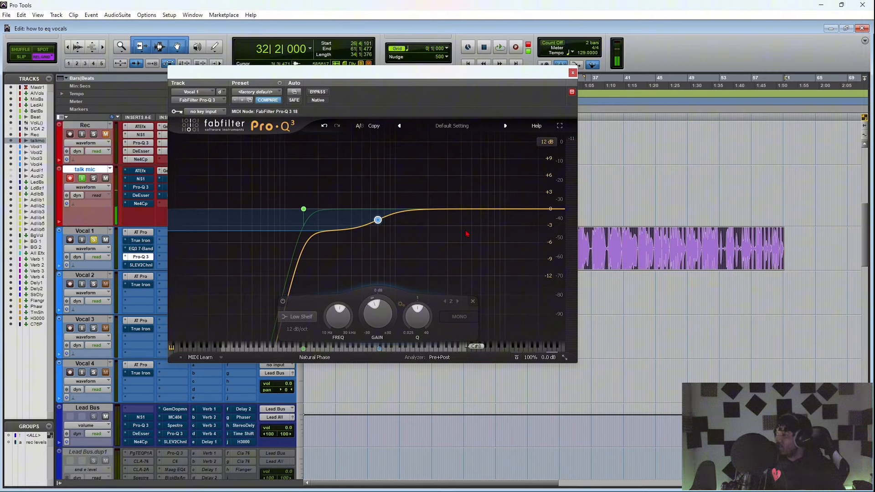
mouse_move(376, 224)
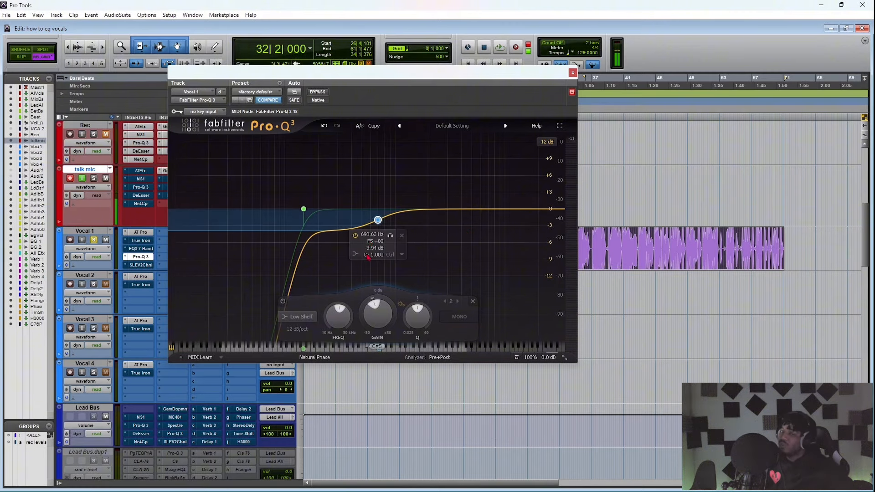
- Try a High Shelf band at about 11 kHz, adjust its gain and delete the band
click(510, 210)
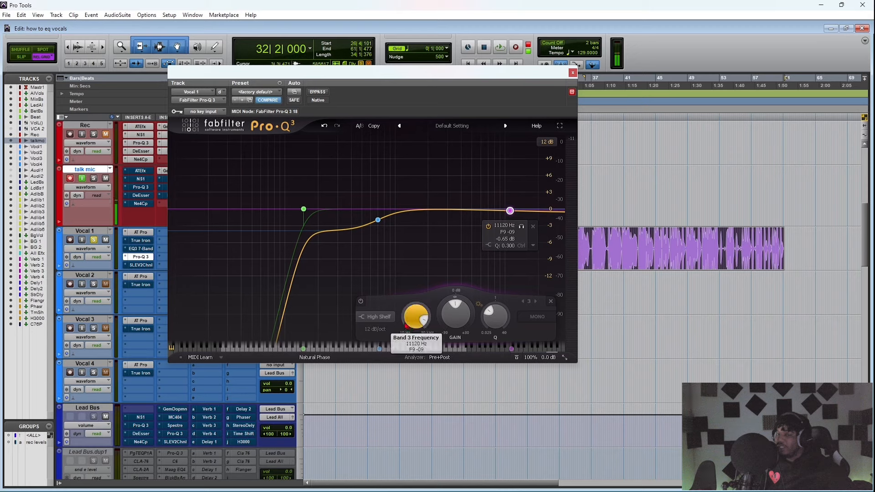
mouse_move(455, 317)
mouse_down()
mouse_move(445, 341)
mouse_move(455, 303)
mouse_up()
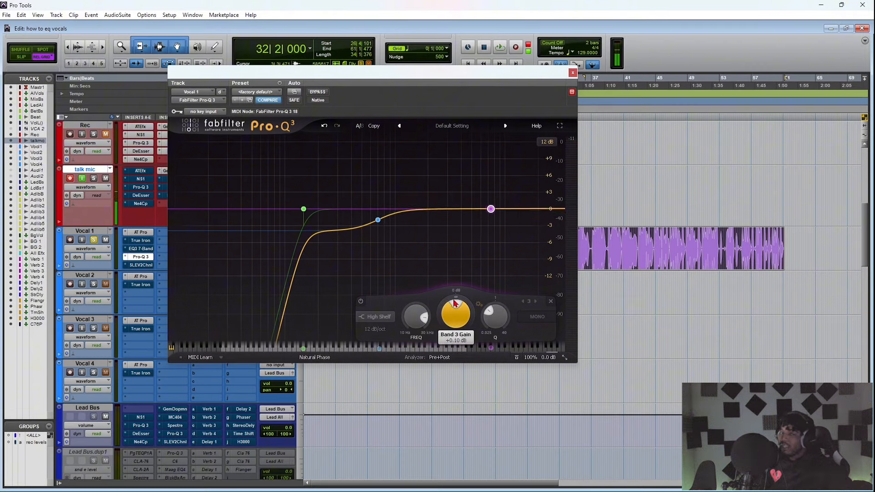
right_click(490, 209)
click(514, 273)
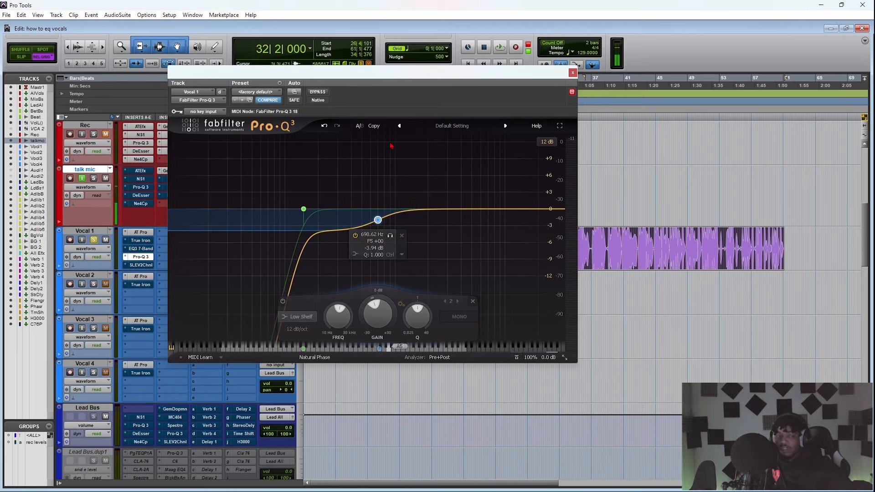
- Play back the vocal with the Low Shelf band soloed, then with the band disabled and re-enabled, to compare its effect
key(space)
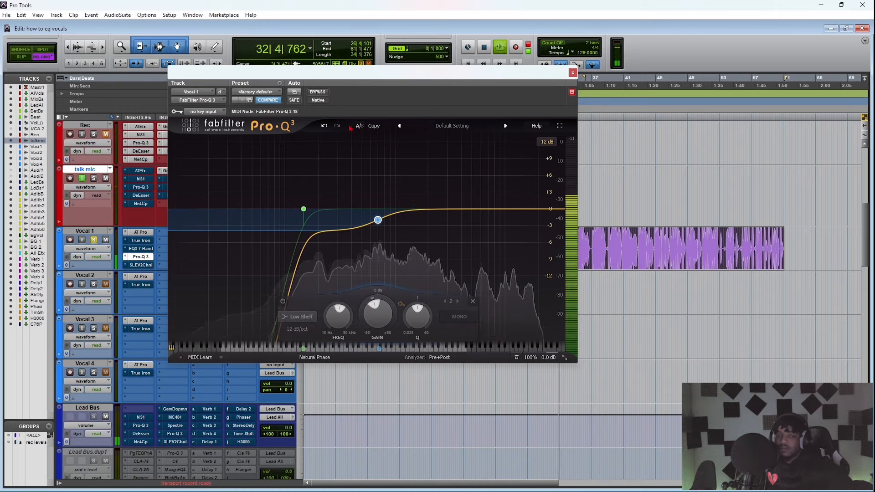
click(391, 235)
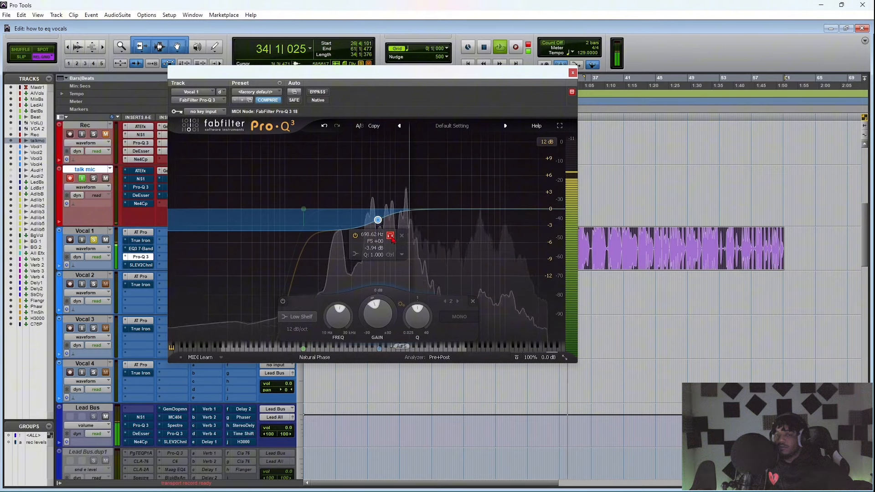
click(391, 237)
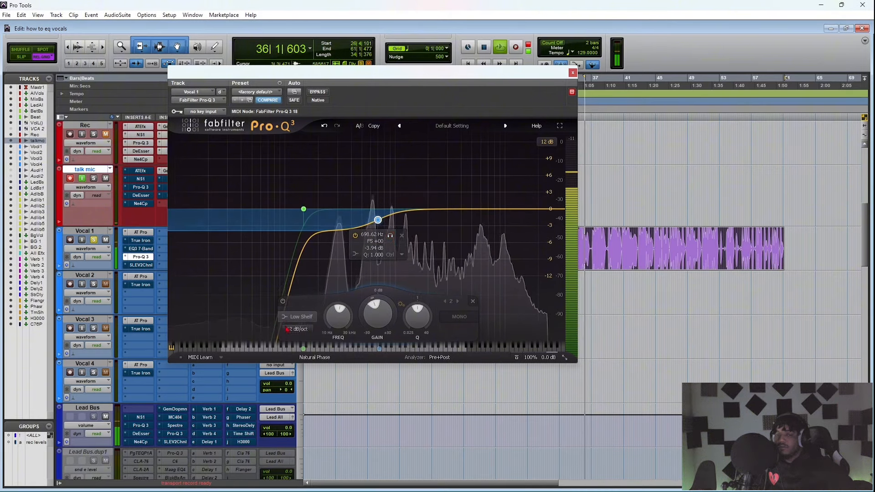
click(282, 301)
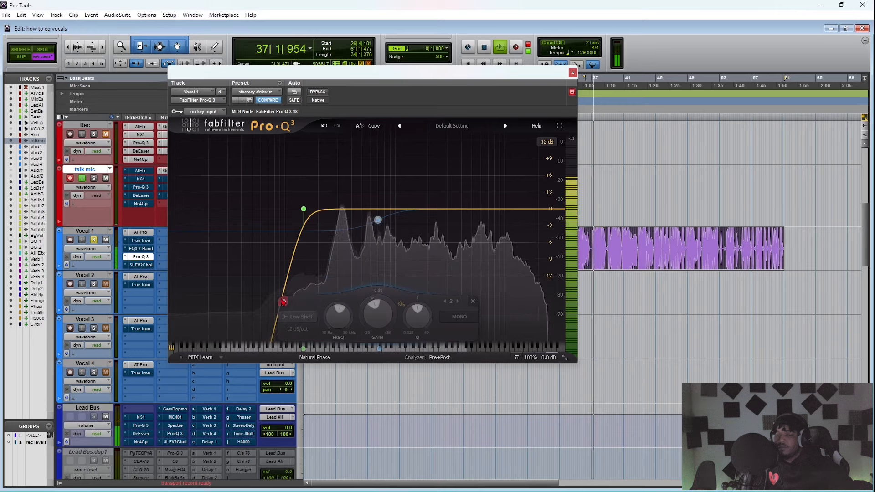
click(282, 301)
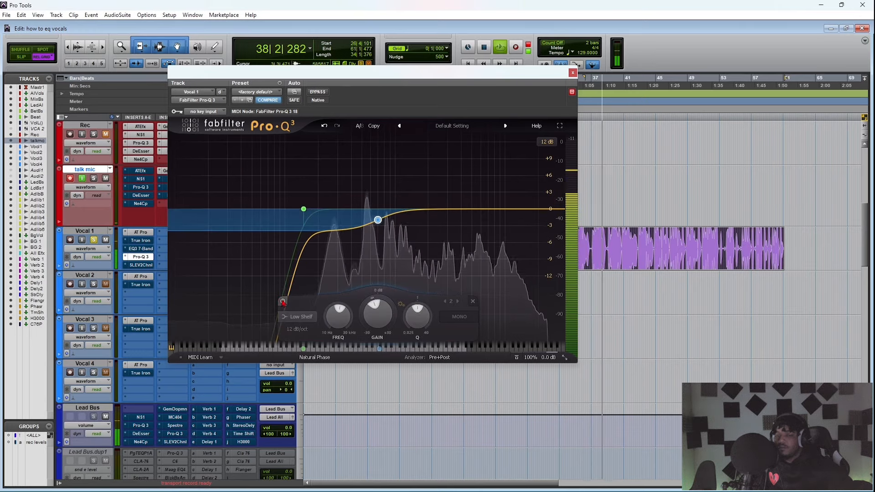
key(space)
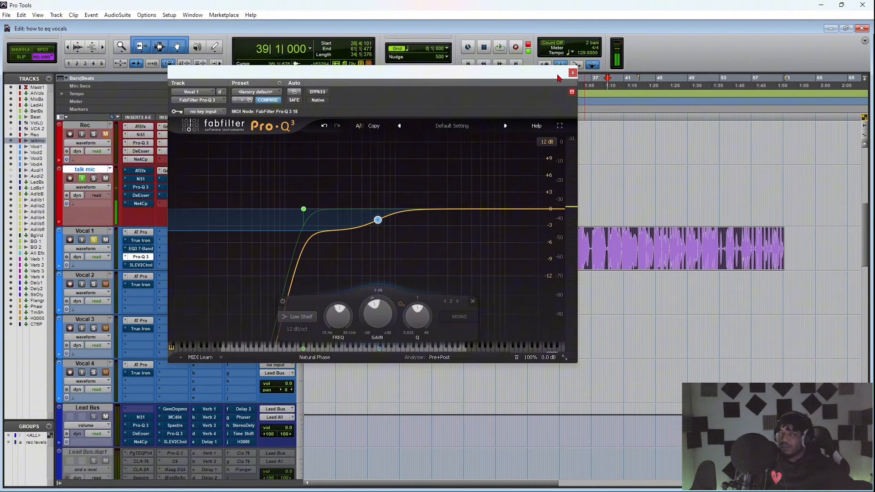
- Move the Pro-Q 3 window off the vocal clip and audition the vocal with the Low Shelf band disabled, then enabled
drag(543, 73, 476, 76)
key(space)
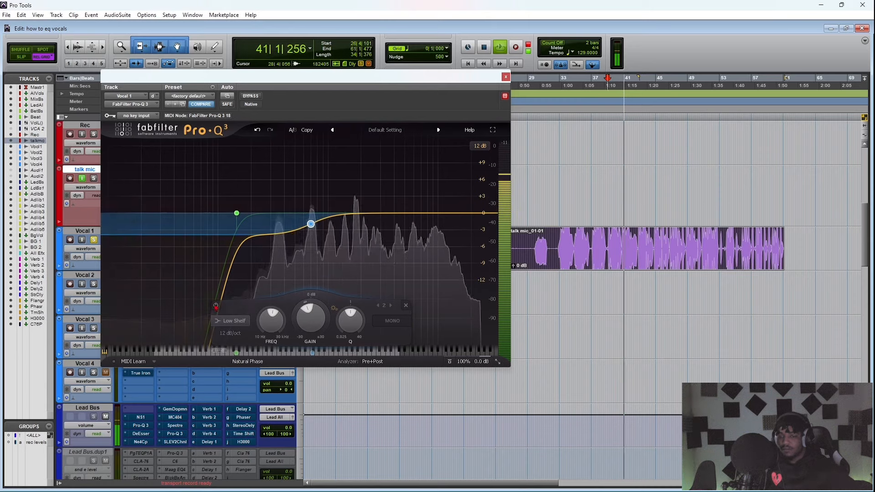
click(216, 305)
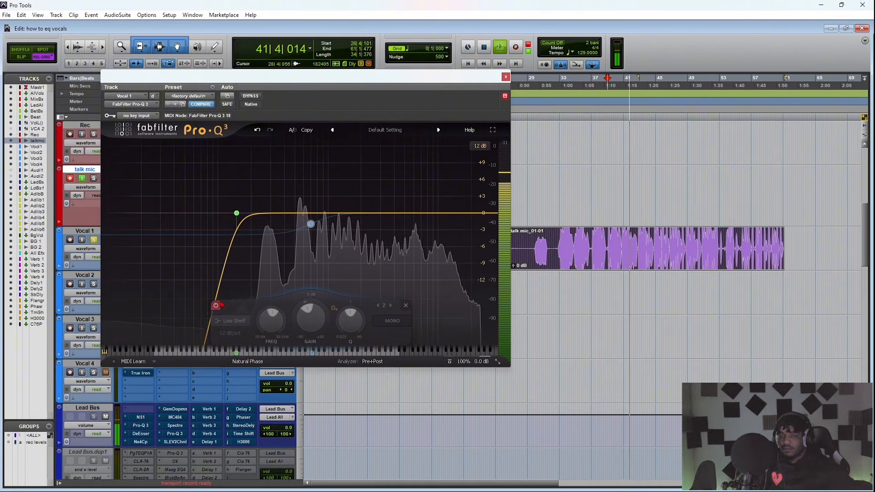
key(space)
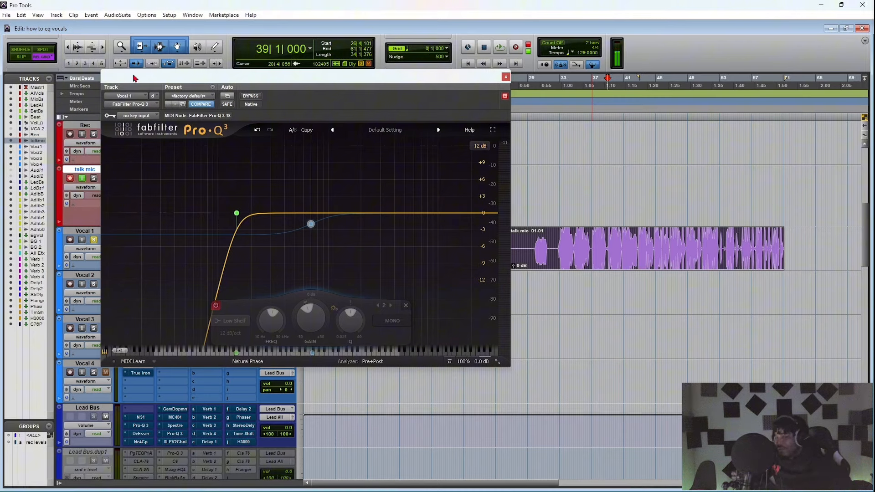
click(216, 305)
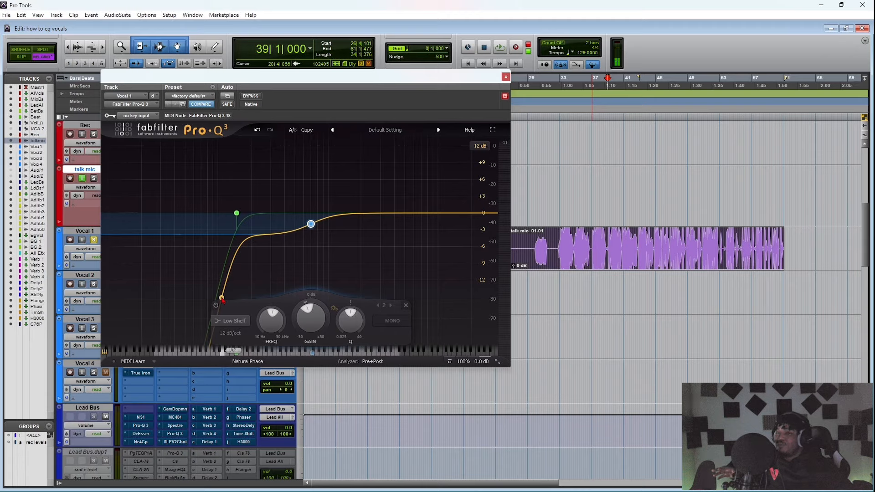
key(space)
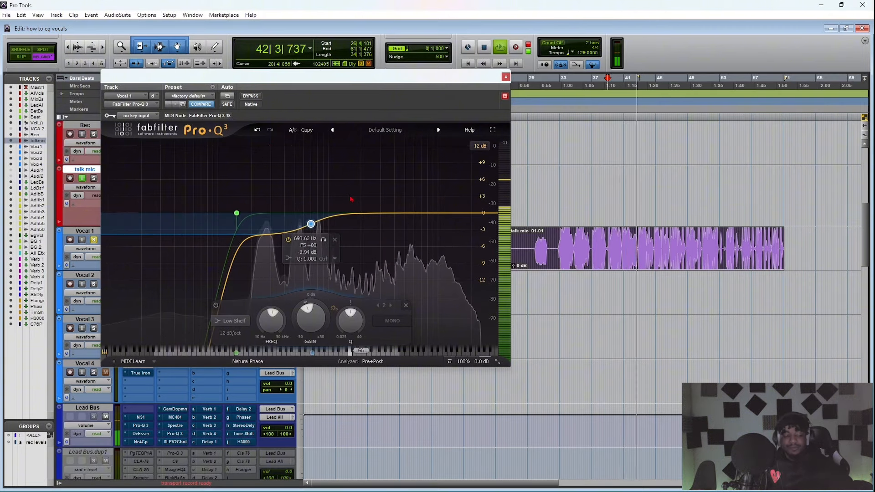
- Stop playback, add a Bell band at about 2.4 kHz in Pro-Q 3 and lower its gain
key(space)
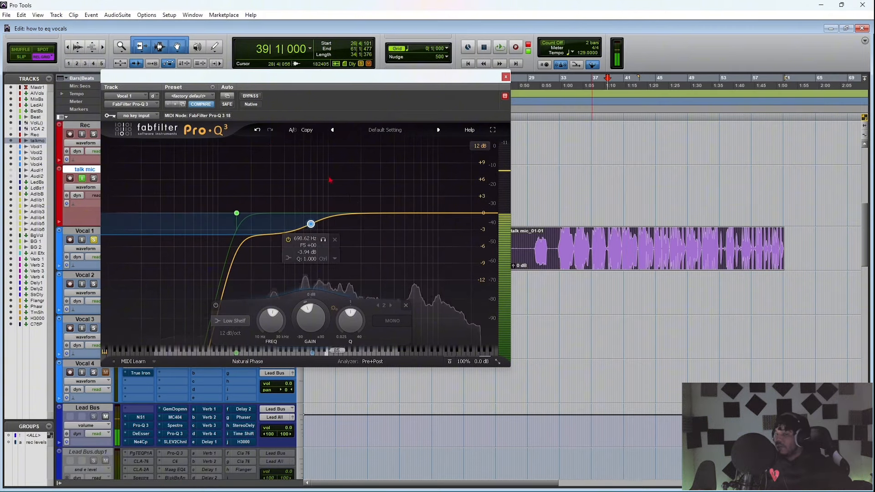
double_click(365, 212)
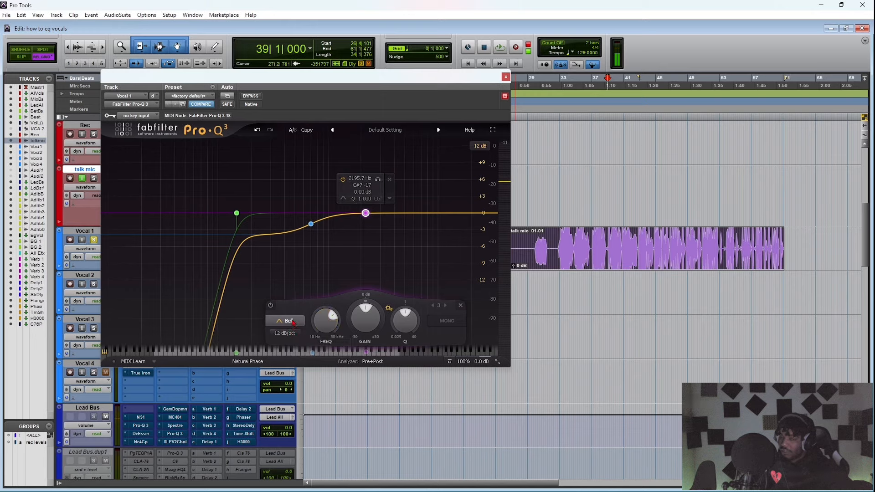
click(285, 333)
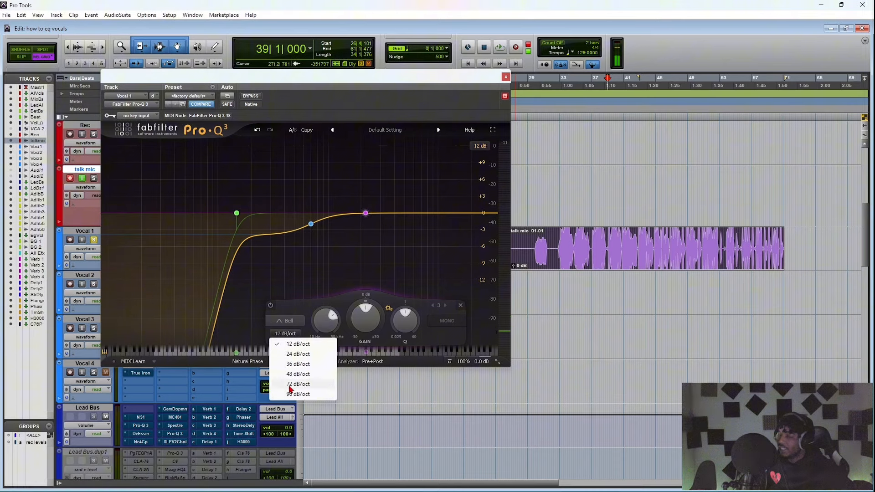
click(305, 308)
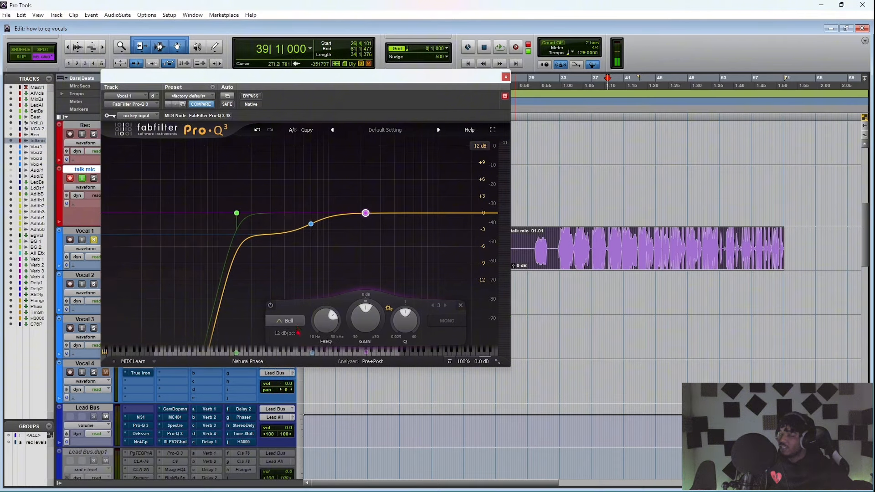
drag(366, 217, 371, 237)
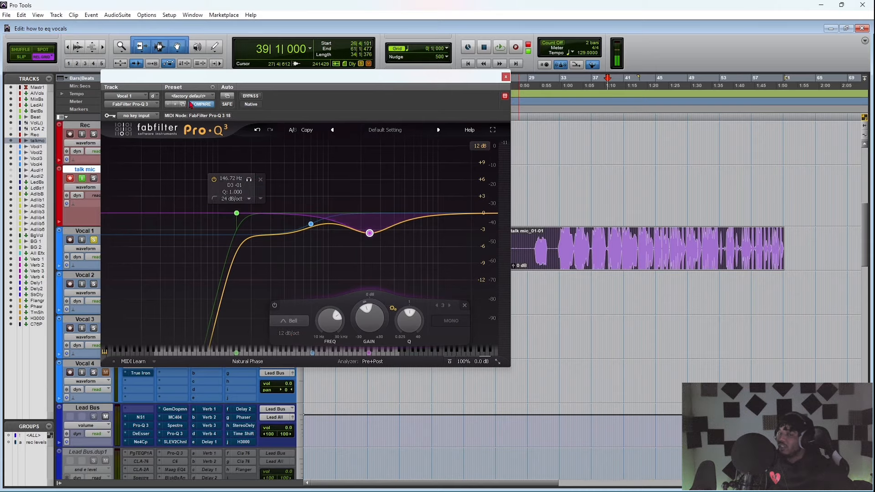
- Open EQ3 7-Band on Vocal 1, take it out of bypass, and set the LMF band's gain to -10.6 dB and Q to 2.82
drag(238, 80, 401, 90)
click(140, 249)
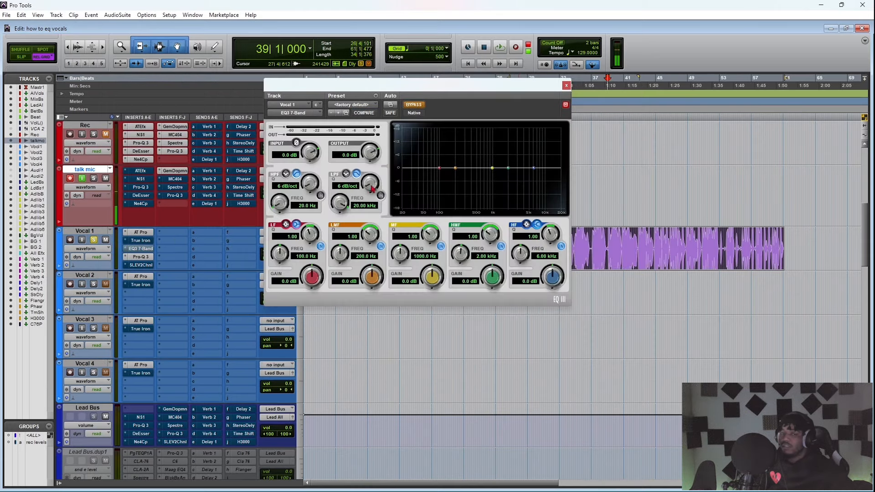
click(413, 104)
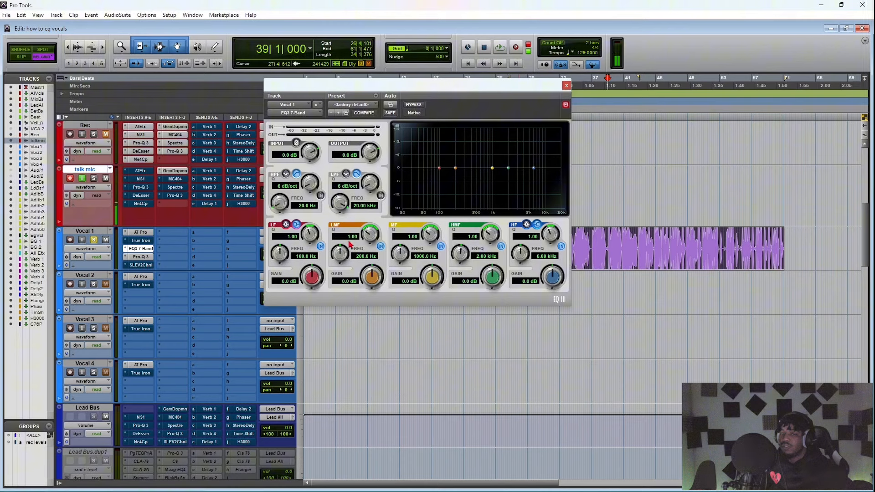
drag(368, 276, 355, 309)
mouse_move(370, 233)
mouse_down()
mouse_move(385, 201)
mouse_move(358, 270)
mouse_move(379, 233)
mouse_up()
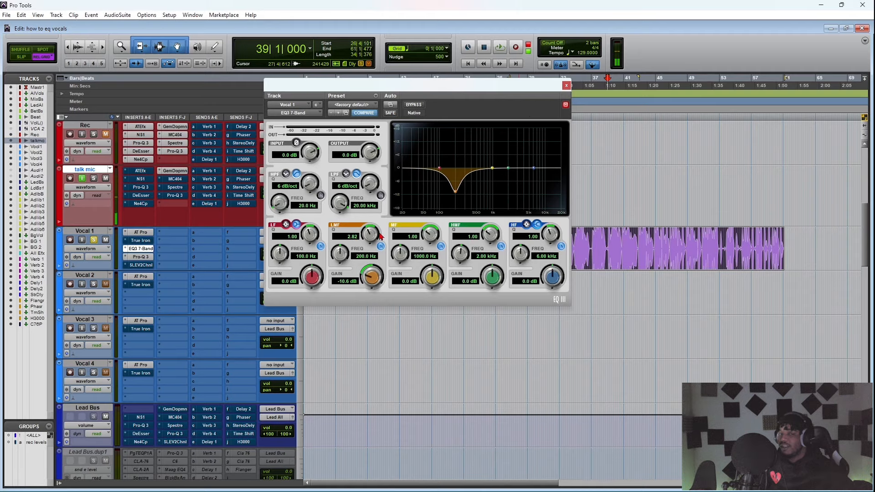
click(566, 86)
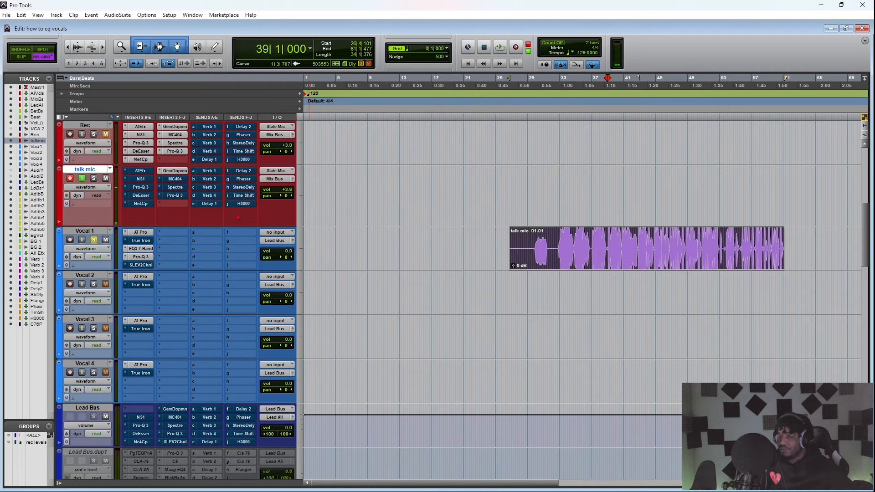
- Reopen Pro-Q 3 on Vocal 1, widen the Bell band's Q to about 0.47 and set its slope to 48 dB/oct
click(141, 257)
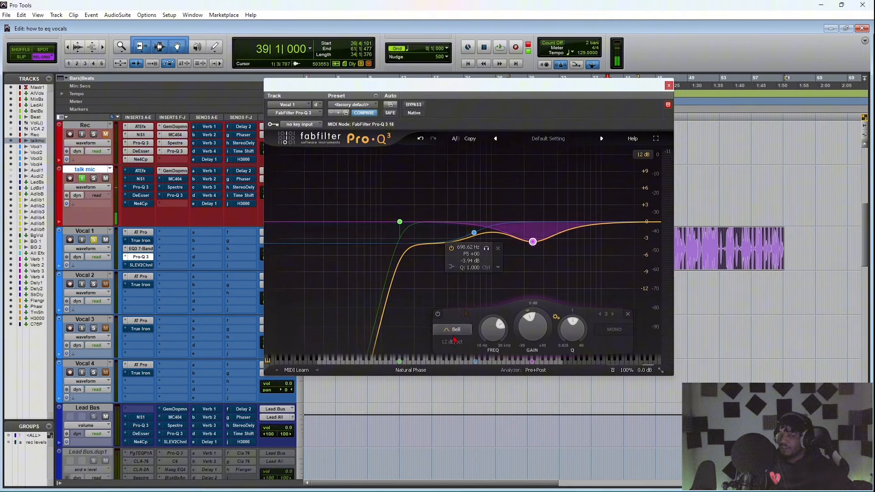
mouse_move(499, 320)
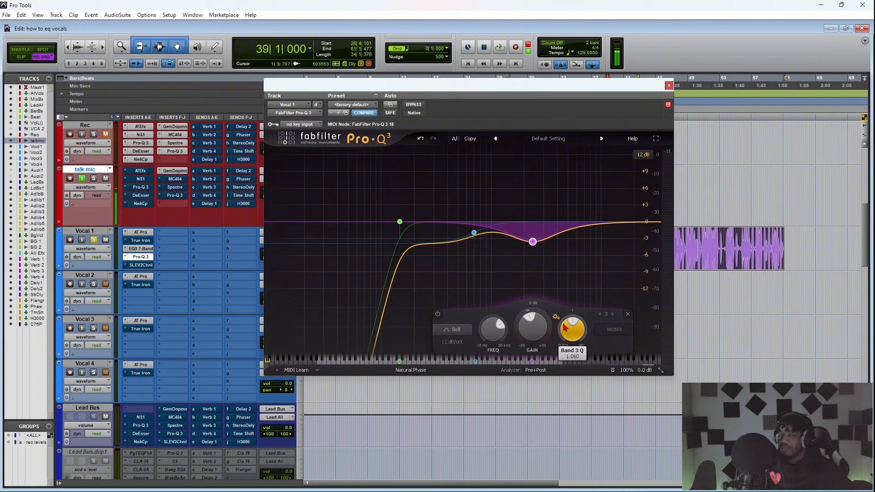
mouse_move(566, 323)
mouse_down()
mouse_move(573, 268)
mouse_move(556, 328)
mouse_up()
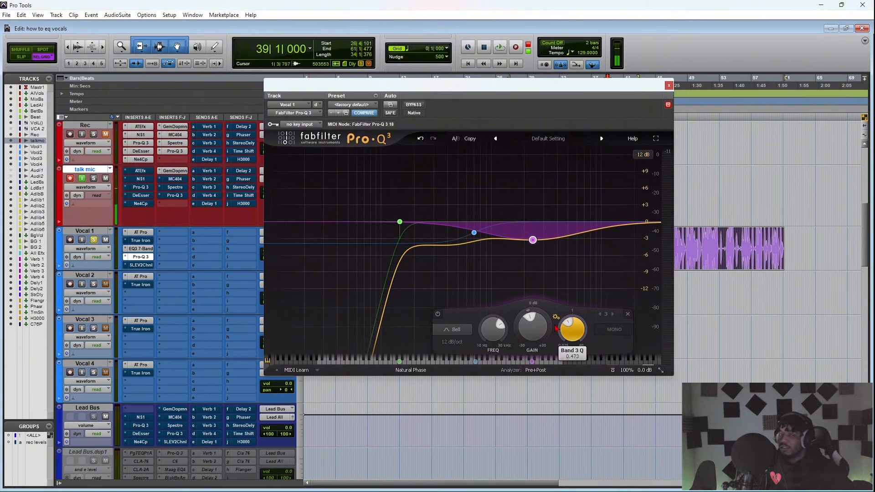
click(452, 342)
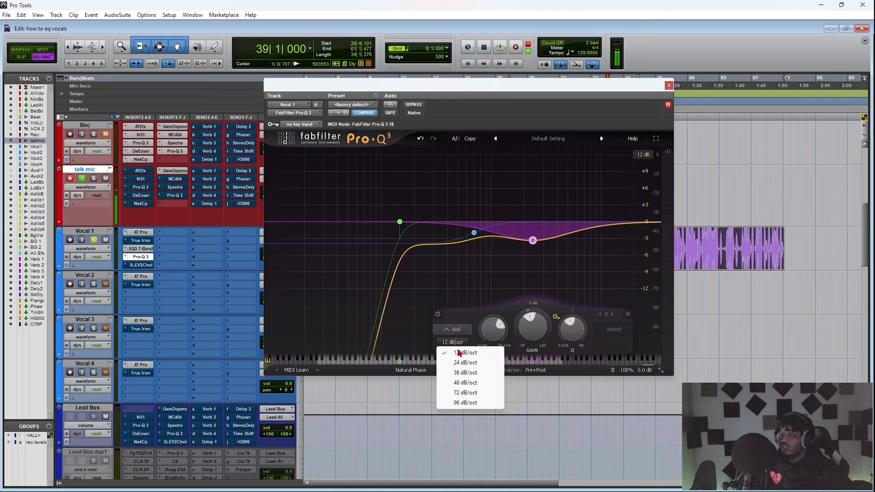
click(457, 382)
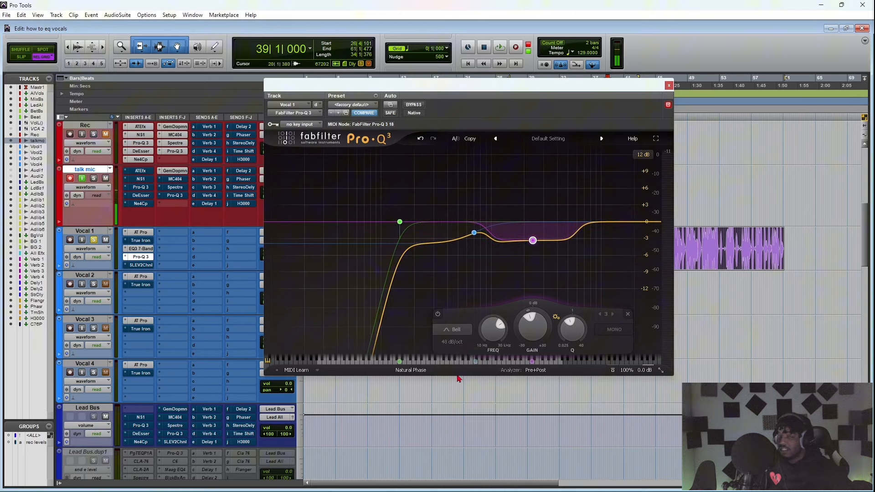
- Try slopes of 72 and 96 dB/oct on the Bell band and narrow its Q to about 2.74
click(453, 341)
click(466, 393)
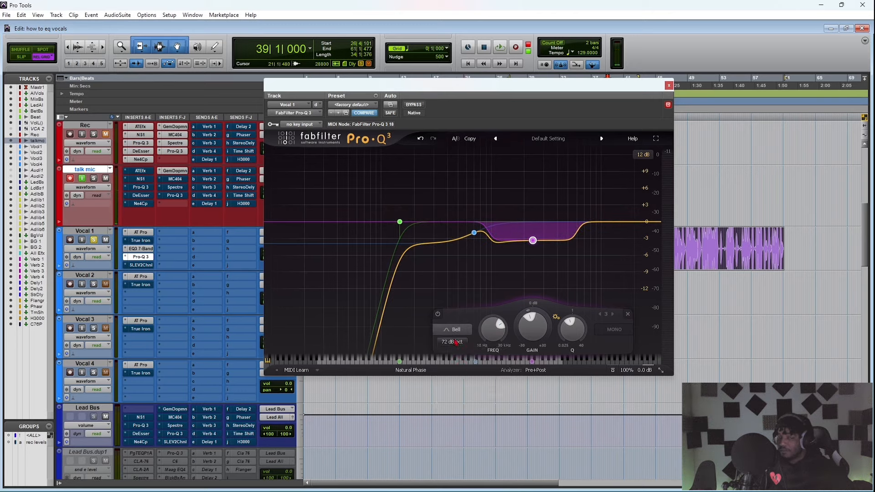
click(453, 342)
click(465, 403)
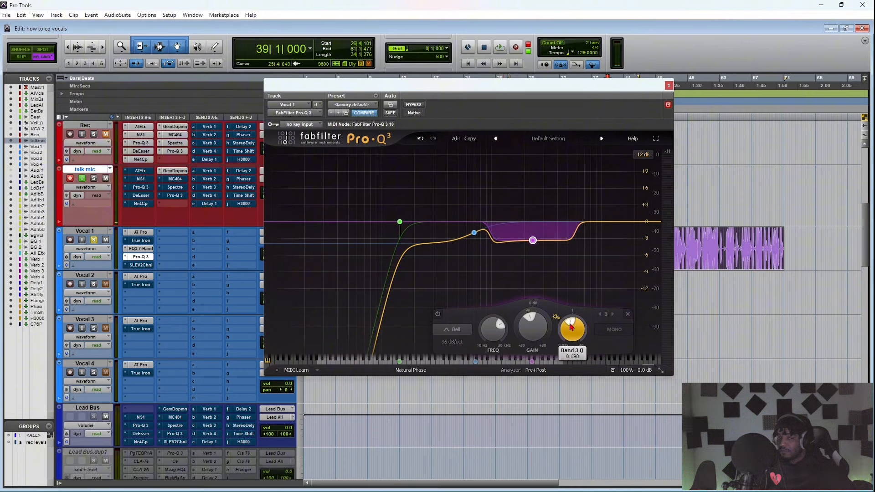
drag(572, 329, 588, 225)
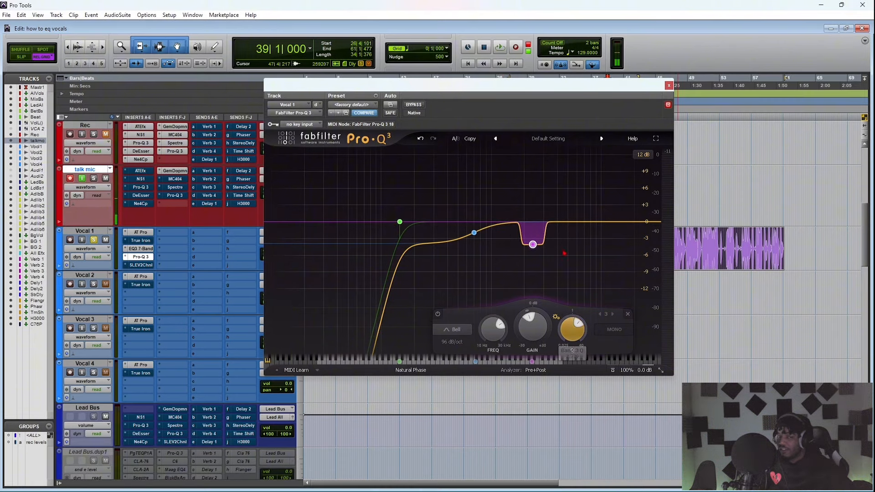
- Try 36 dB/oct, settle the Bell band's slope at 48 dB/oct, and set its Q to about 6.91 at about 1980 Hz
click(453, 341)
click(465, 372)
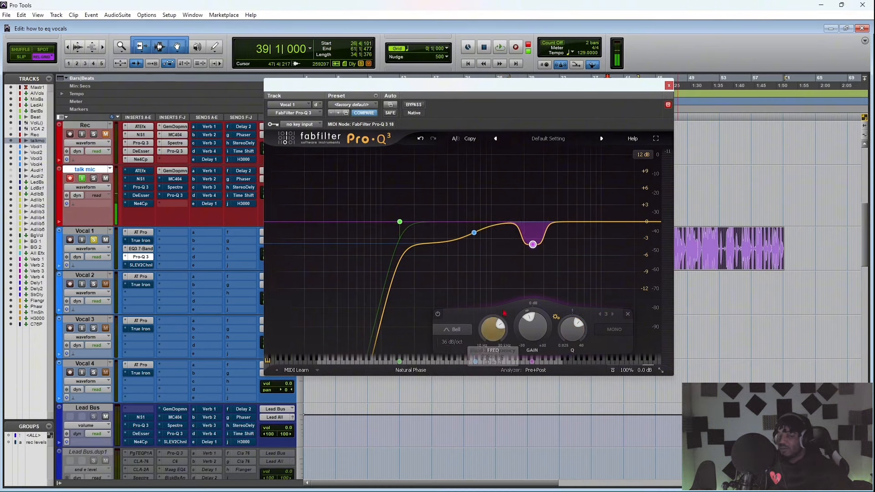
click(452, 342)
click(450, 385)
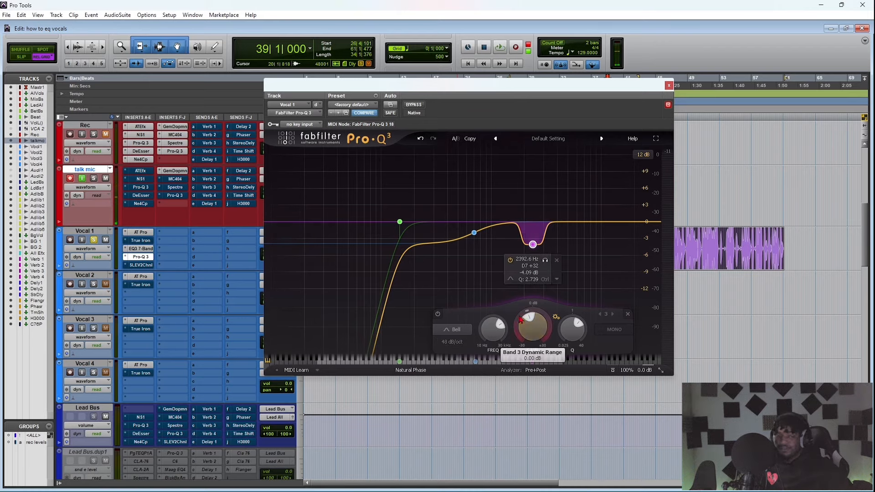
drag(572, 329, 584, 308)
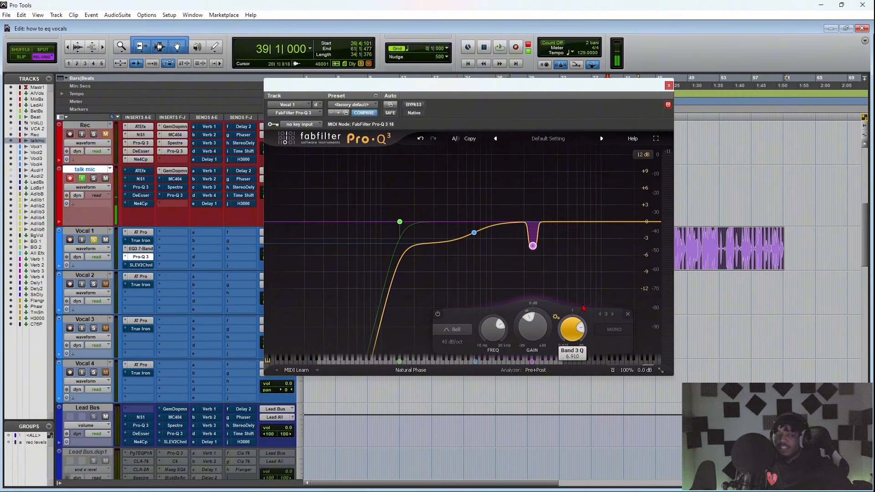
drag(483, 325, 486, 336)
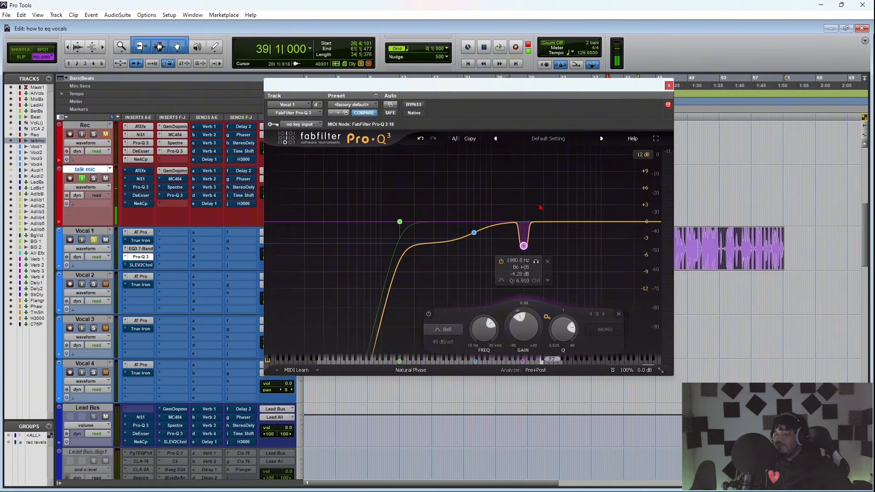
- Play the vocal, sweep the soloed Bell band down to about 968 Hz and widen its Q, and stop playback
click(537, 263)
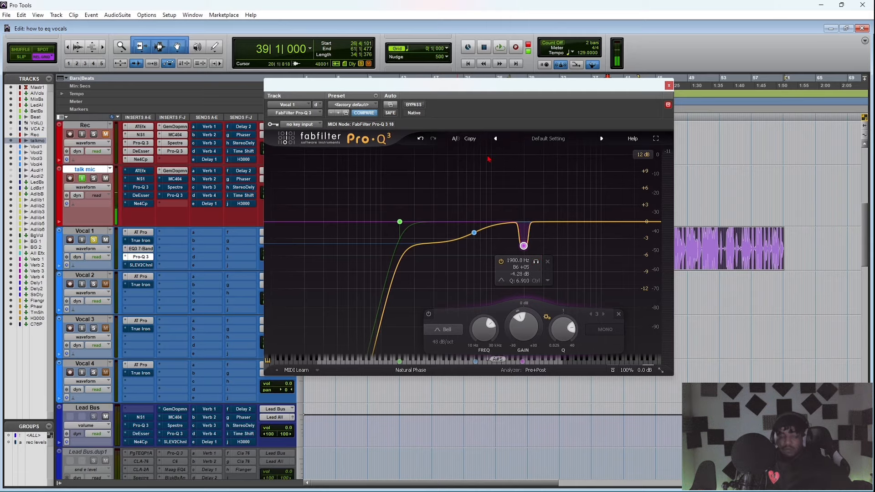
key(space)
drag(536, 262, 503, 262)
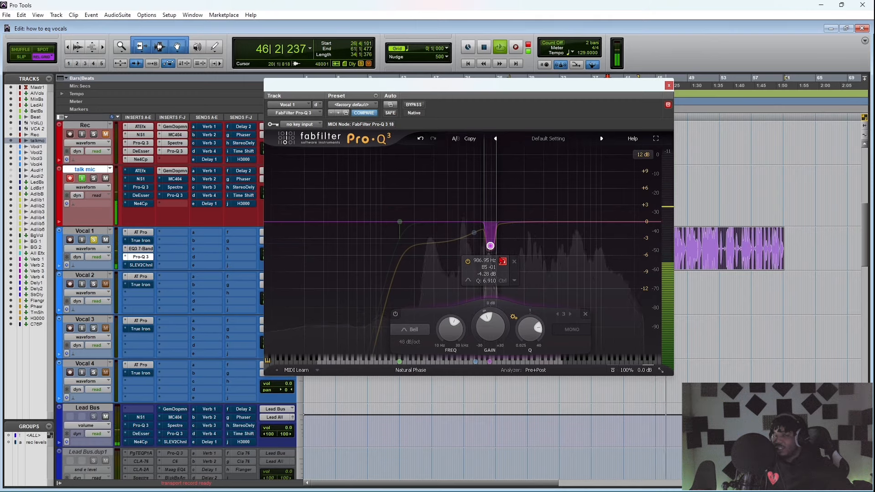
drag(502, 262, 501, 262)
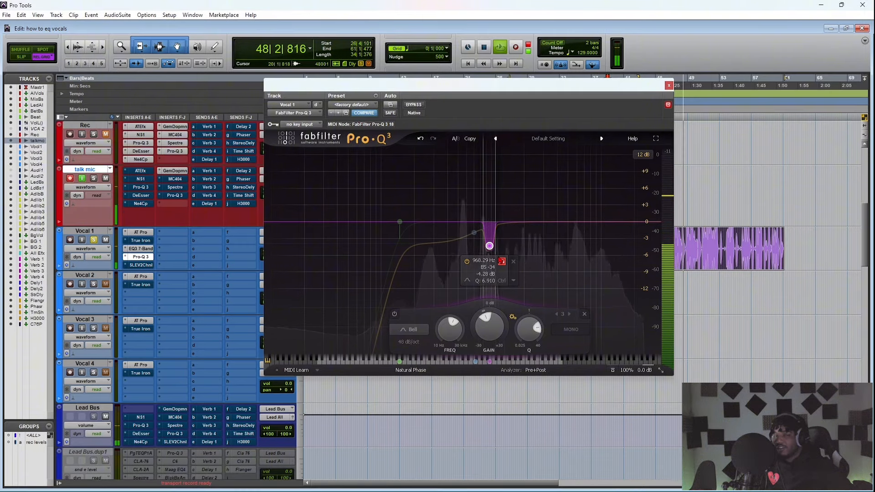
drag(537, 327, 540, 353)
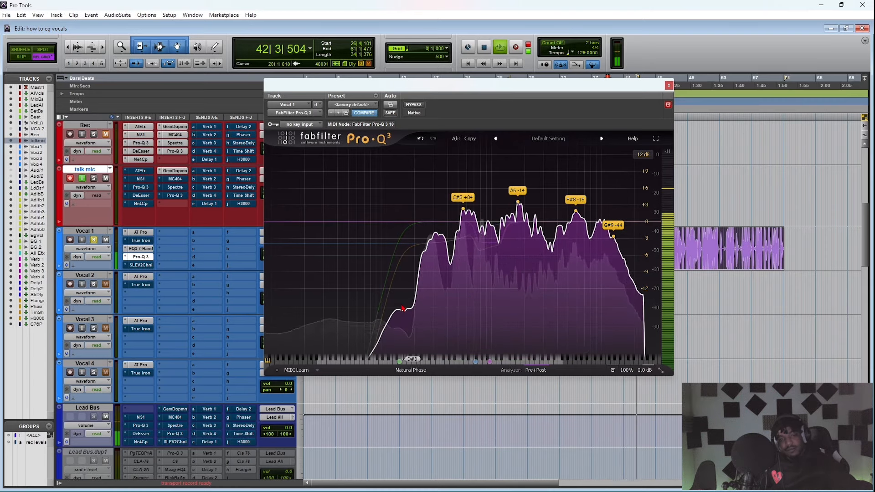
key(space)
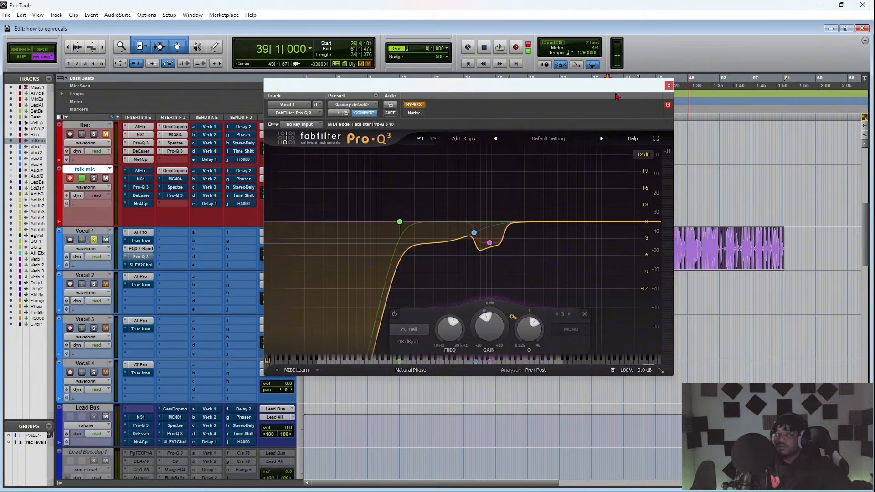
- Close Pro-Q 3, bypass the EQ3 7-Band insert on Vocal 1, and reopen Pro-Q 3 to check its bypass state
click(668, 86)
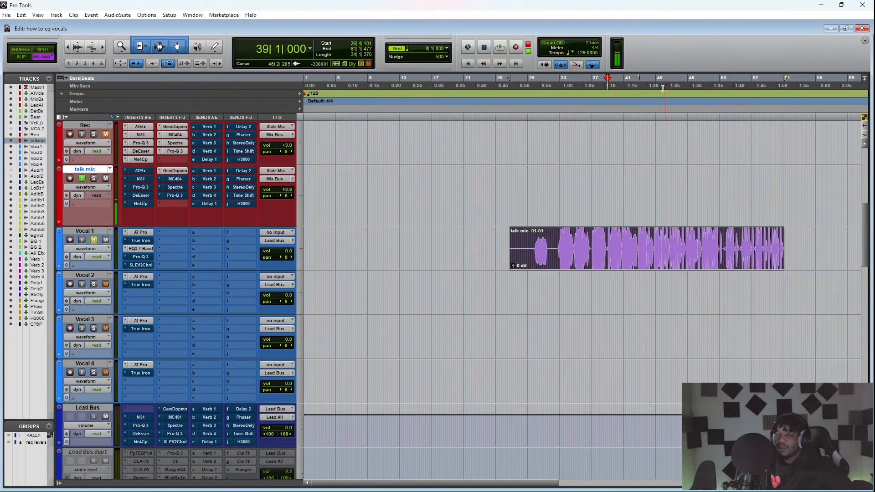
right_click(151, 252)
click(153, 253)
click(150, 252)
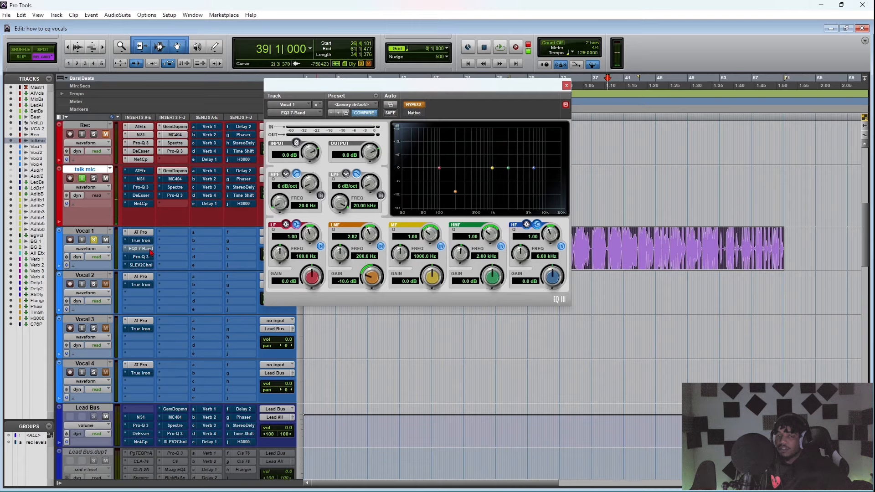
click(141, 256)
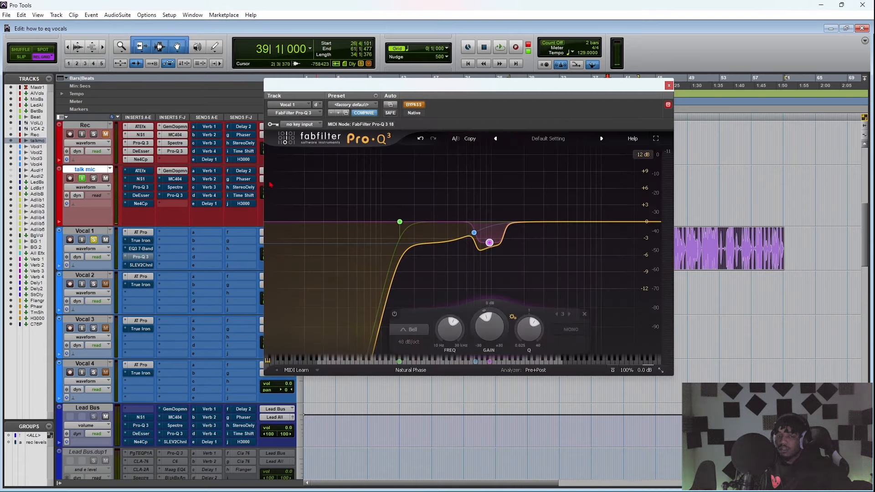
- Open SSL EV2 Channel on Vocal 1, activate it with Analog switched off, and audition the vocal through it
click(141, 265)
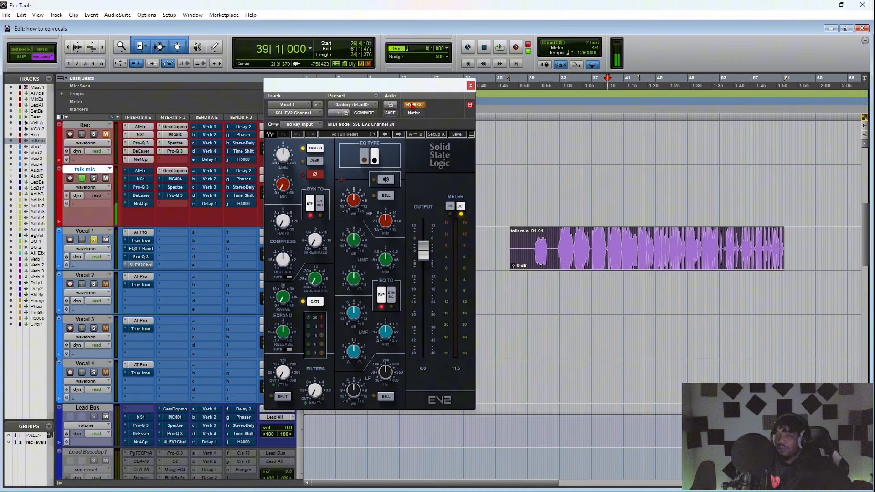
click(412, 105)
click(314, 148)
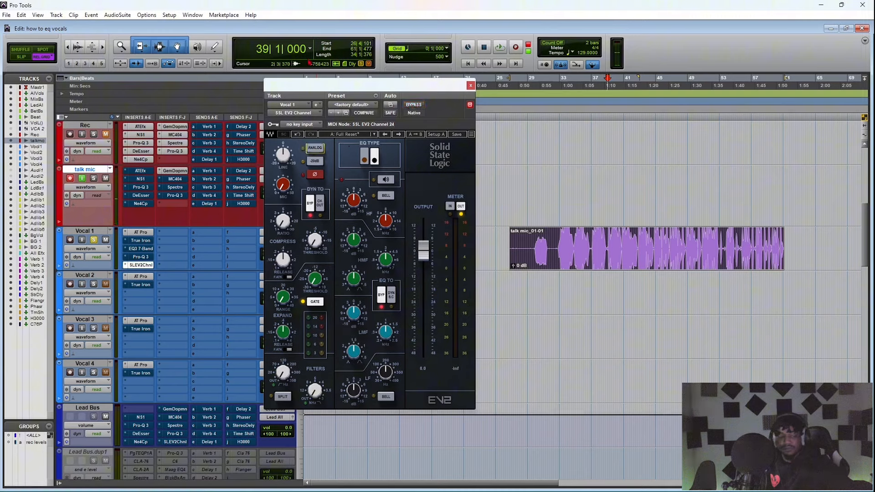
key(space)
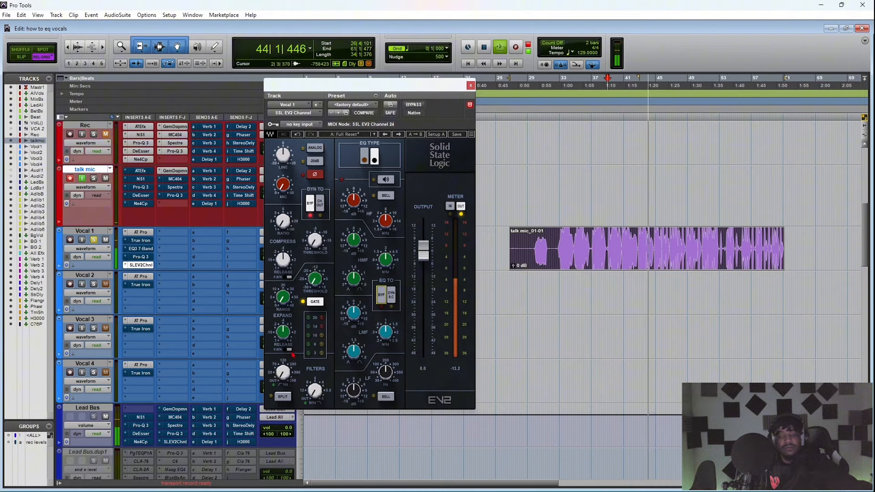
key(space)
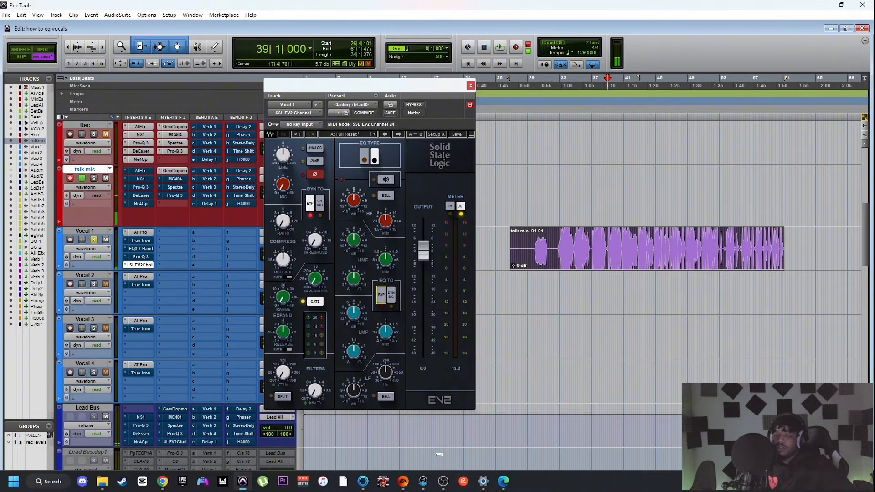
- Check the filter specifications in the SSL EV2 Channel.pdf guide in the browser, and set the plug-in's EQ Type to brown
click(503, 481)
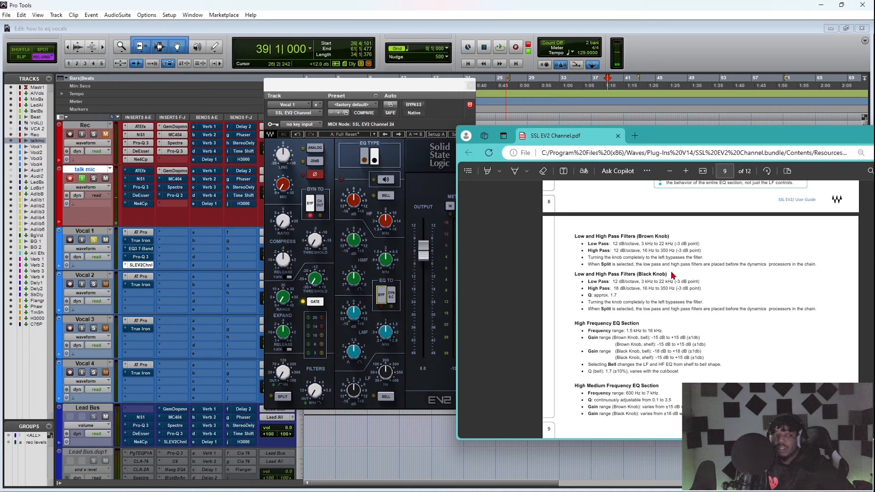
click(364, 160)
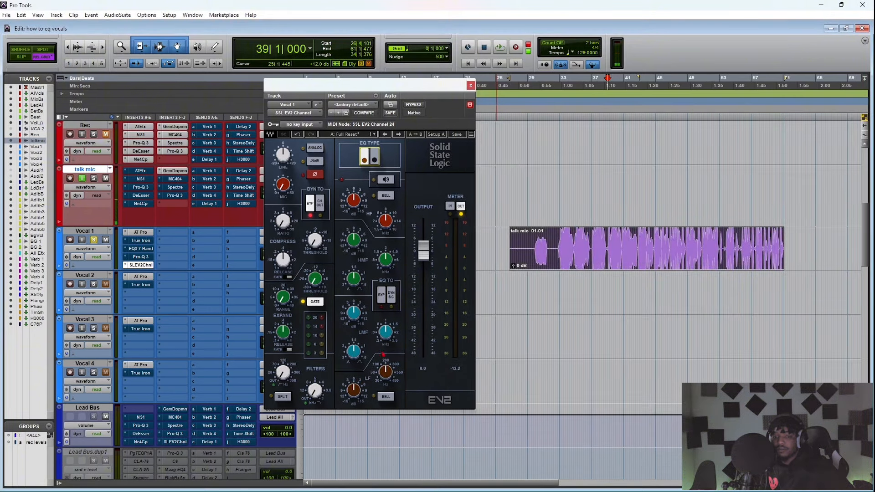
- Compare the brown and black EQ types of SSL EV2 Channel with the PDF guide's filter specifications, and leave EQ Type on black
click(375, 161)
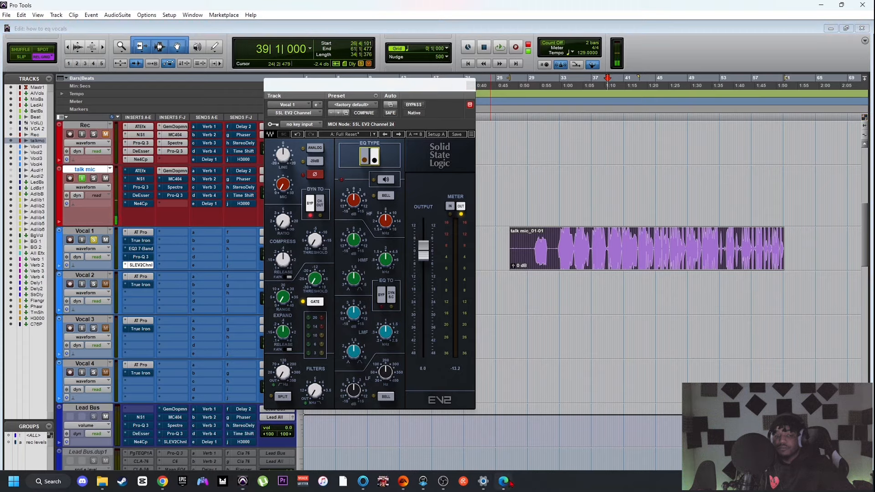
click(504, 481)
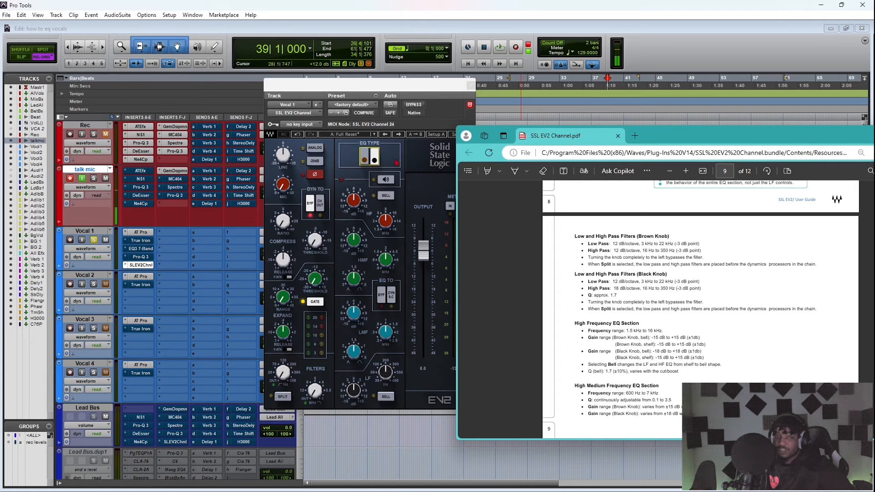
click(365, 160)
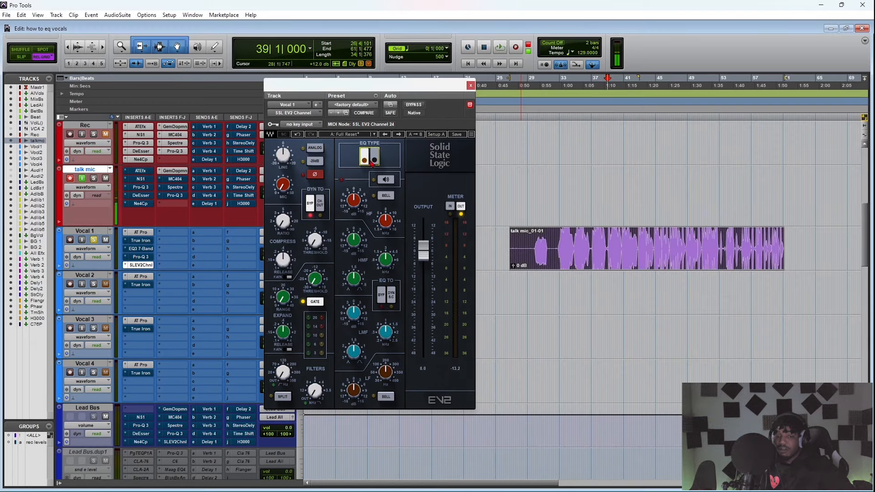
click(374, 160)
mouse_move(601, 488)
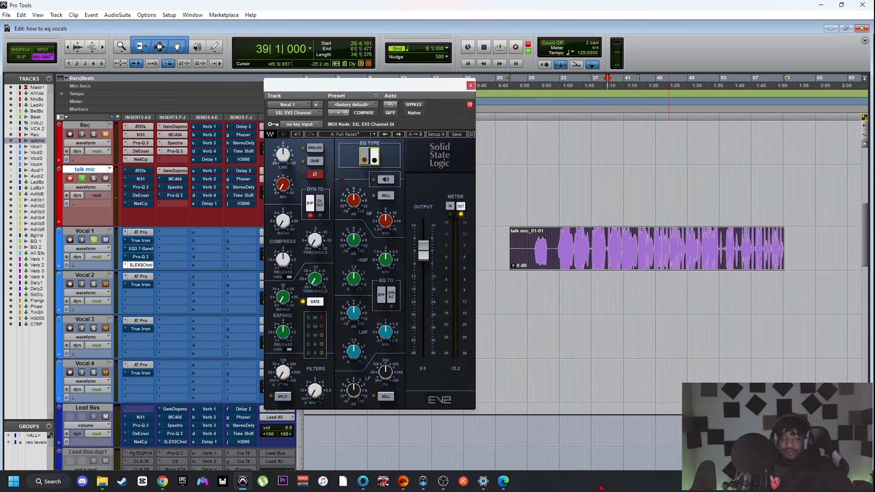
click(504, 480)
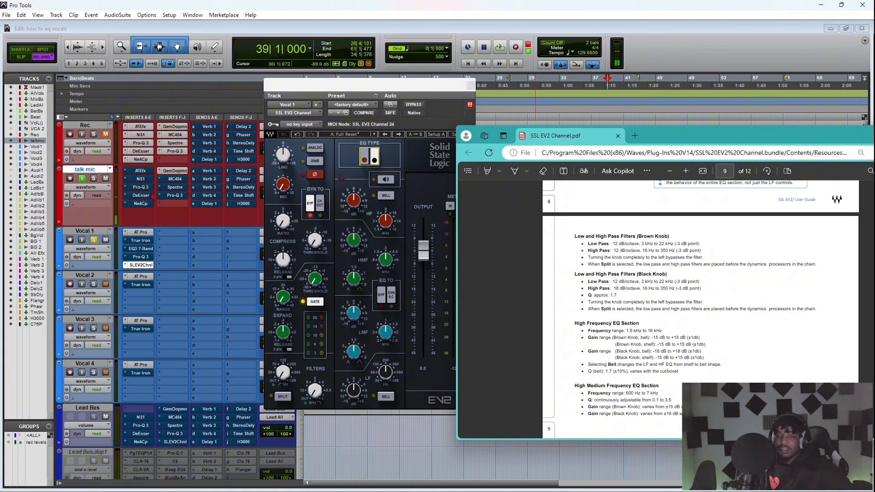
- Open Pro-Q 3 on Vocal 1 and narrow the Bell band's Q to about 3.3
click(141, 249)
click(141, 256)
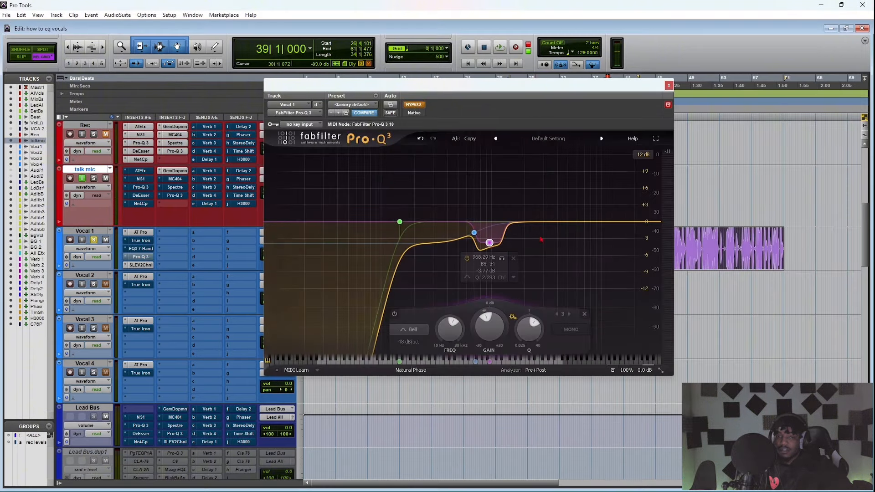
drag(535, 332, 535, 328)
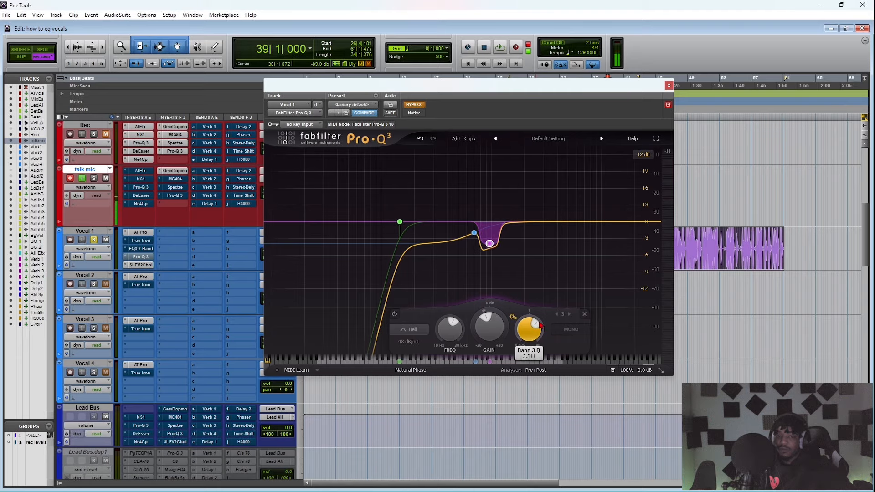
- Try a Q of about 0.8 on the Low Cut band, reset it to 1, and recheck the filter specifications in the guide
click(400, 222)
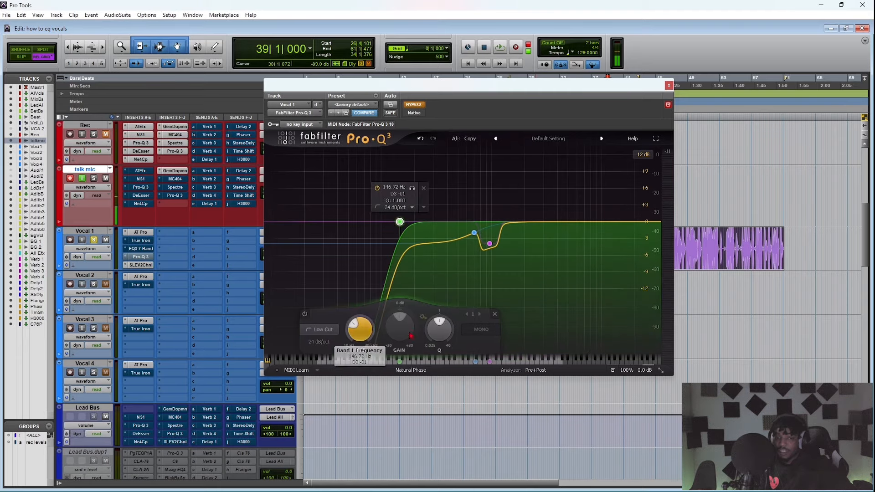
drag(446, 332, 445, 332)
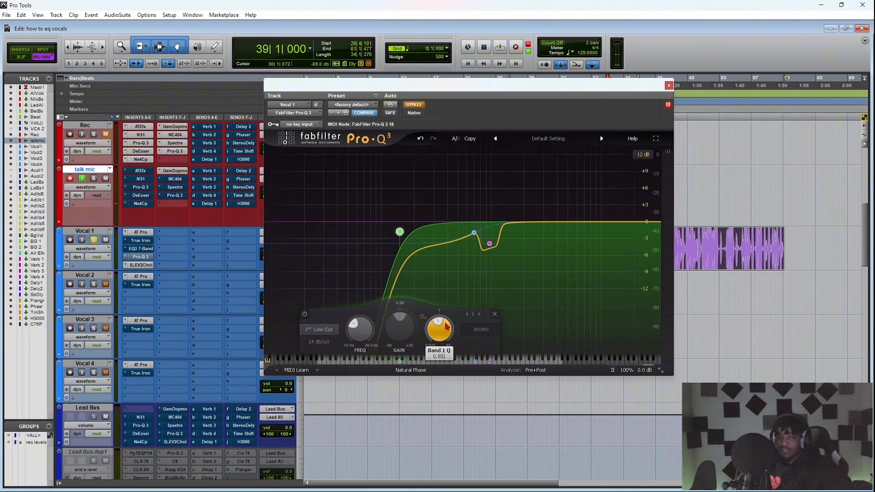
double_click(443, 327)
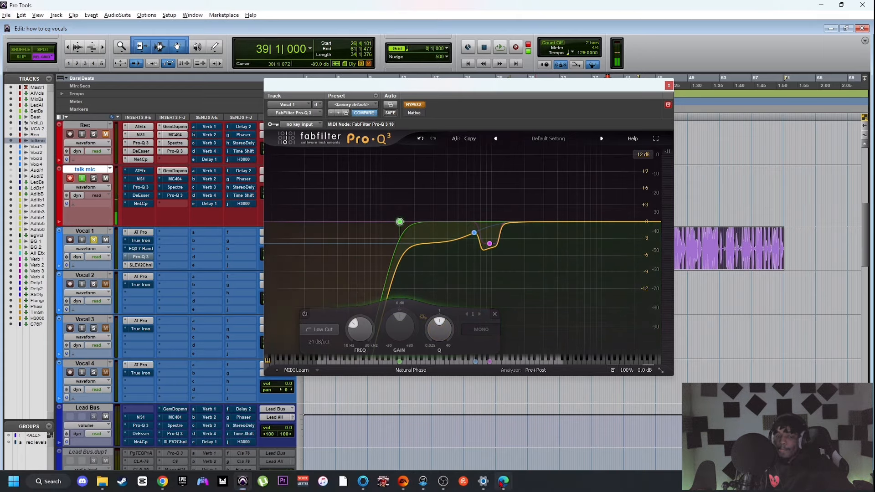
click(503, 481)
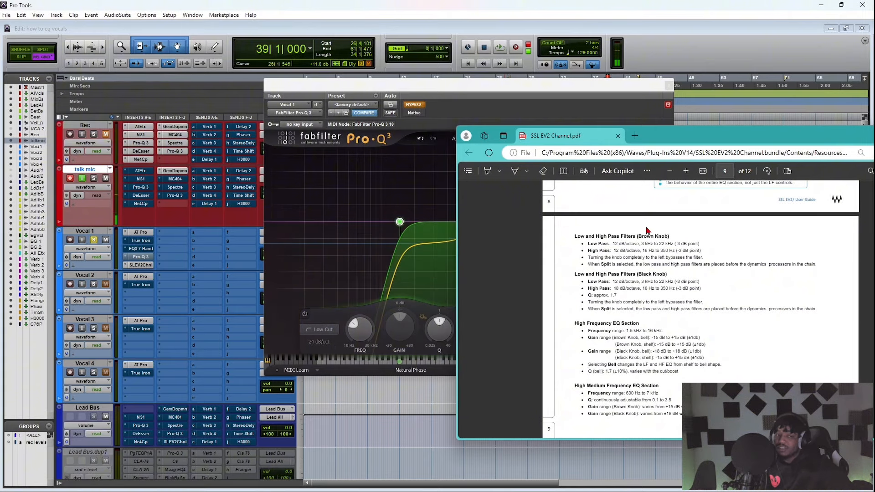
mouse_move(390, 225)
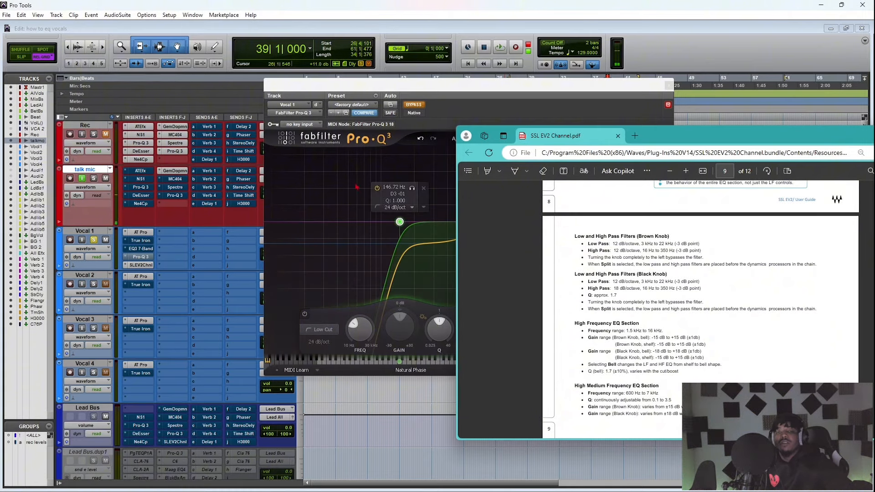
- Open SSL EV2 Channel on Vocal 1 and arrange it beside the Pro-Q 3 window so both filter sections are visible
click(173, 266)
click(173, 267)
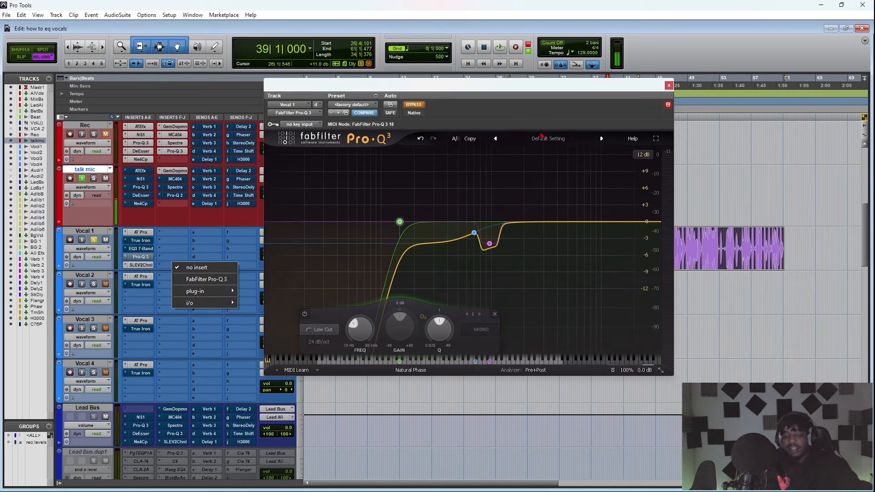
click(149, 268)
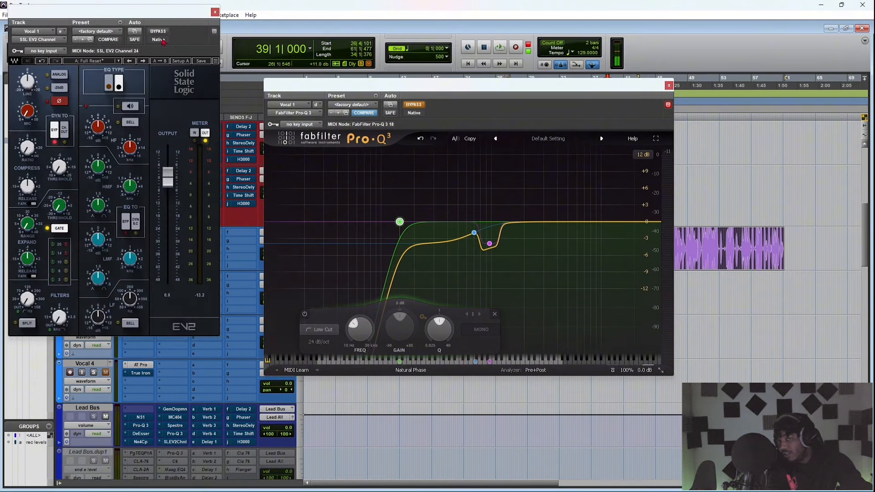
drag(153, 17, 811, 82)
drag(736, 137, 735, 158)
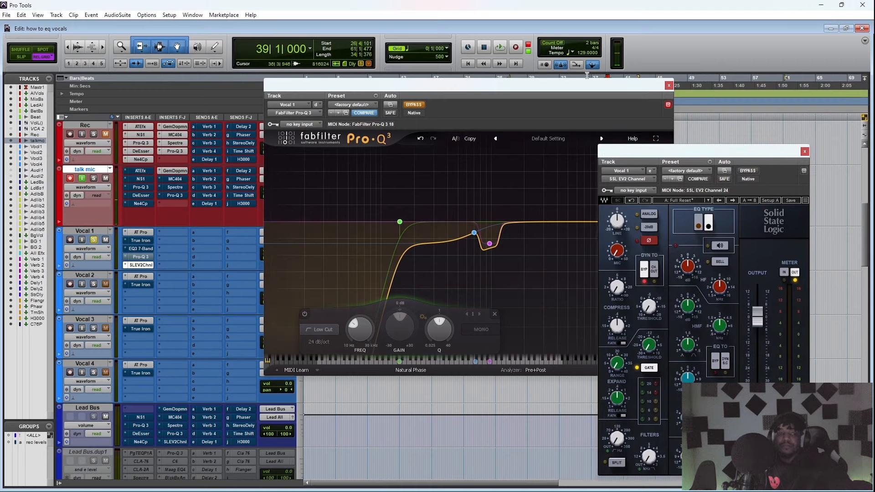
drag(552, 89, 377, 88)
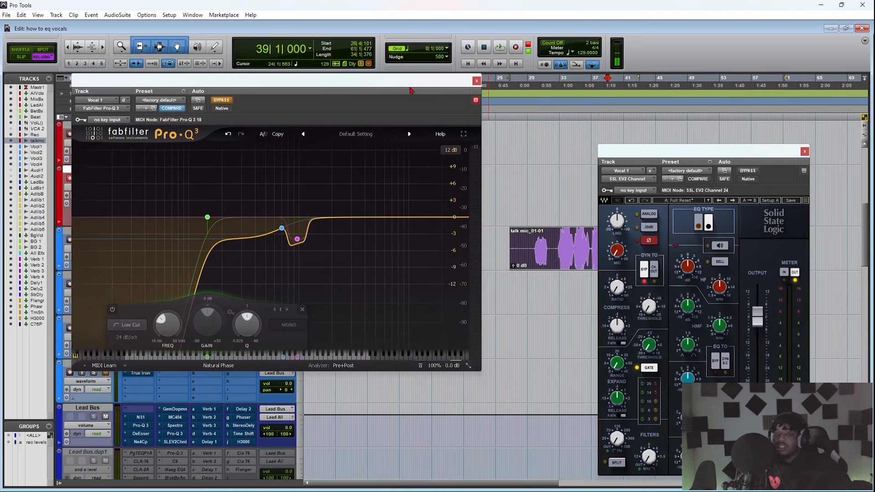
drag(663, 147, 580, 112)
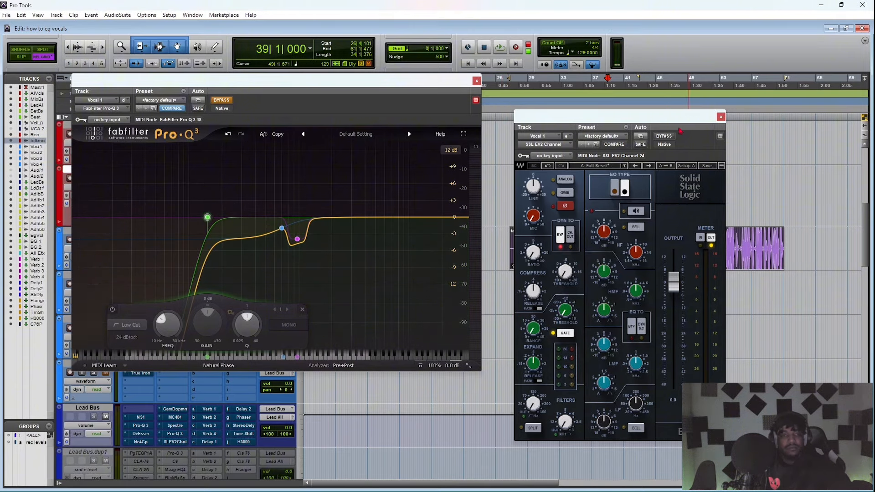
drag(697, 121, 518, 137)
- Play the vocal from 32|4|000 and sweep the SSL EV2 high-pass filter, bringing it from about 203 Hz down to about 163 Hz
click(557, 81)
key(space)
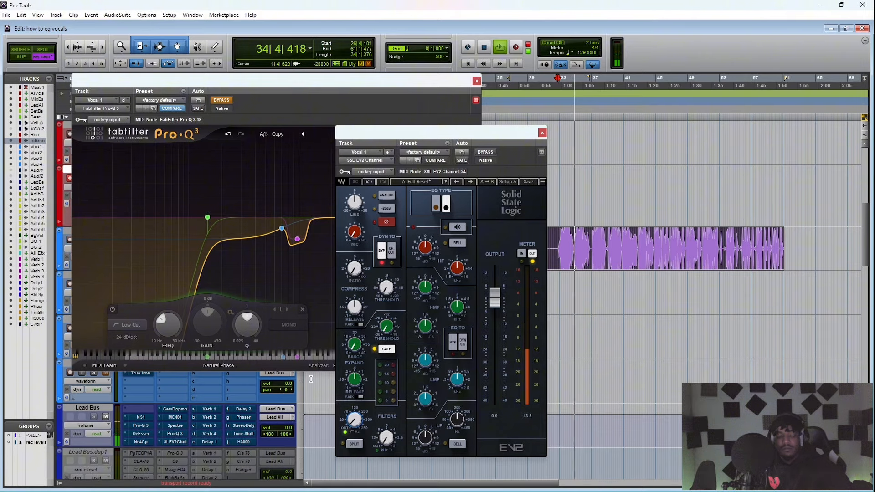
key(space)
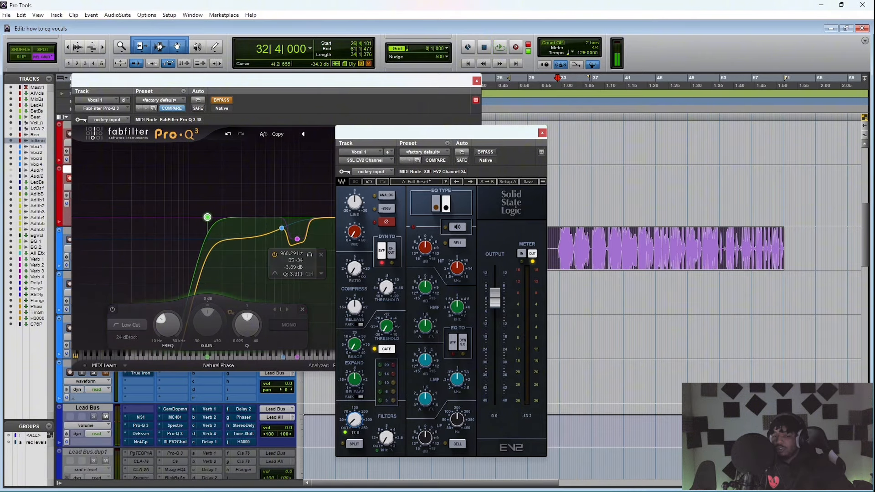
drag(355, 420, 354, 374)
key(space)
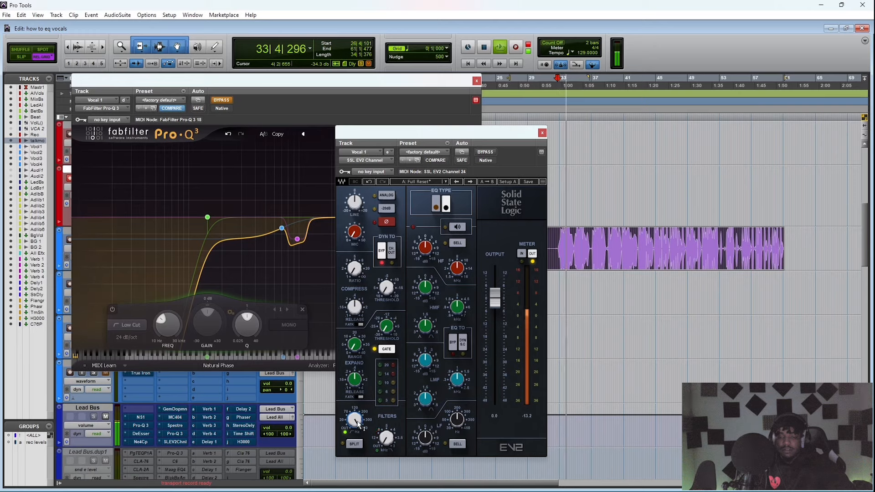
key(space)
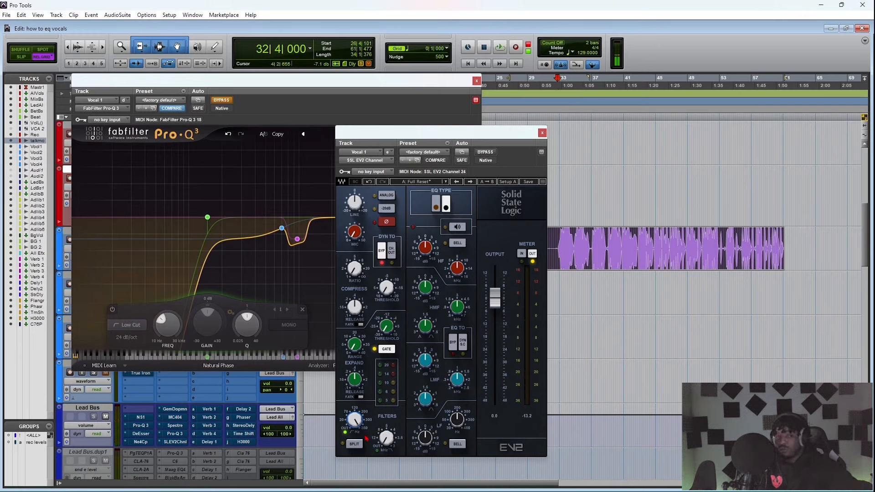
key(space)
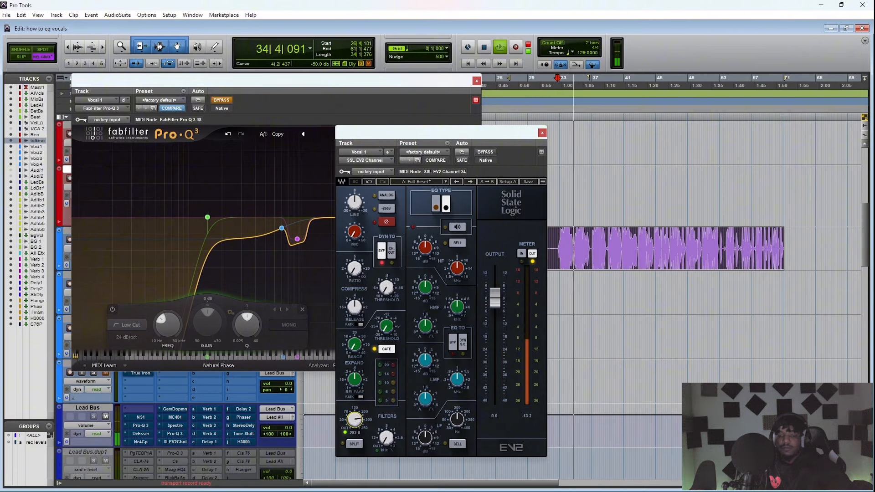
mouse_move(355, 420)
mouse_down()
mouse_move(355, 437)
mouse_move(358, 424)
mouse_up()
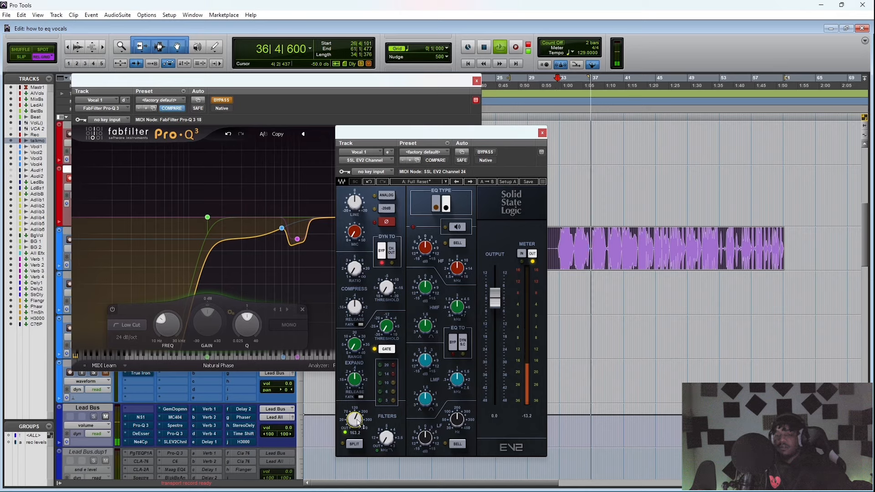
key(space)
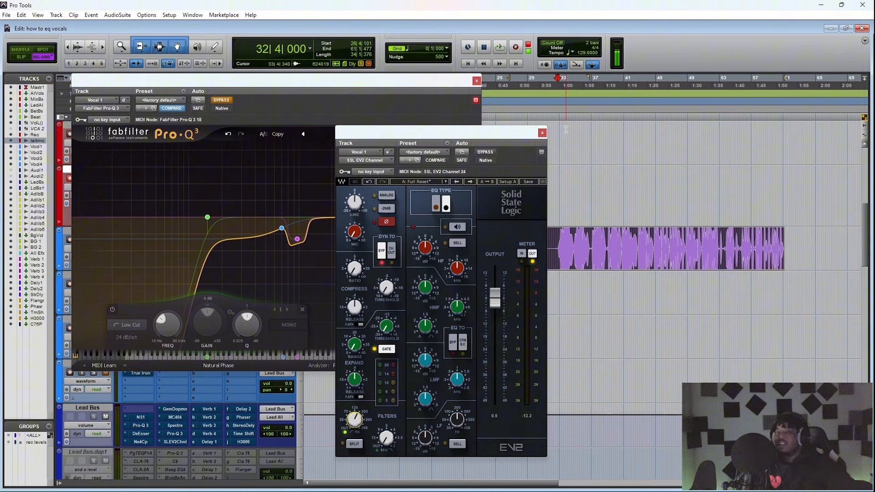
- Audition the vocal from 32|4|000 several times through the SSL EV2 high-pass filter
key(space)
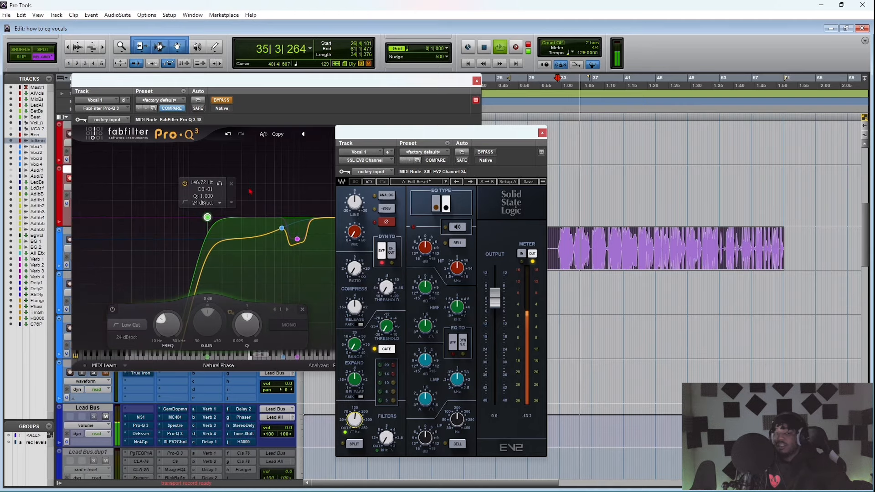
key(space)
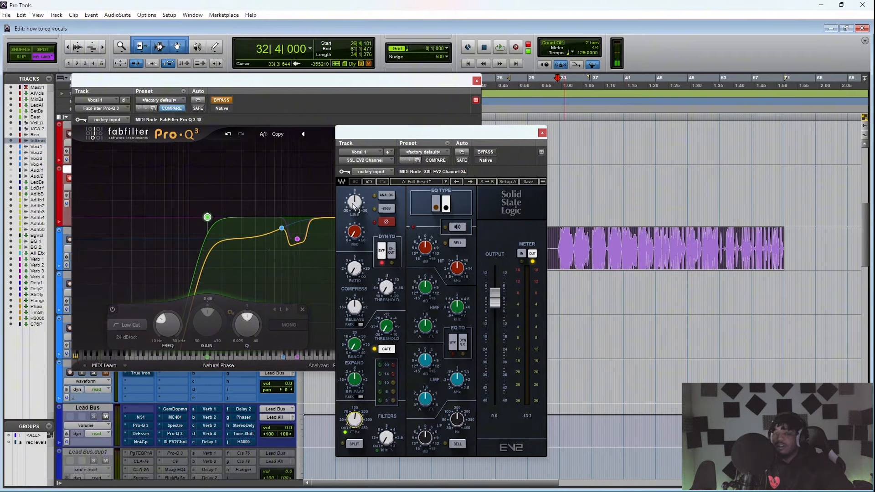
key(space)
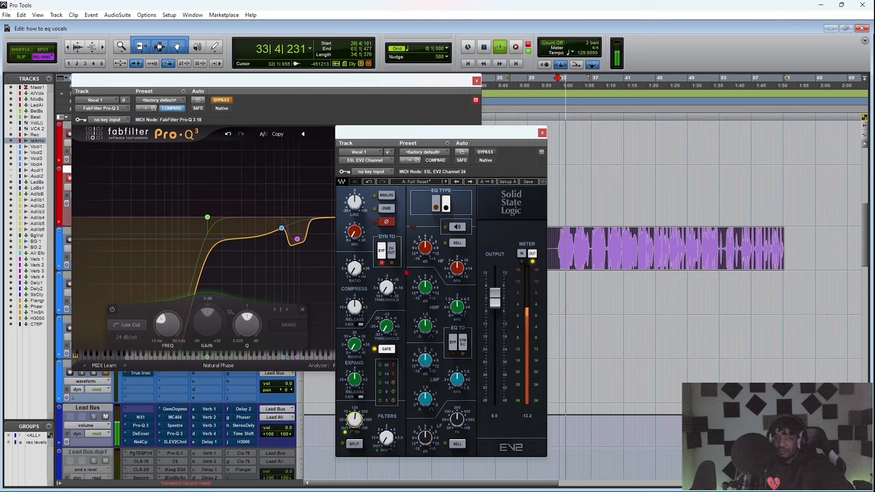
key(space)
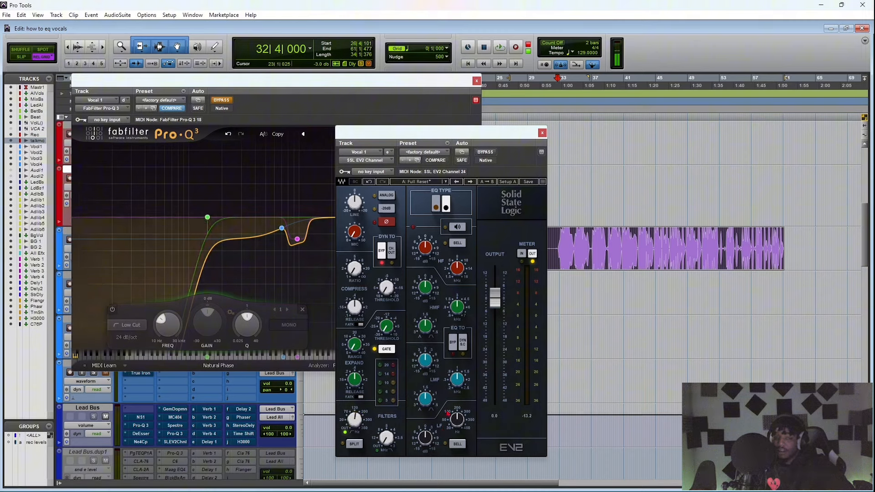
- Toggle the SSL EV2 LF band between shelf and bell to compare it with the Pro-Q 3 bands, and leave Bell on
click(460, 445)
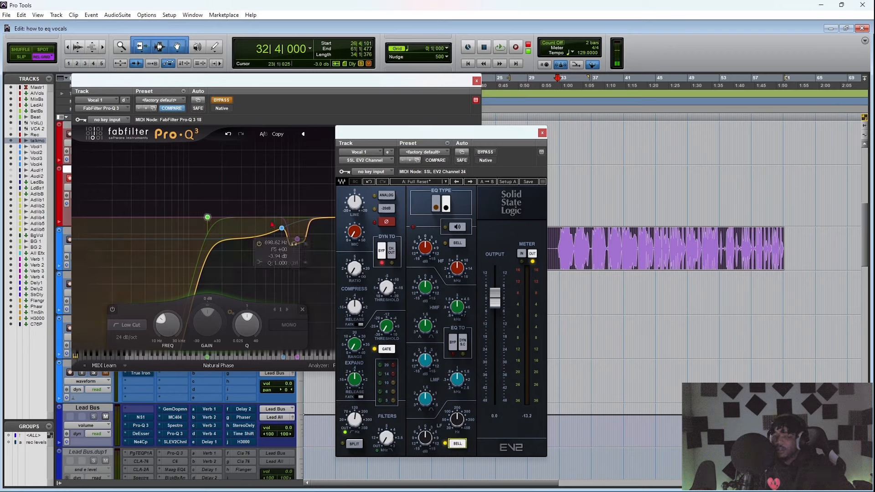
mouse_move(303, 245)
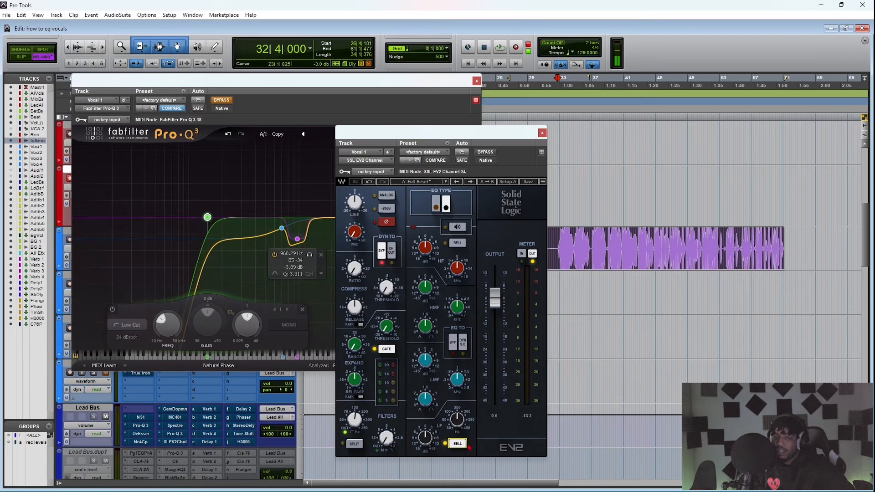
click(463, 446)
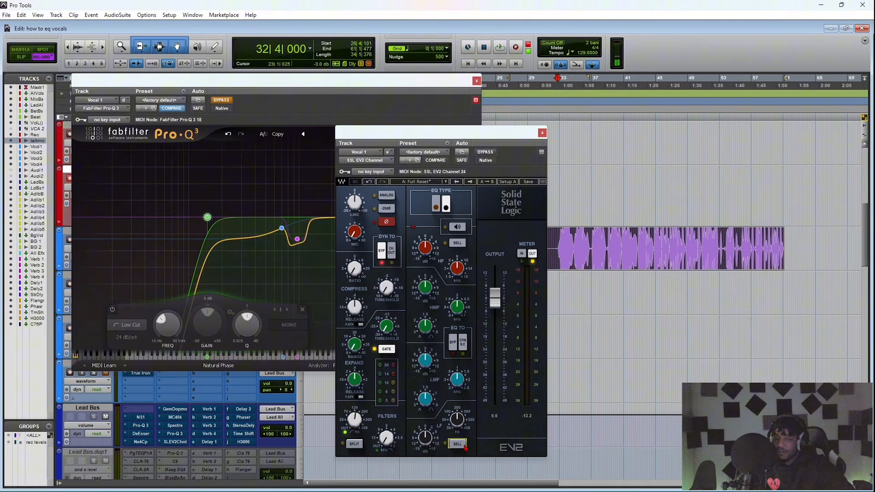
click(462, 445)
click(462, 445)
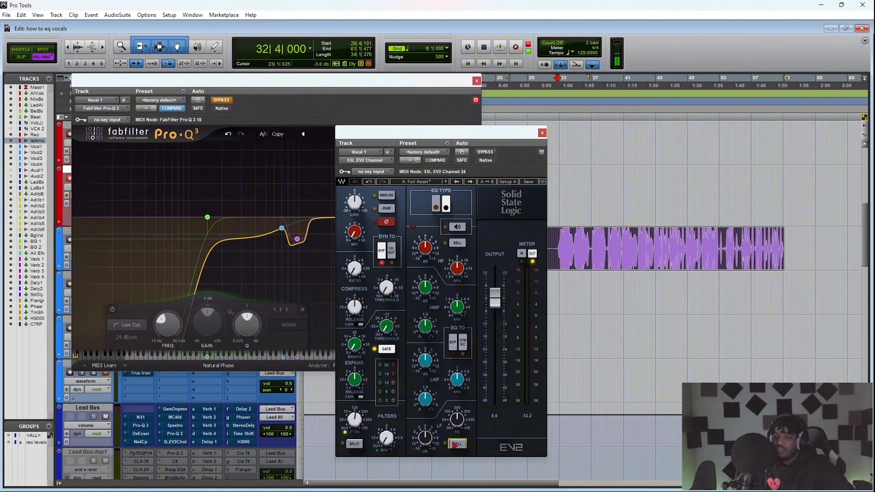
- In Pro-Q 3, try raising the Low Cut band's Q to about 1.2, and return it to 1
click(295, 243)
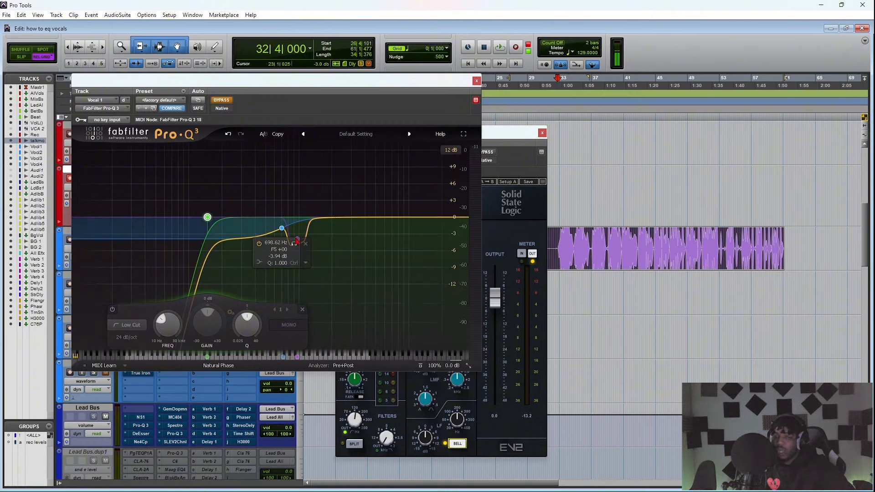
scroll(249, 322, up, 3)
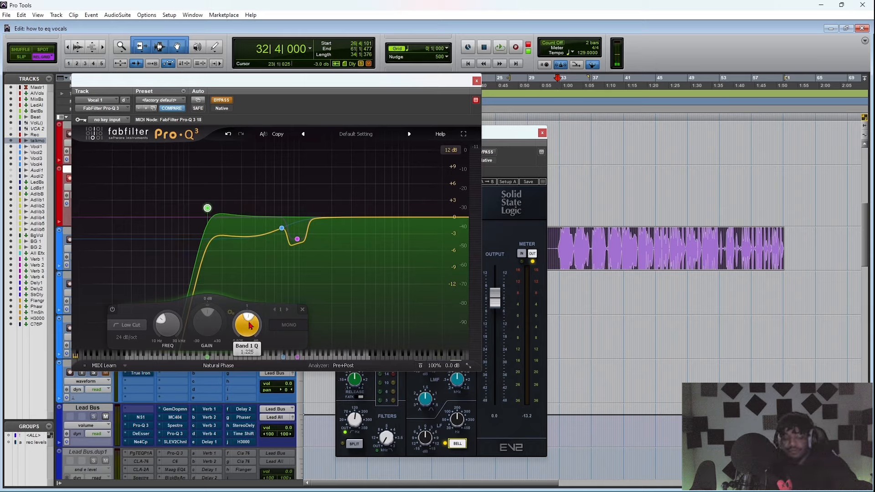
scroll(250, 325, down, 3)
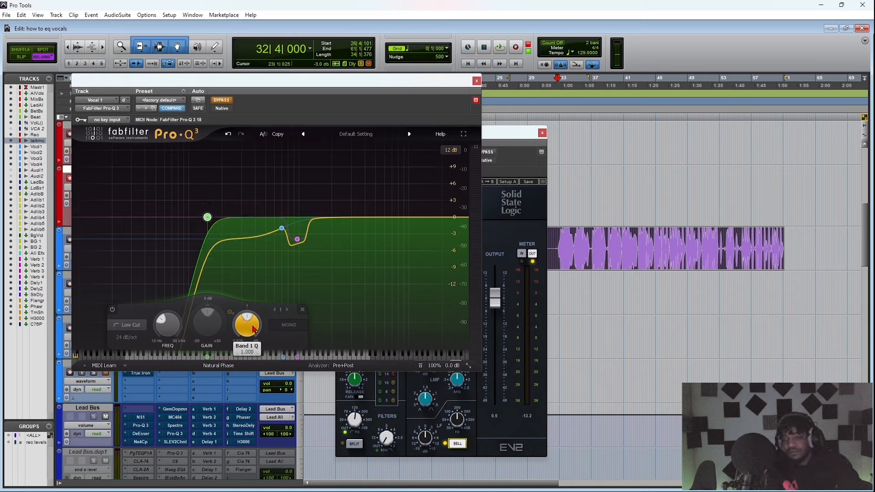
- Raise the Q of the 968 Hz bell band in Pro-Q 3 to about 3.9
click(296, 239)
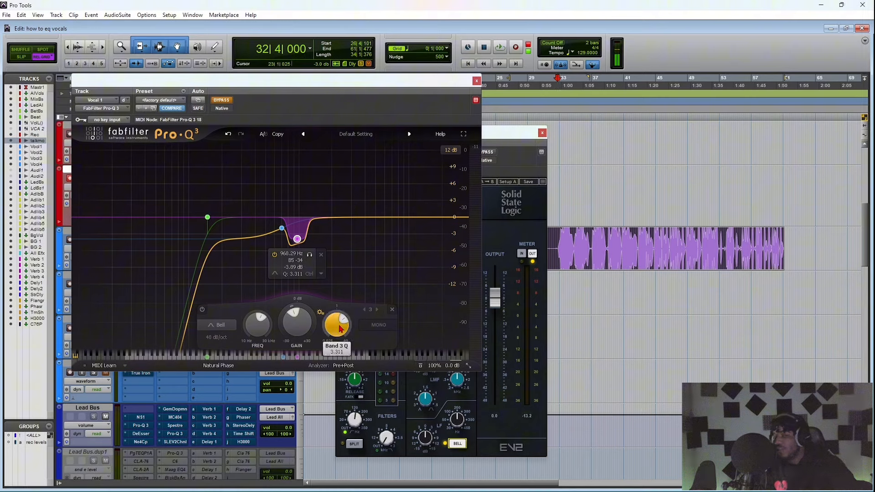
drag(340, 329, 341, 322)
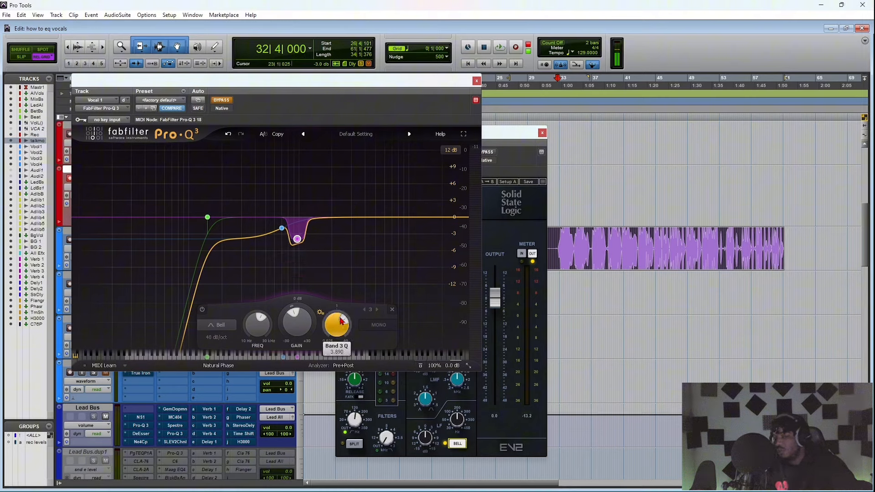
- Bring the SSL EV2 Channel window to the front and move it clear of the Pro-Q 3 curve
click(436, 455)
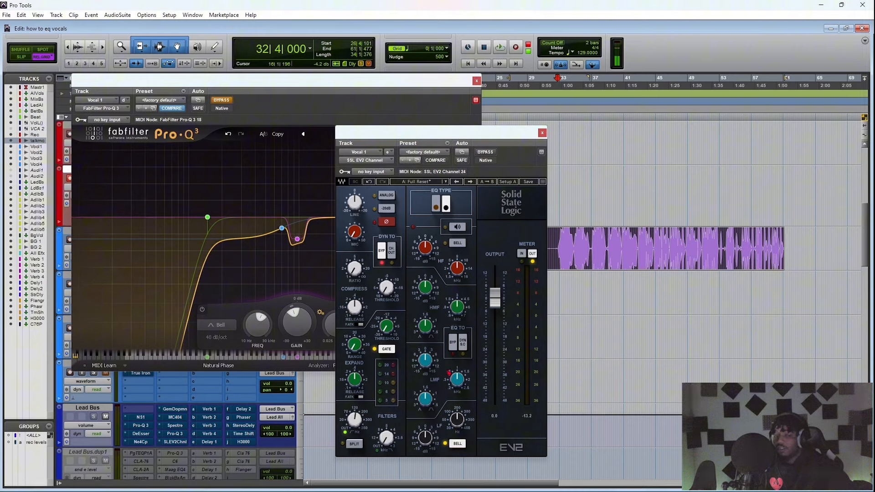
mouse_move(457, 387)
drag(424, 131, 558, 141)
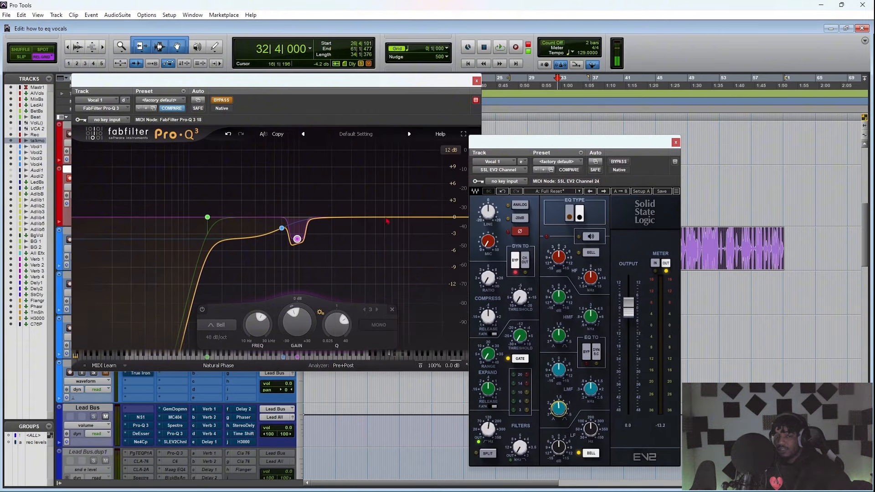
- In Pro-Q 3, try a bell band at about 7.6 kHz and a High Cut band at about 16.8 kHz, deleting both
click(396, 217)
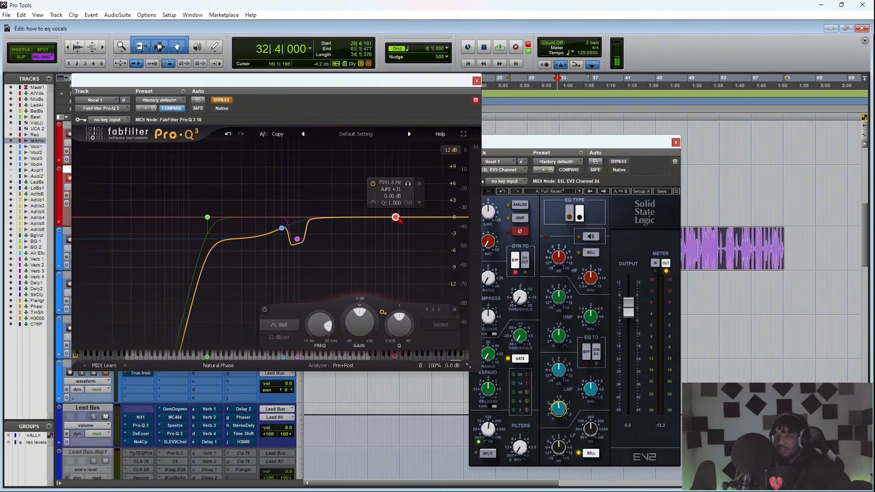
drag(396, 217, 409, 217)
right_click(409, 218)
click(451, 281)
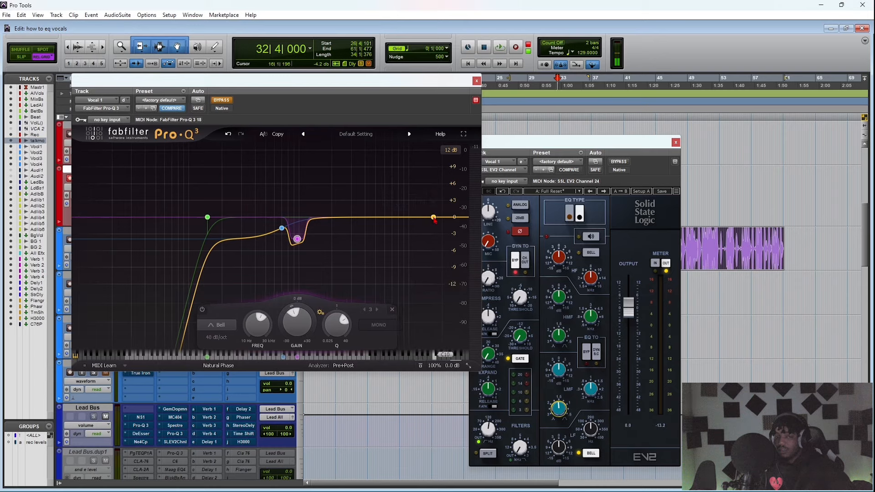
click(434, 217)
right_click(434, 218)
click(458, 255)
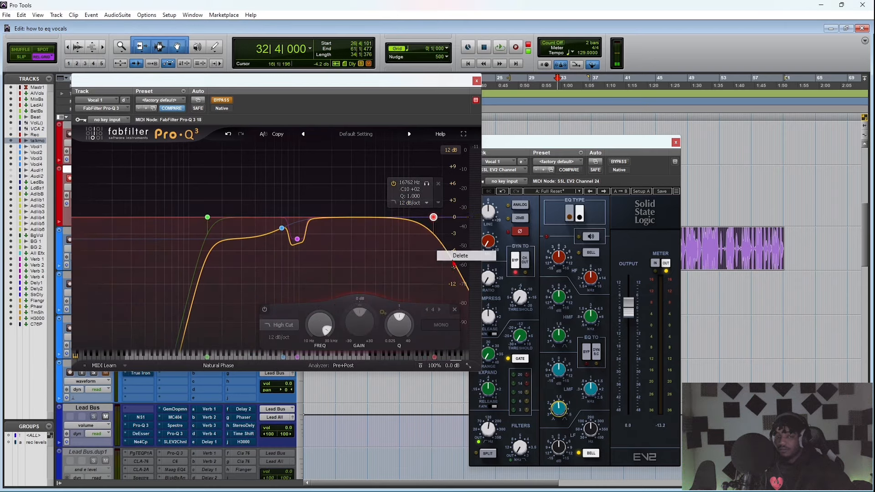
- Add a High Shelf band in Pro-Q 3 at about 8.5 kHz with about +1.7 dB of gain
click(414, 218)
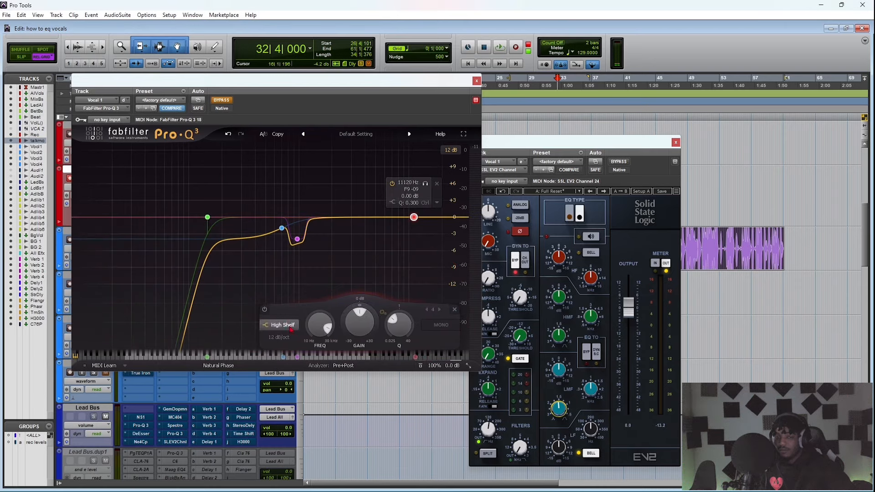
drag(327, 328, 365, 317)
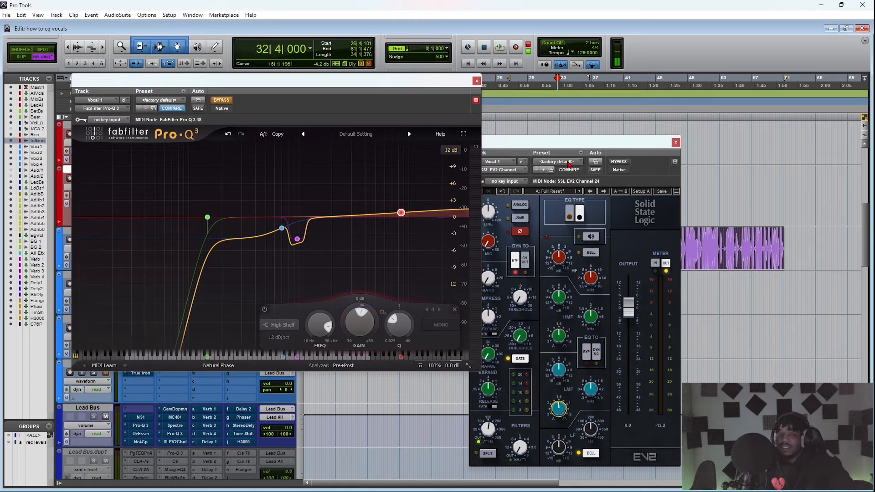
- Switch the SSL EV2 LF band from bell to shelf, raise its frequency and reduce its gain while playing the vocal from 32|4|000
click(555, 154)
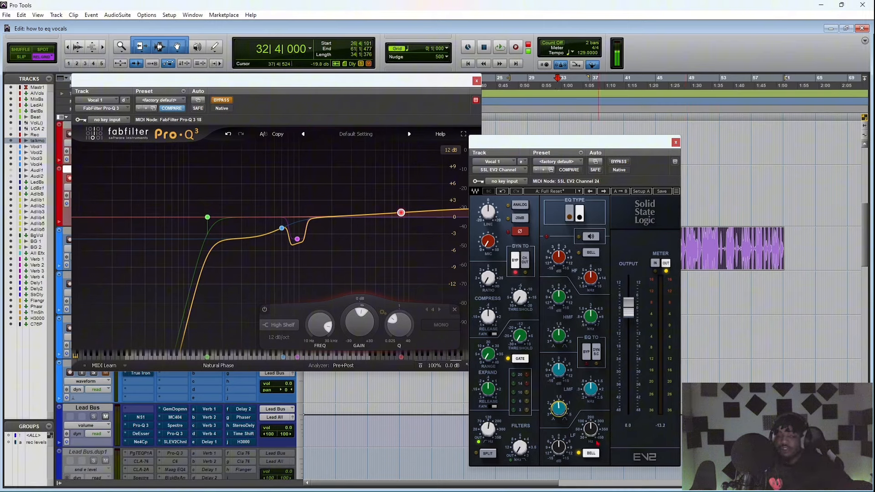
click(591, 454)
mouse_move(297, 228)
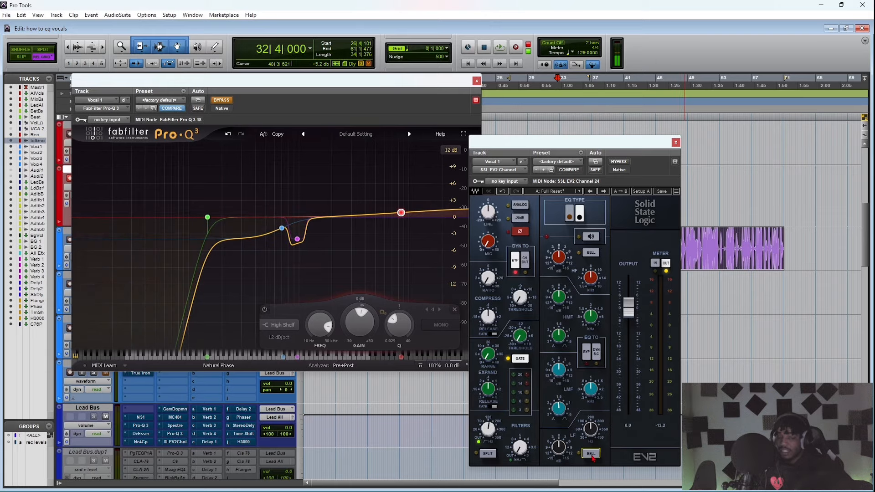
mouse_move(591, 430)
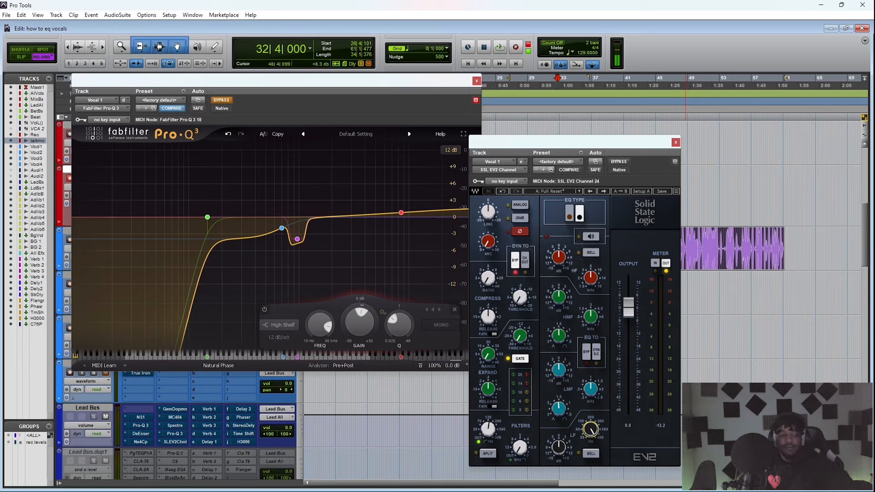
key(space)
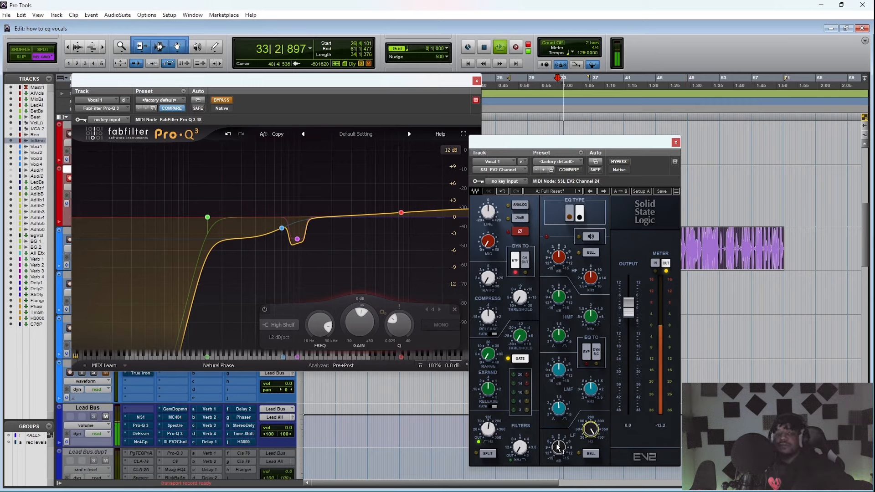
mouse_move(559, 447)
mouse_down()
mouse_move(559, 485)
mouse_move(558, 448)
mouse_up()
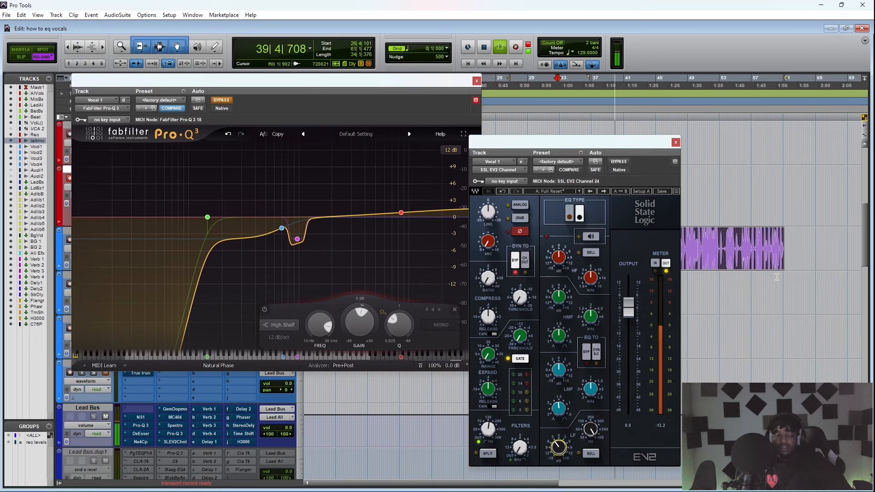
key(space)
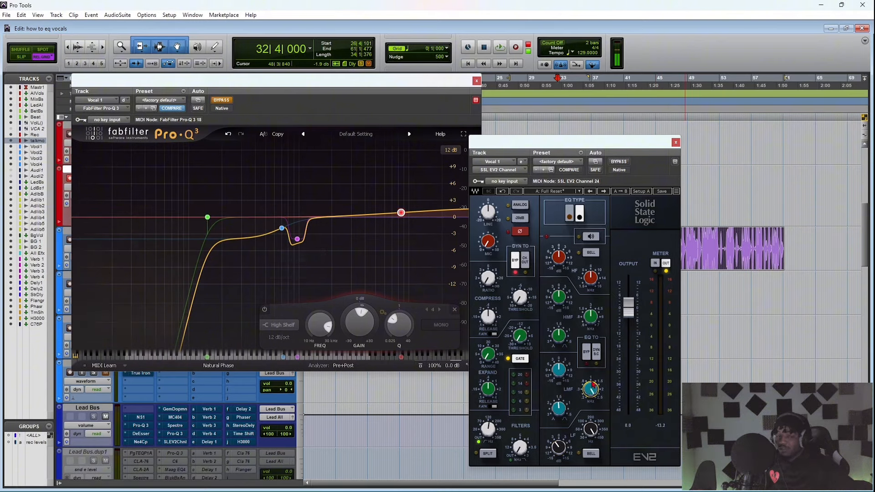
- Sweep the Q of the SSL EV2 LMF band and the 968 Hz Pro-Q 3 bell to compare them, leaving the bell's Q at about 3
drag(553, 416, 575, 479)
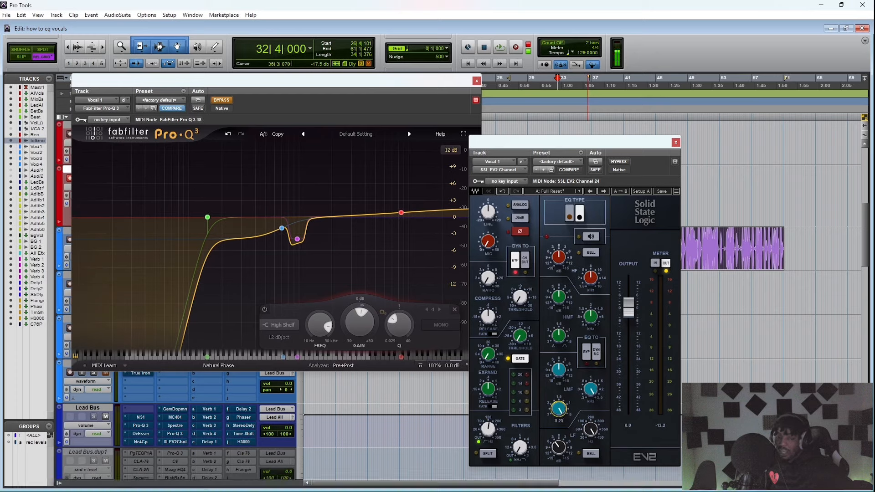
drag(559, 409, 558, 380)
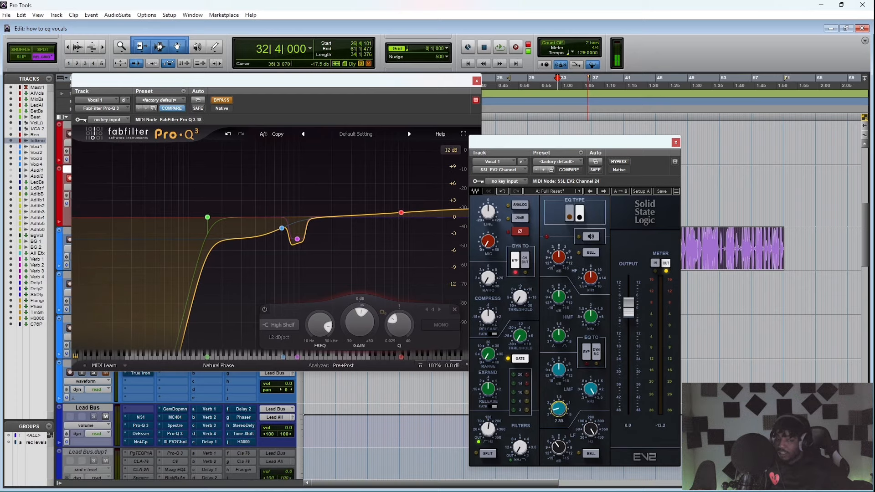
click(297, 239)
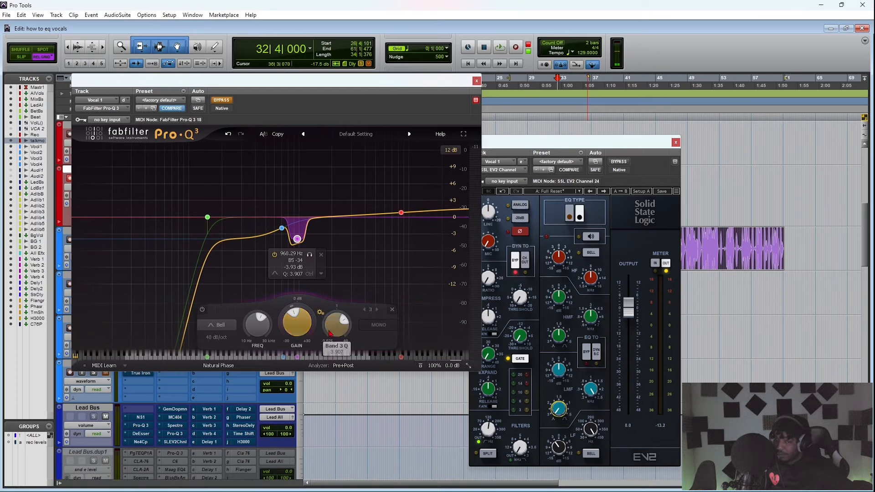
drag(335, 331, 343, 312)
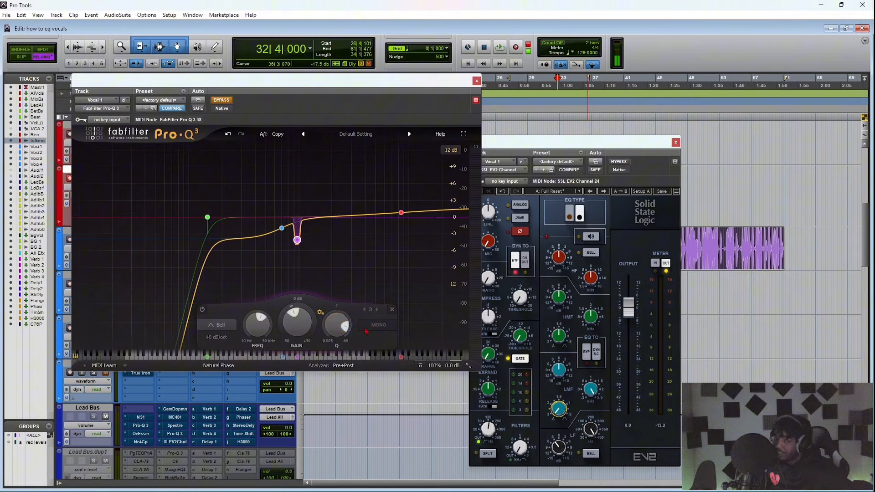
mouse_move(350, 326)
mouse_move(343, 326)
mouse_down()
mouse_move(333, 341)
mouse_move(333, 390)
mouse_move(337, 341)
mouse_up()
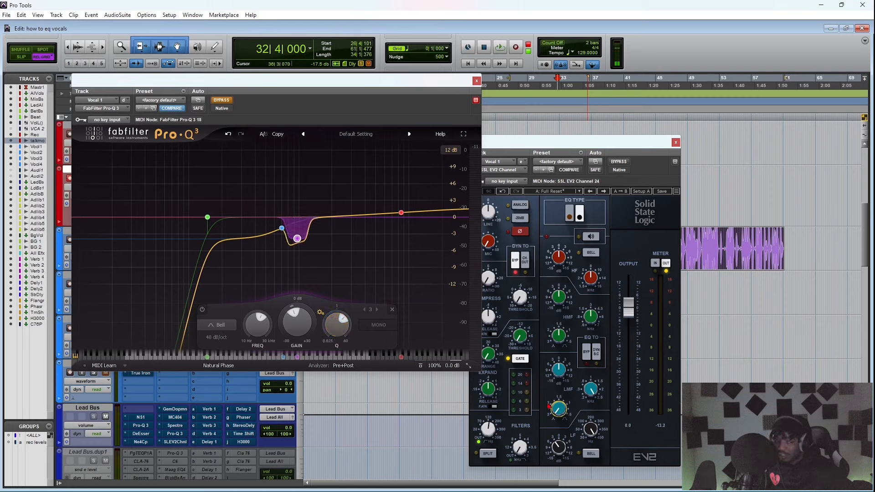
- While playing the vocal from 32|4|000, shape the SSL EV2 LMF band into a cut of about -3.1 dB, and lower the HMF frequency
click(560, 413)
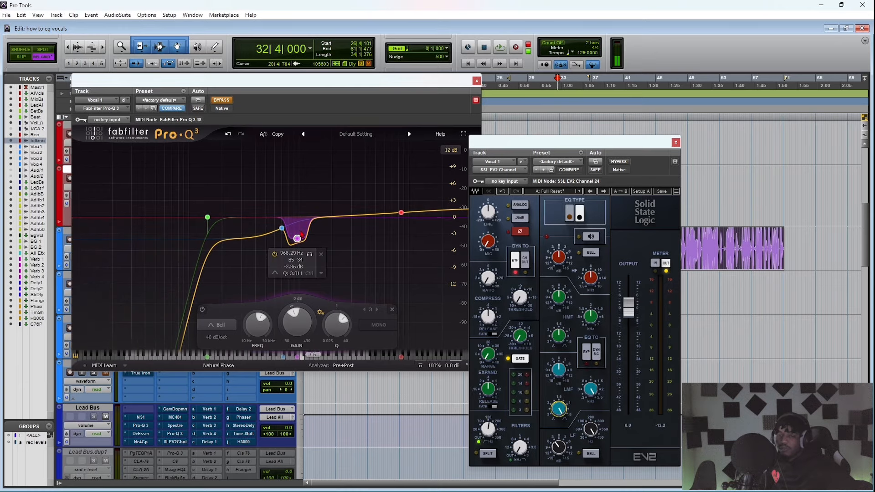
key(space)
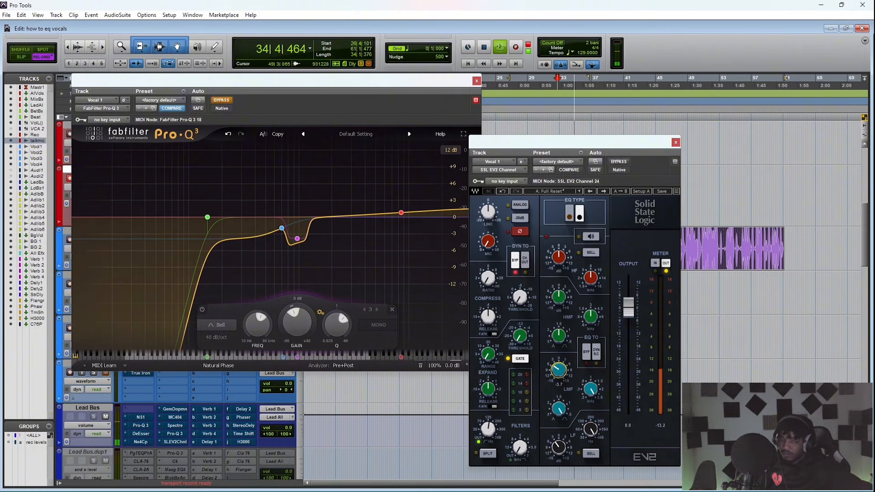
drag(591, 391, 592, 410)
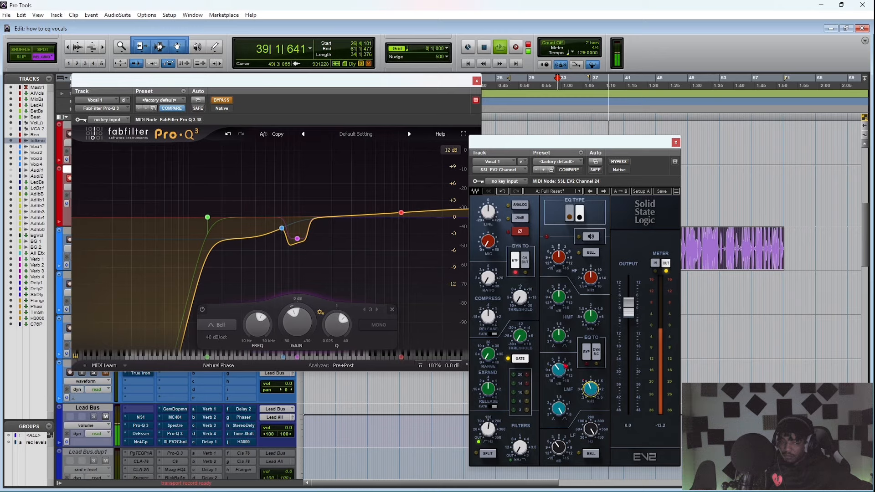
mouse_move(559, 370)
mouse_down()
mouse_move(559, 380)
mouse_move(590, 393)
mouse_move(559, 374)
mouse_up()
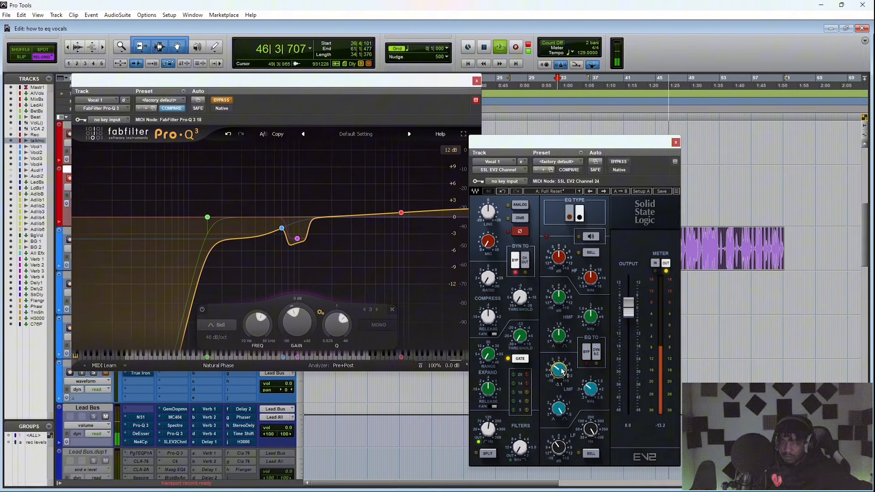
drag(591, 315, 590, 318)
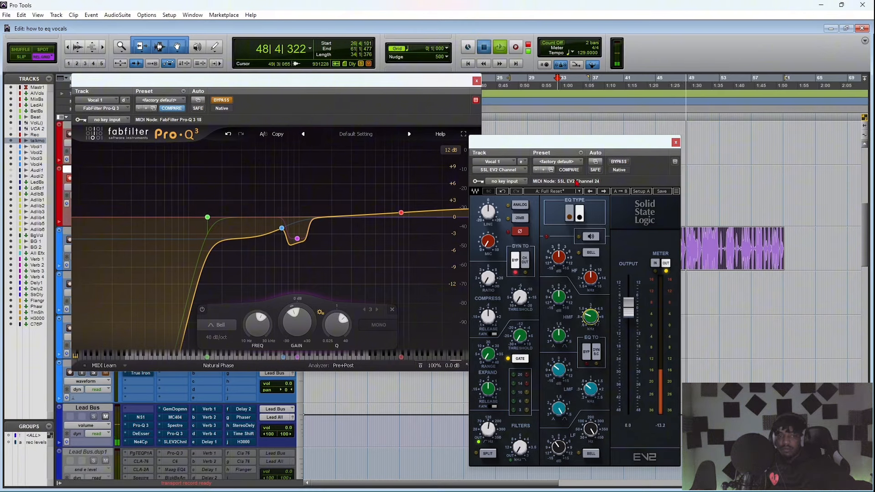
key(space)
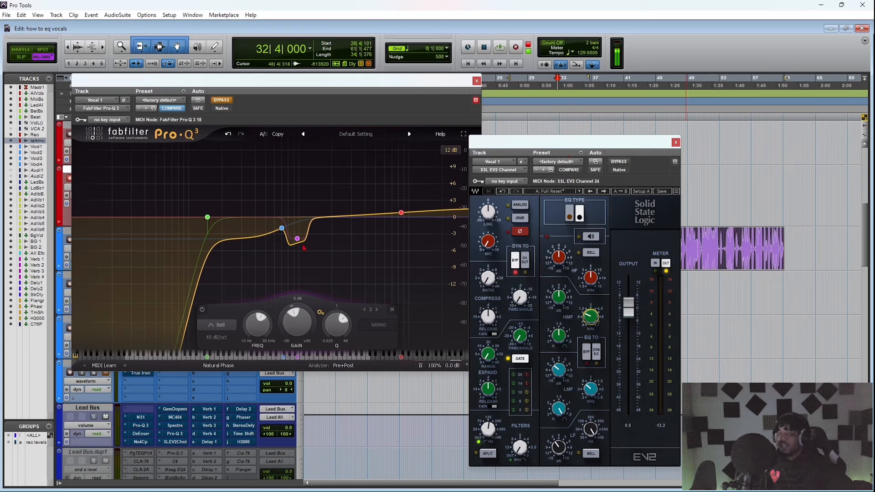
click(591, 390)
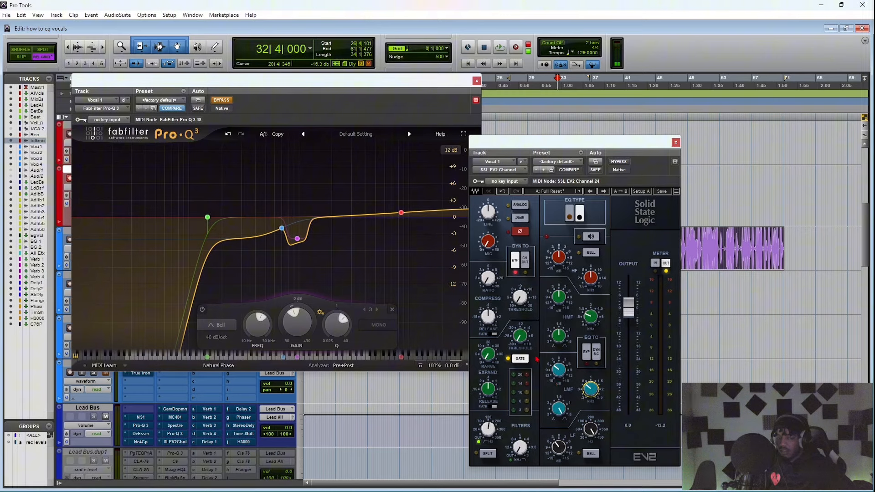
click(558, 370)
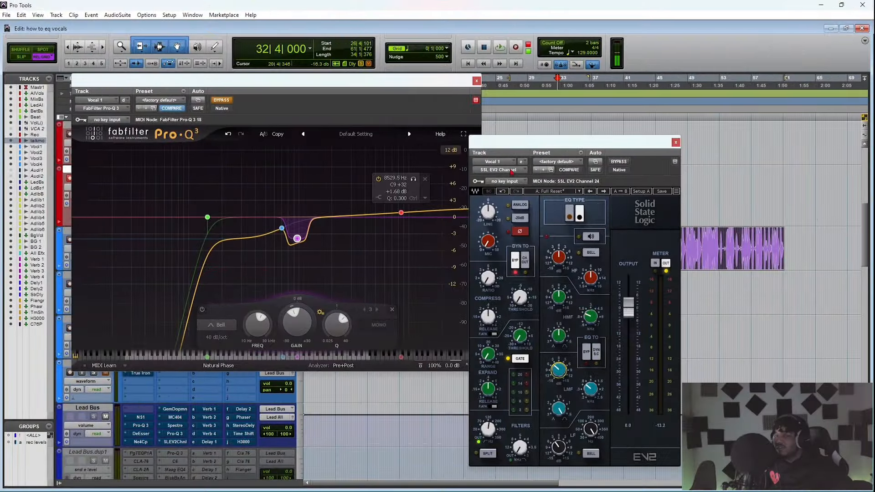
- Delete the High Shelf band from Pro-Q 3
right_click(401, 212)
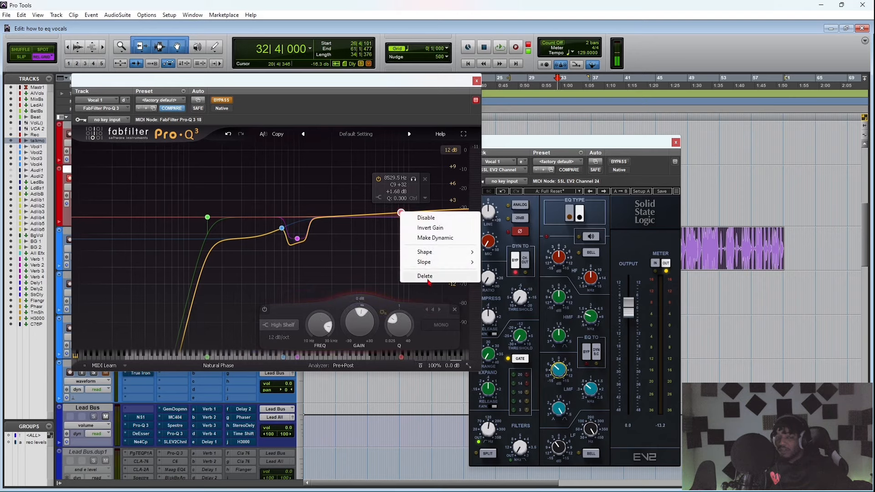
click(426, 276)
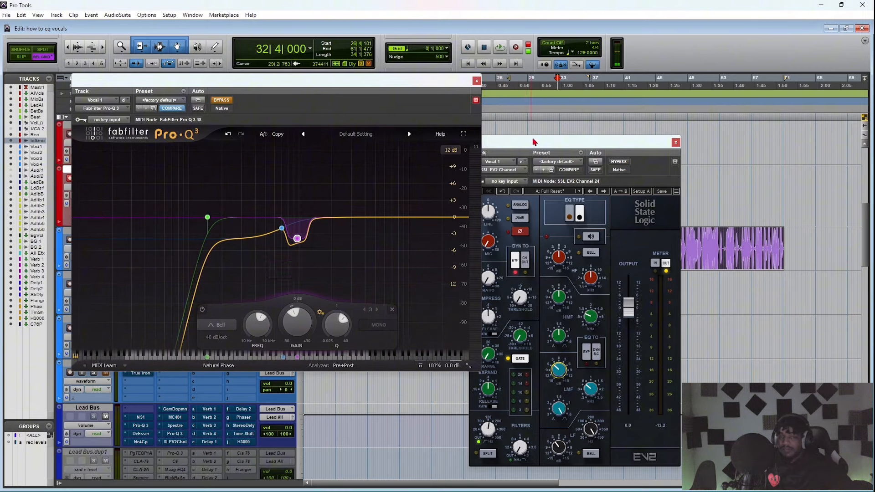
- Align the SSL EV2 Channel window side by side with the Pro-Q 3 window to compare their low-end bands
drag(534, 142, 547, 78)
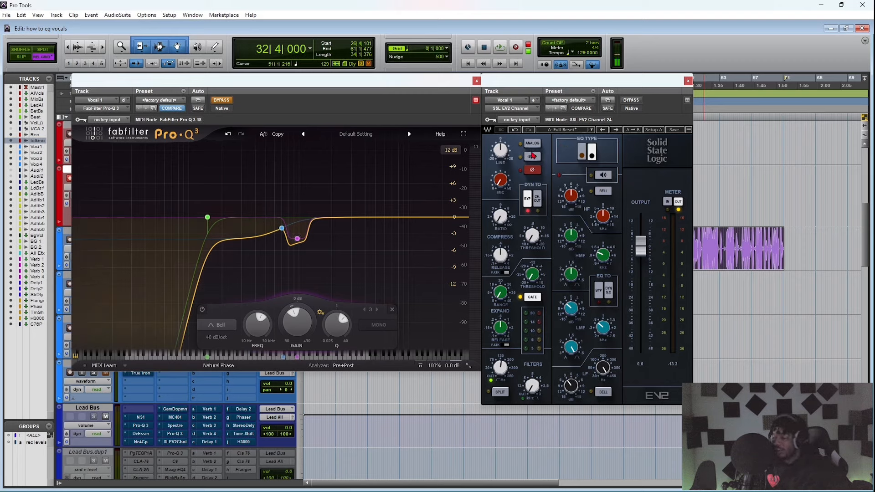
mouse_move(503, 147)
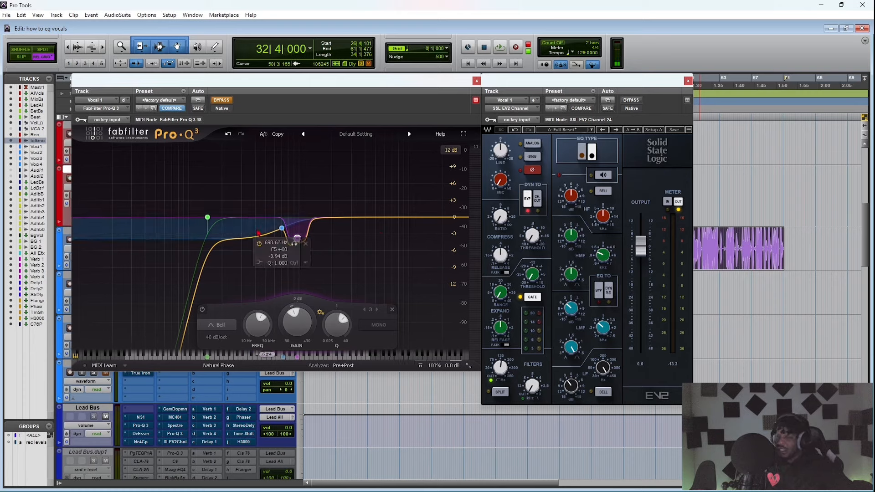
scroll(314, 236, up, 5)
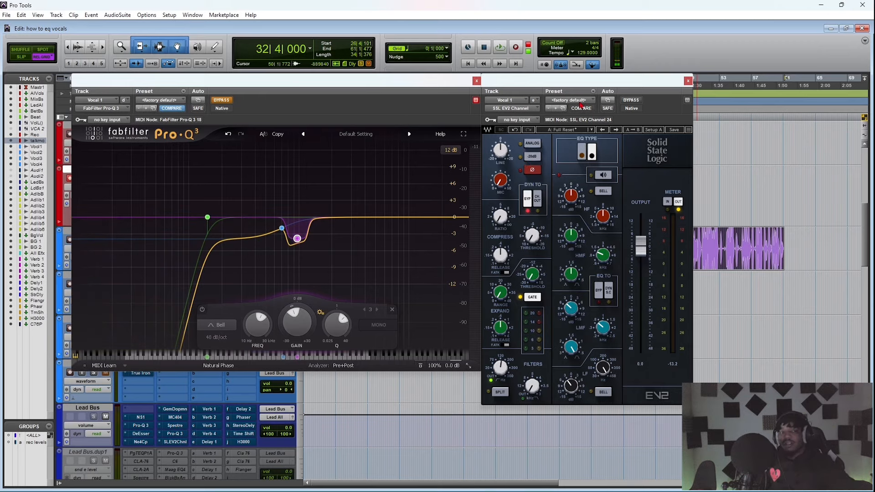
- Audition the vocal from 32|4|000 through the finished SSL EV2 EQ settings
key(space)
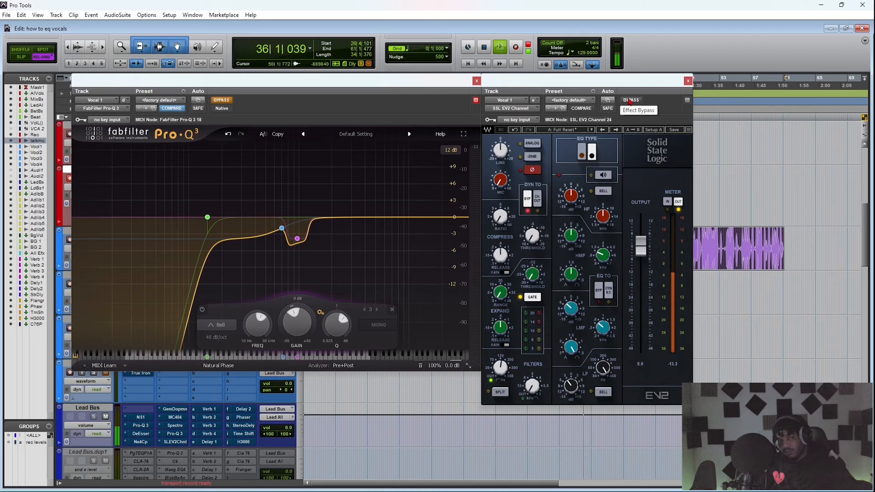
key(space)
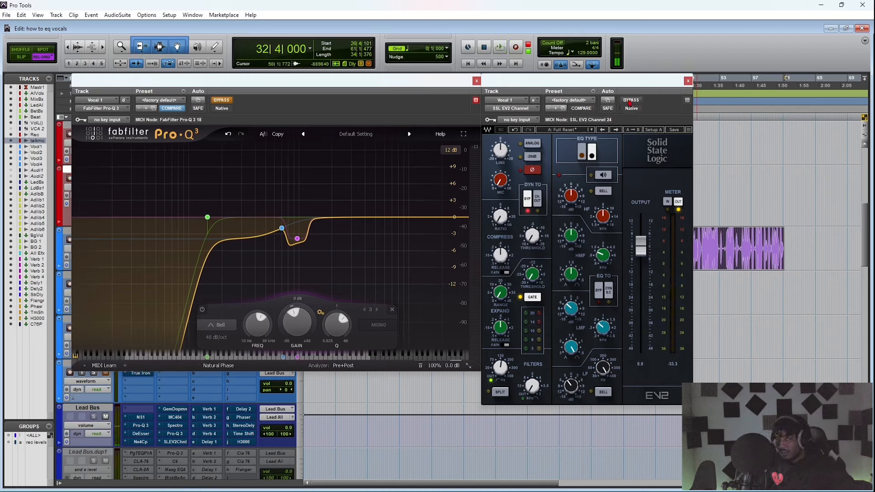
- Play the vocal from 32|4|000 and compare it with the SSL EV2 Channel bypassed and active
click(629, 101)
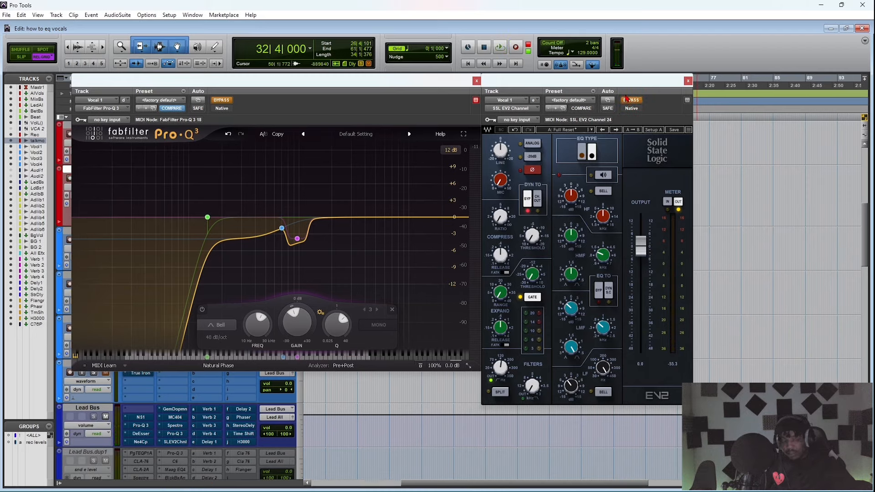
key(space)
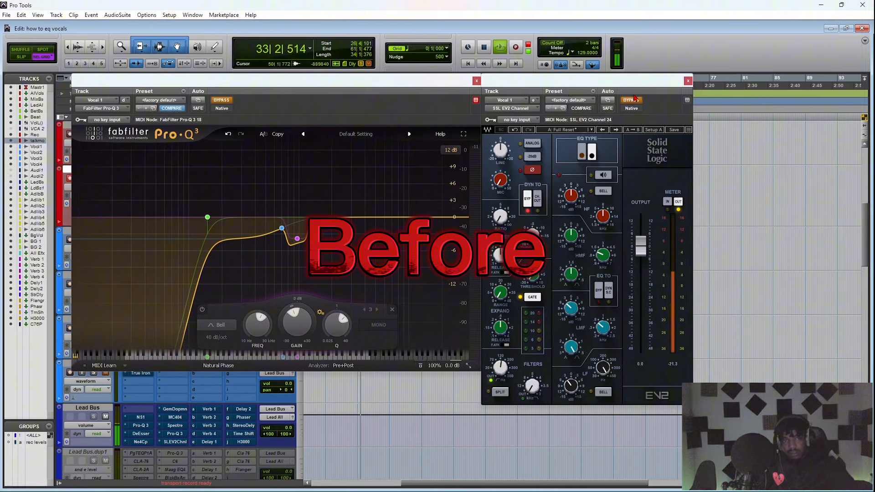
click(632, 101)
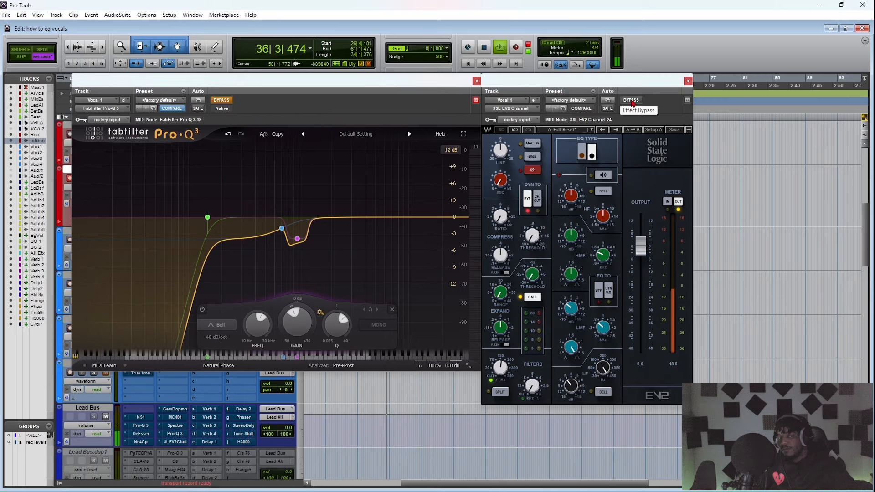
click(631, 101)
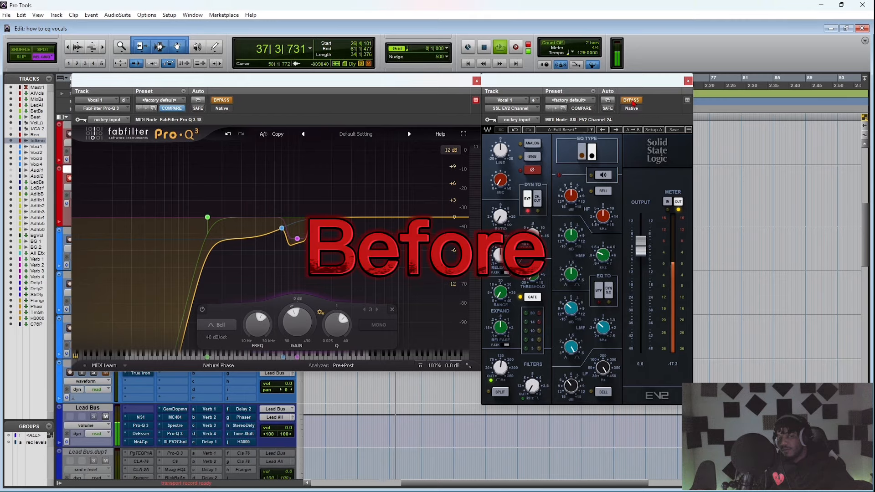
click(631, 100)
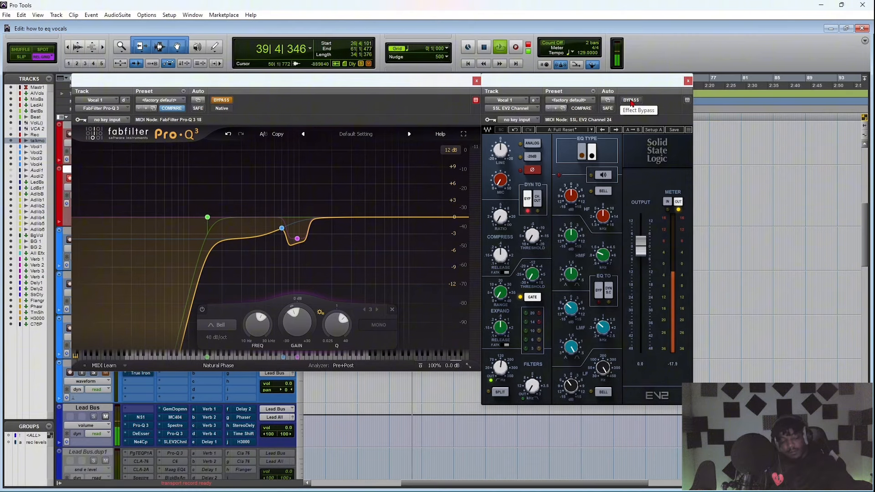
key(space)
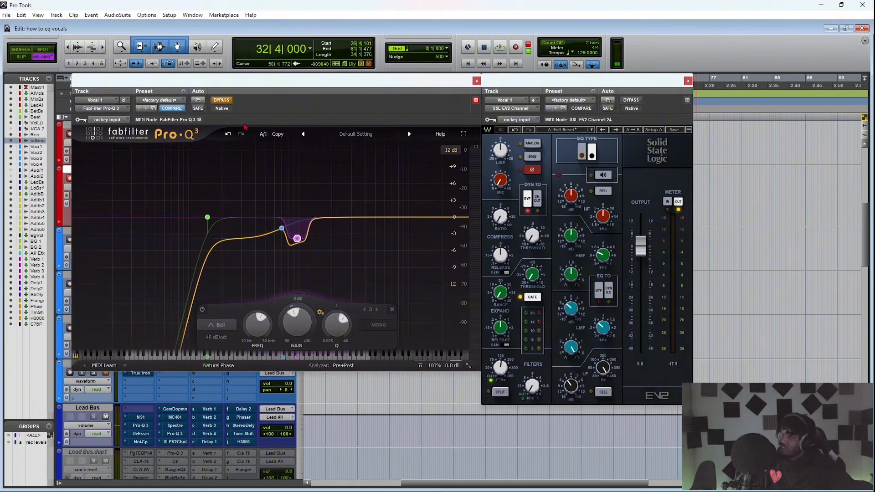
- Bypass the SSL EV2 Channel and replay the vocal from 32|4|000, comparing it with Pro-Q 3 active and bypassed
click(631, 101)
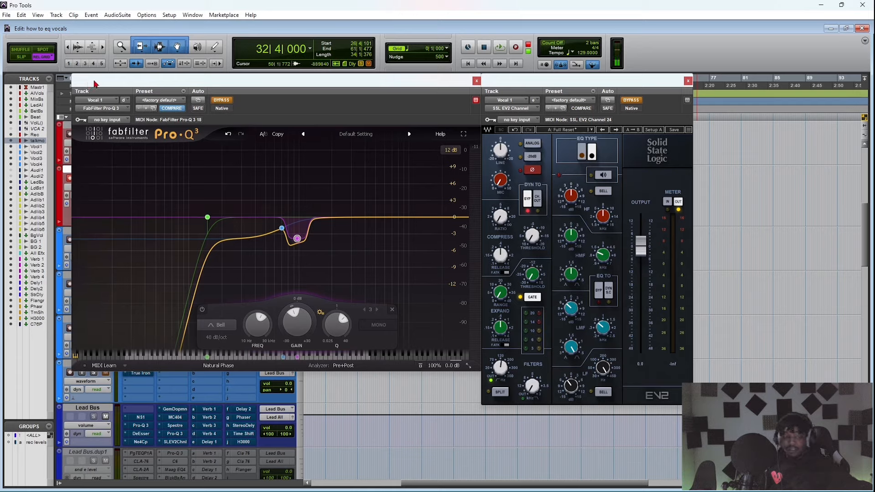
key(space)
click(222, 101)
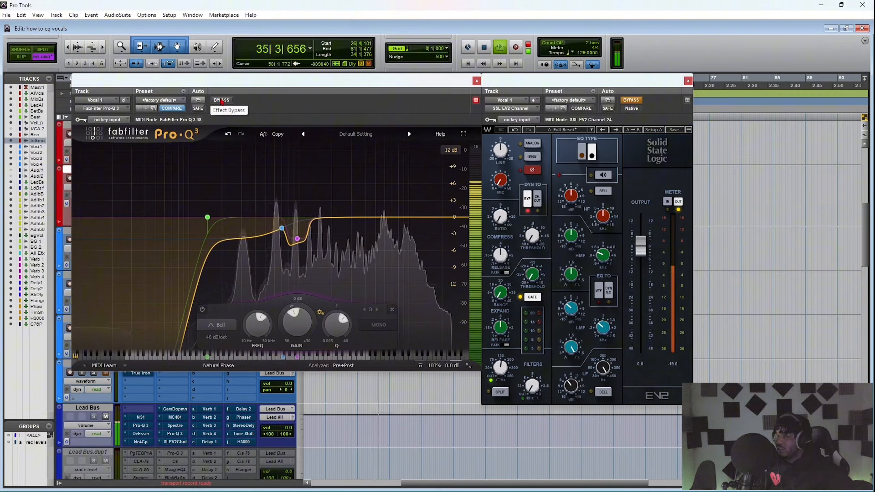
click(222, 101)
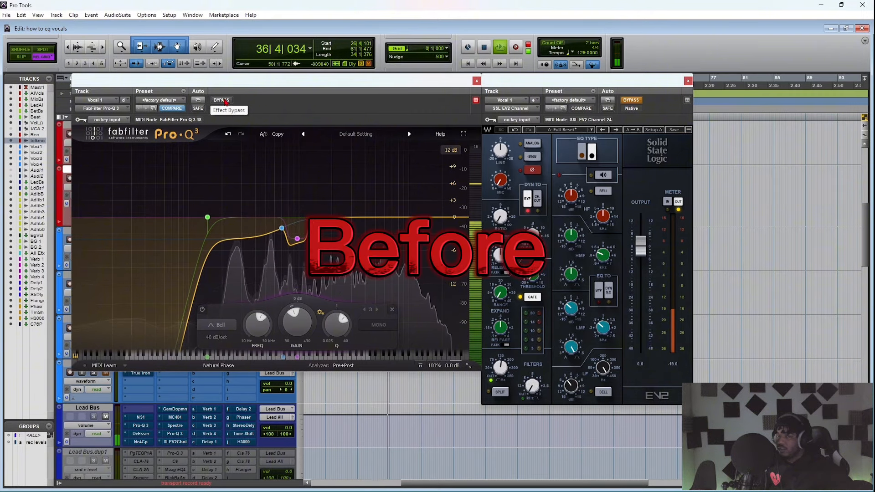
- Alternate between the SSL EV2 and Pro-Q 3 EQs during playback, then stop with only the SSL EV2 active
click(631, 100)
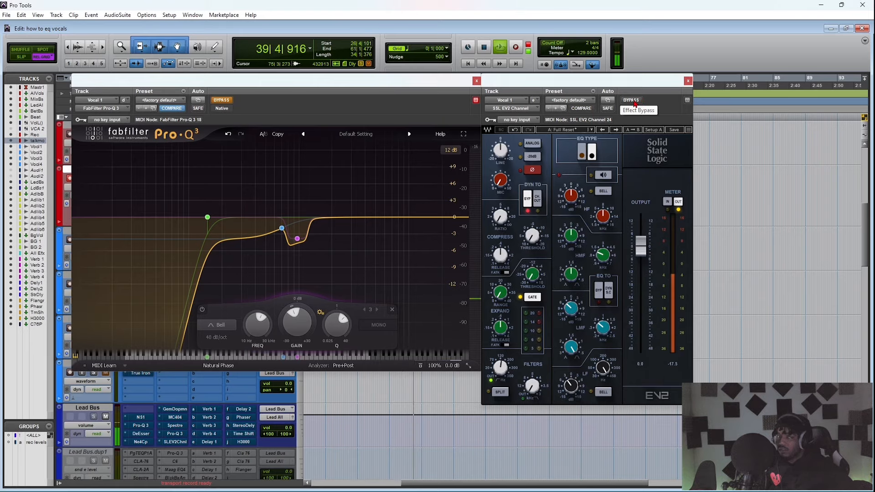
click(633, 100)
click(230, 101)
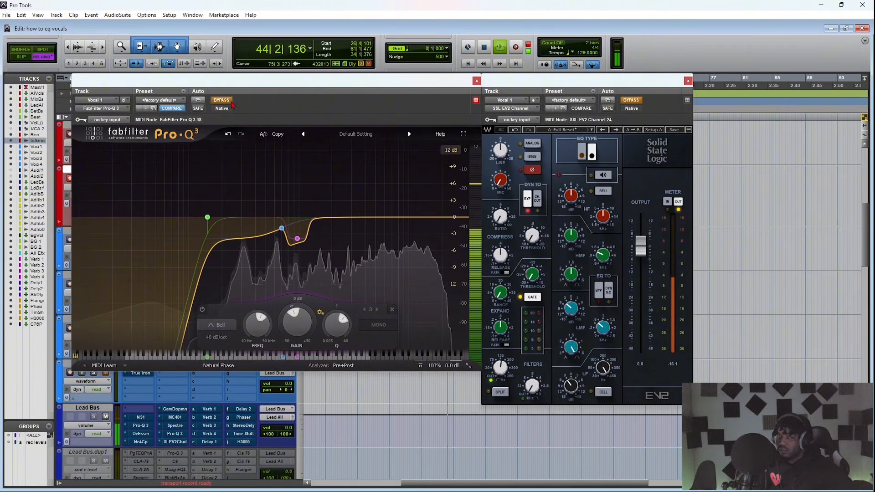
click(222, 100)
click(631, 100)
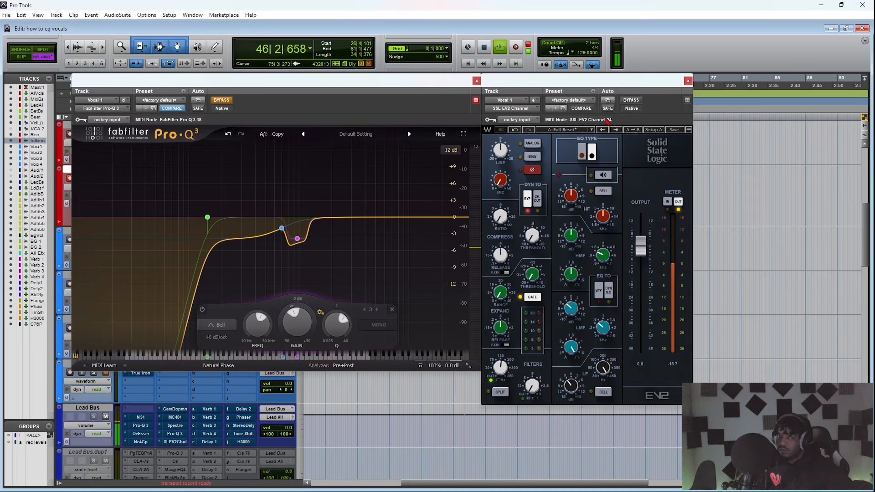
key(space)
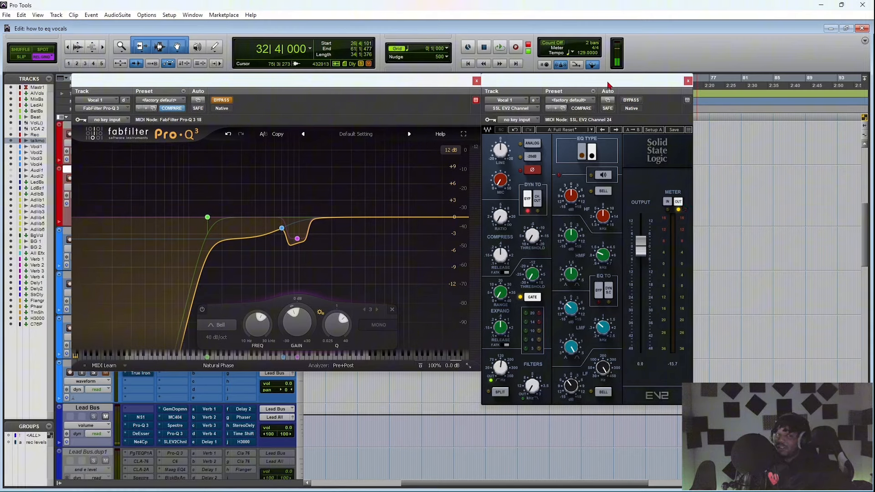
- Reposition the SSL EV2 Channel and Pro-Q 3 windows side by side with a narrow gap between them
drag(510, 81, 574, 82)
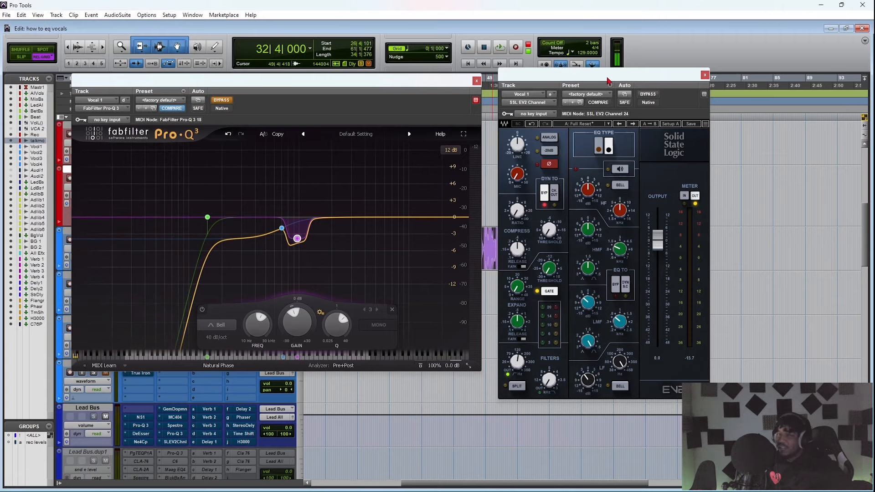
drag(608, 81, 601, 106)
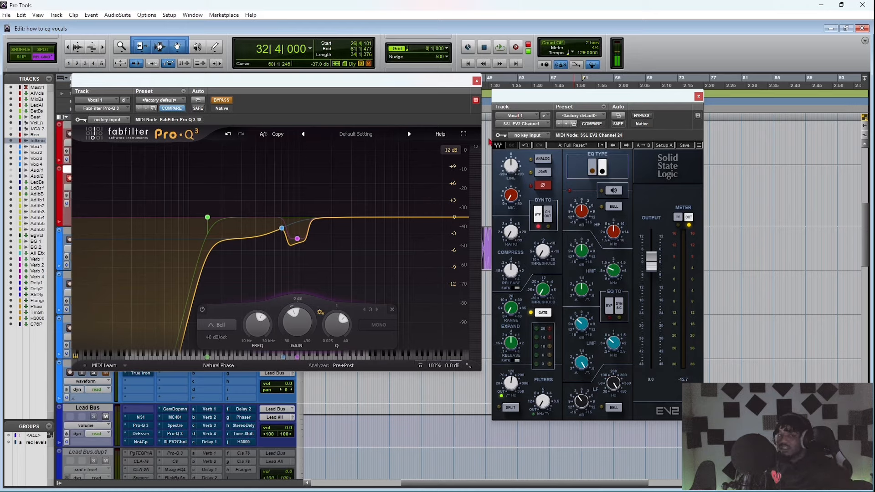
drag(618, 97, 598, 101)
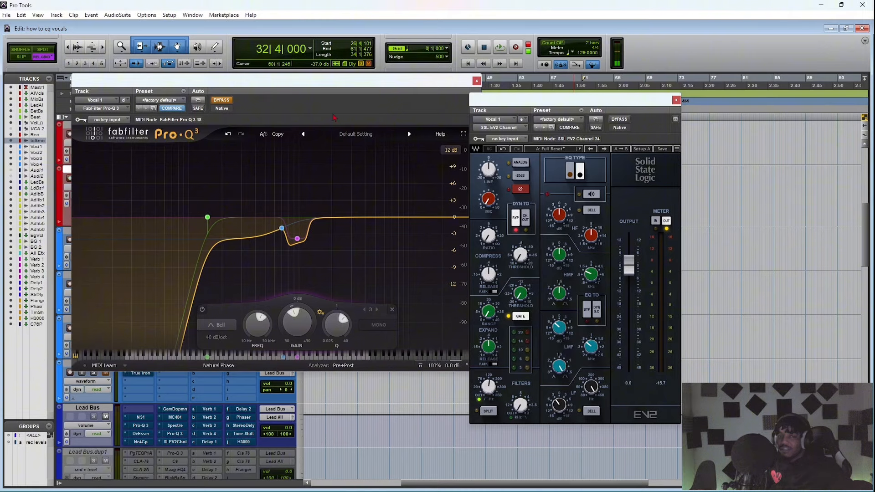
drag(530, 105, 621, 93)
drag(283, 85, 284, 82)
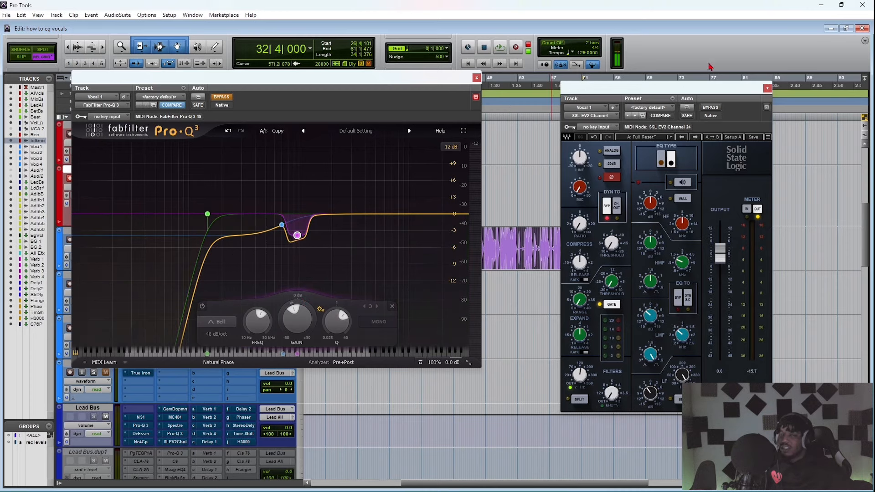
drag(679, 87, 633, 80)
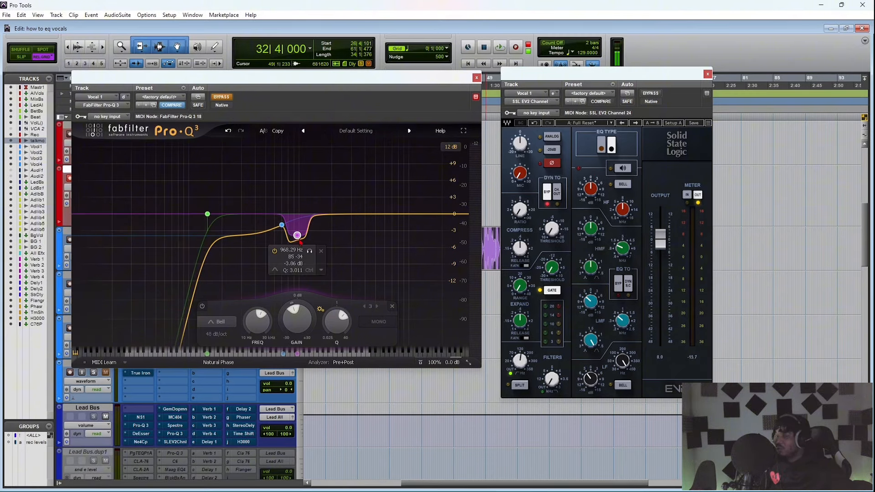
- Make the Pro-Q 3 bell cut near 968 Hz slightly shallower, and bypass the SSL EV2 Channel
mouse_move(297, 325)
mouse_down()
mouse_move(288, 352)
mouse_move(300, 319)
mouse_up()
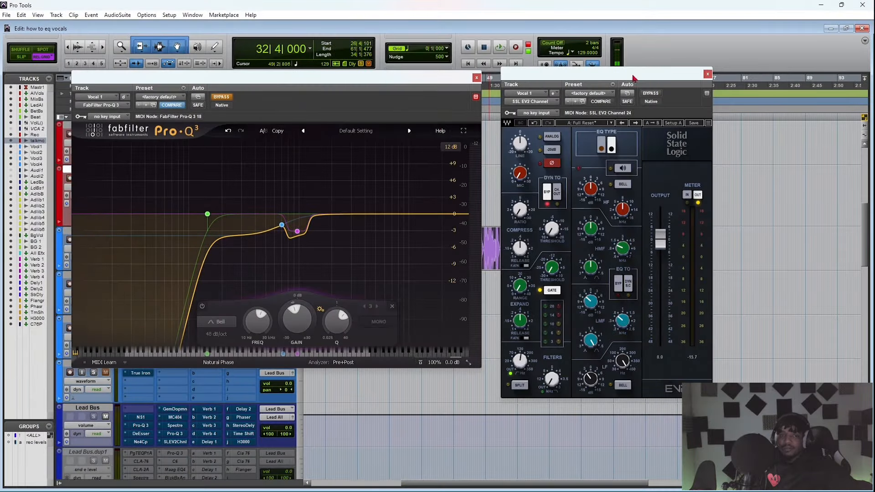
click(653, 95)
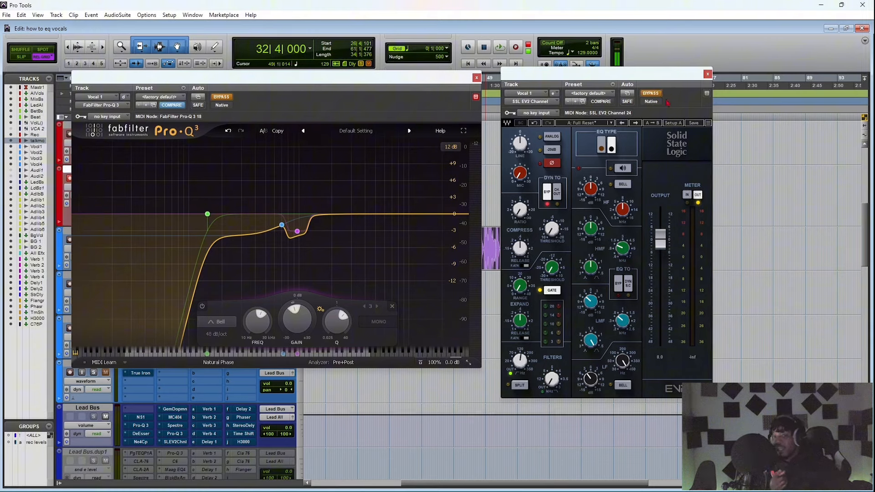